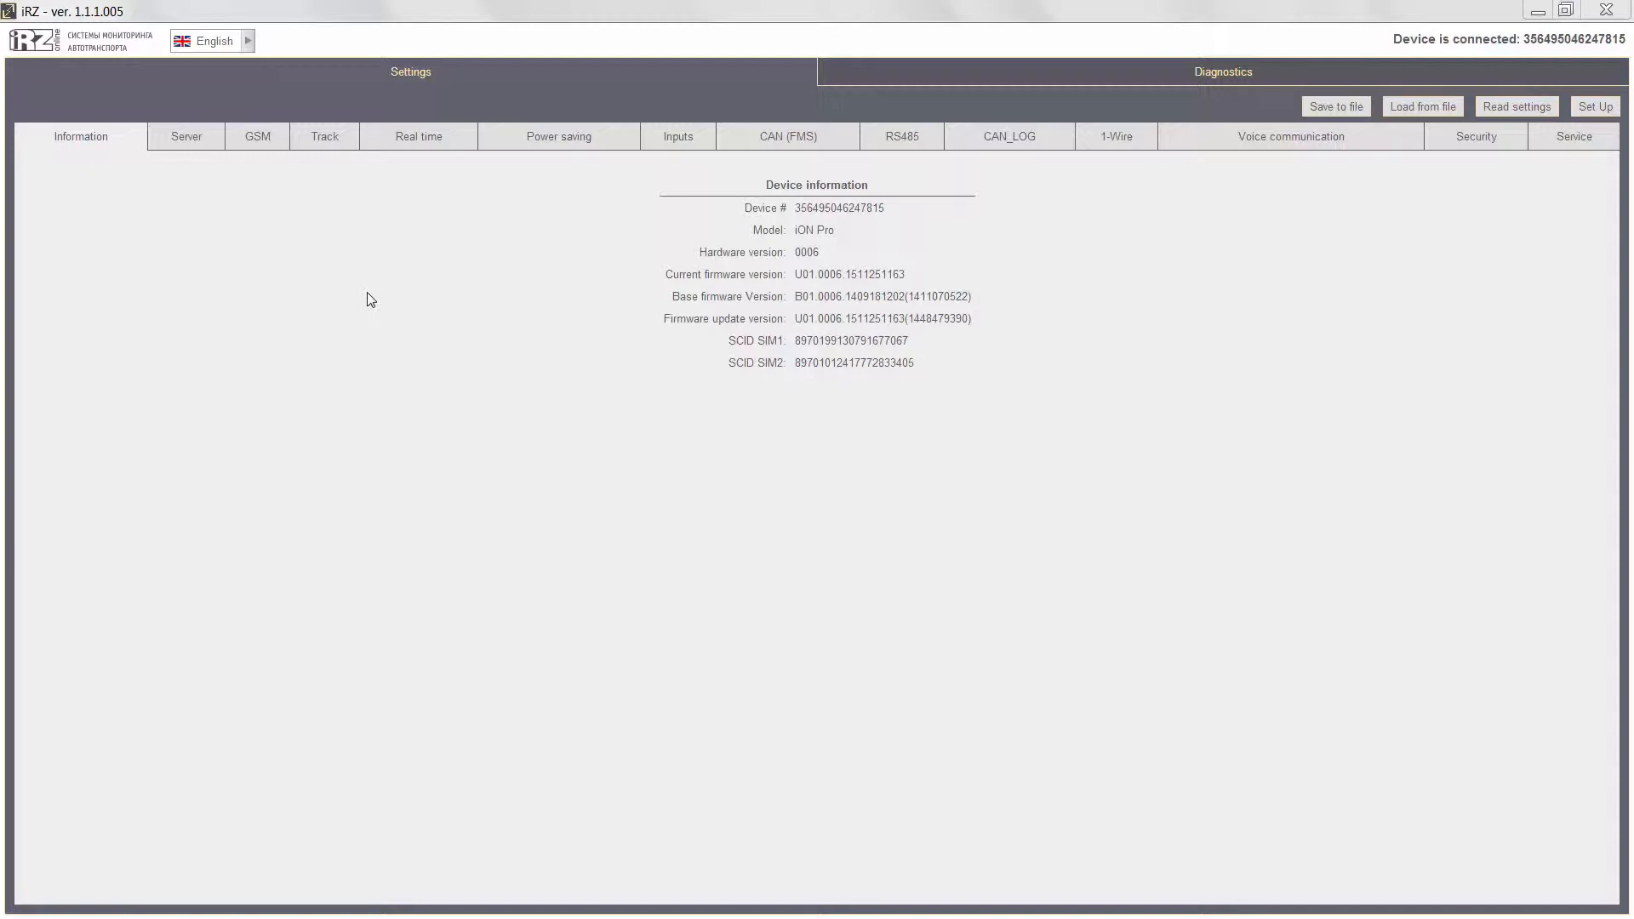
Review the server settings, including the data transfer protocol options for servers #1 and #2.
left_click(180, 150)
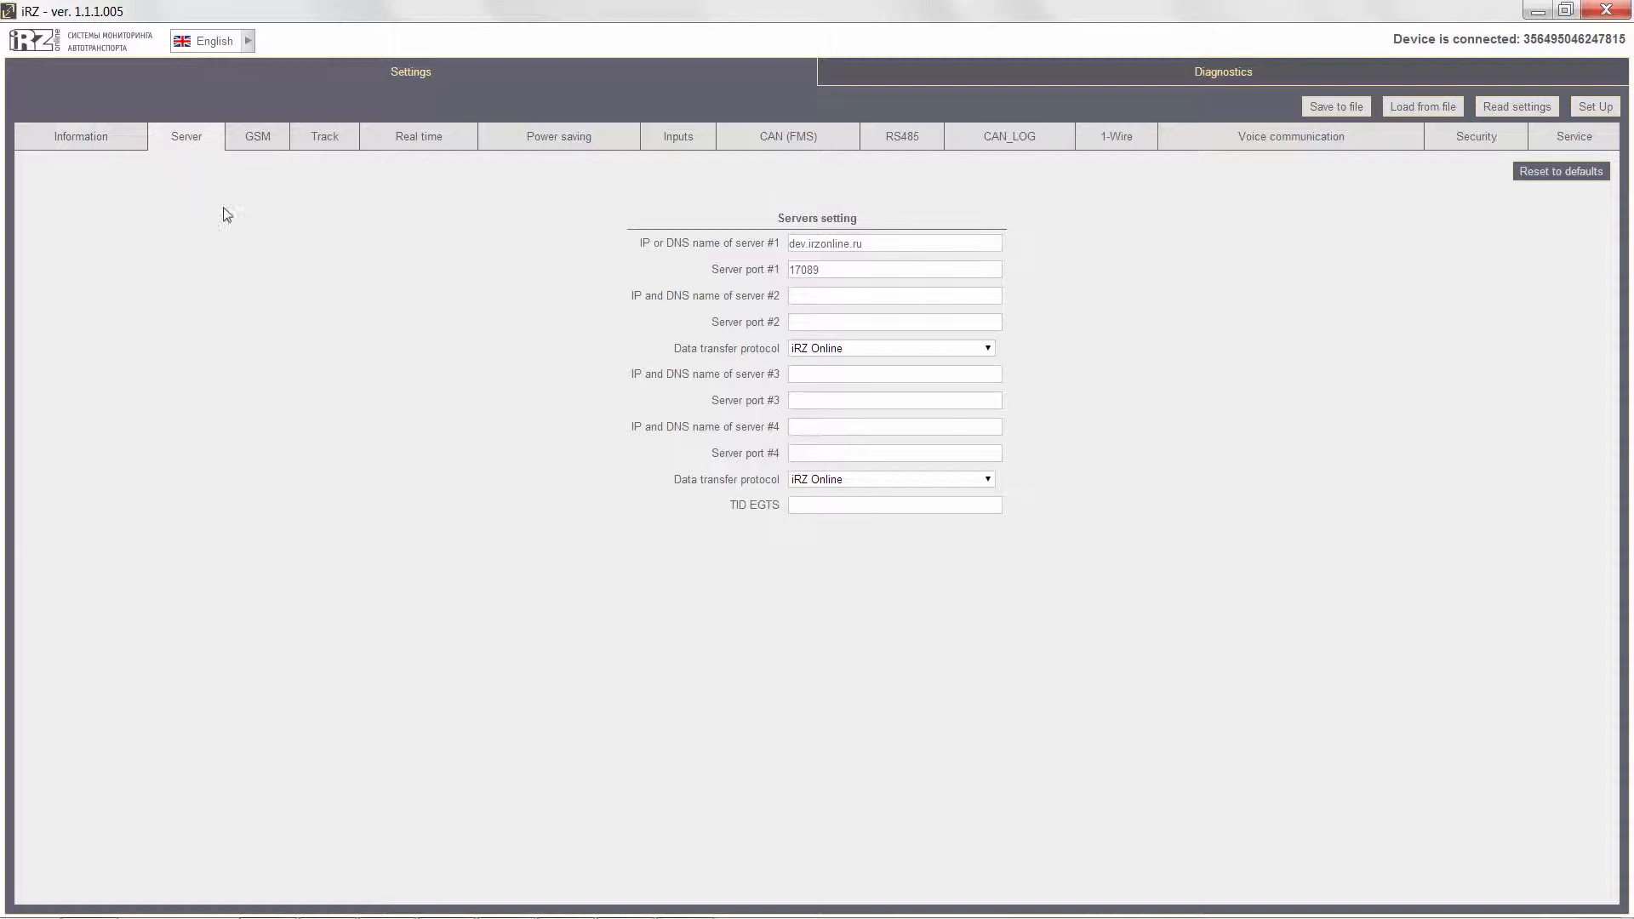
left_click(978, 351)
left_click(979, 352)
Review the GSM settings, checking the options for the GSM antenna and SIM card operation algorithms.
left_click(256, 146)
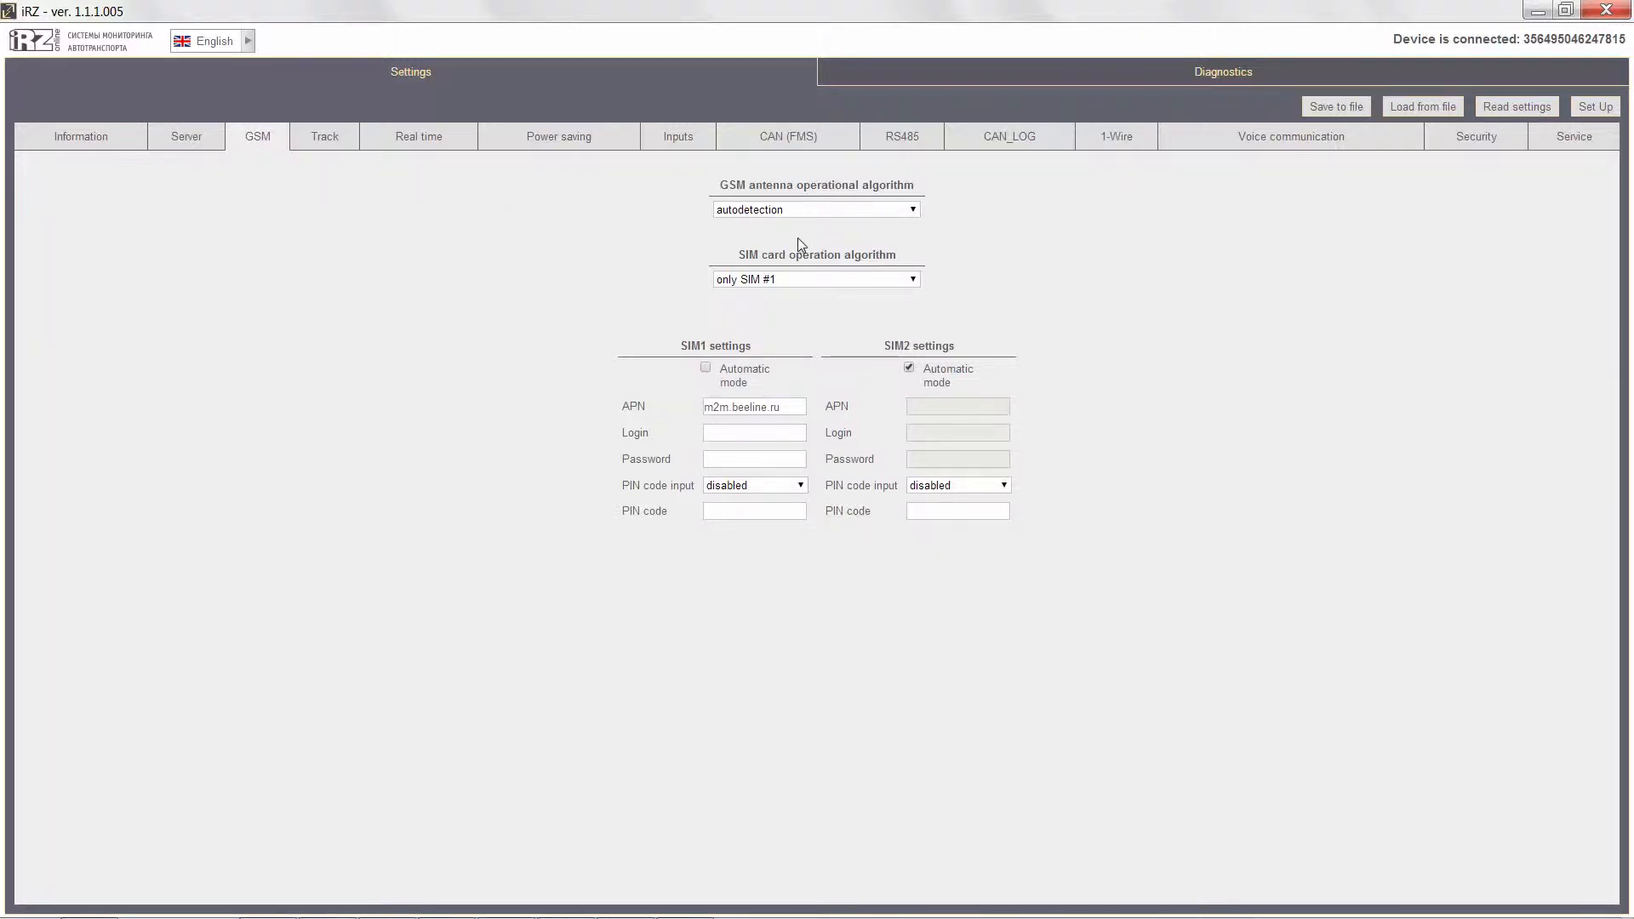
left_click(894, 215)
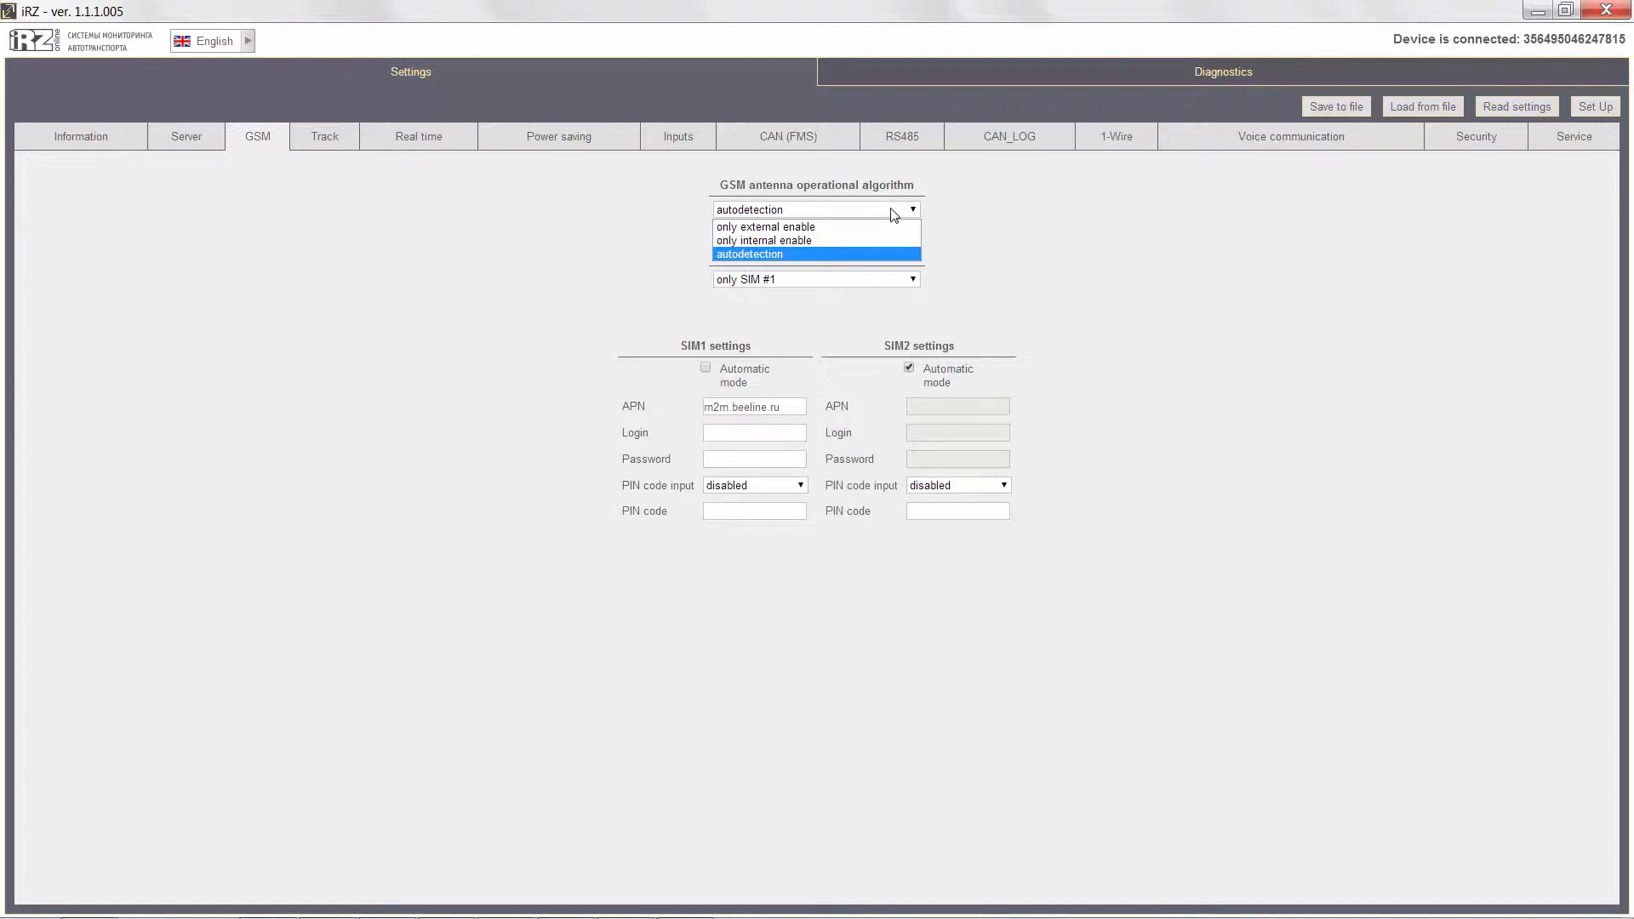
left_click(893, 215)
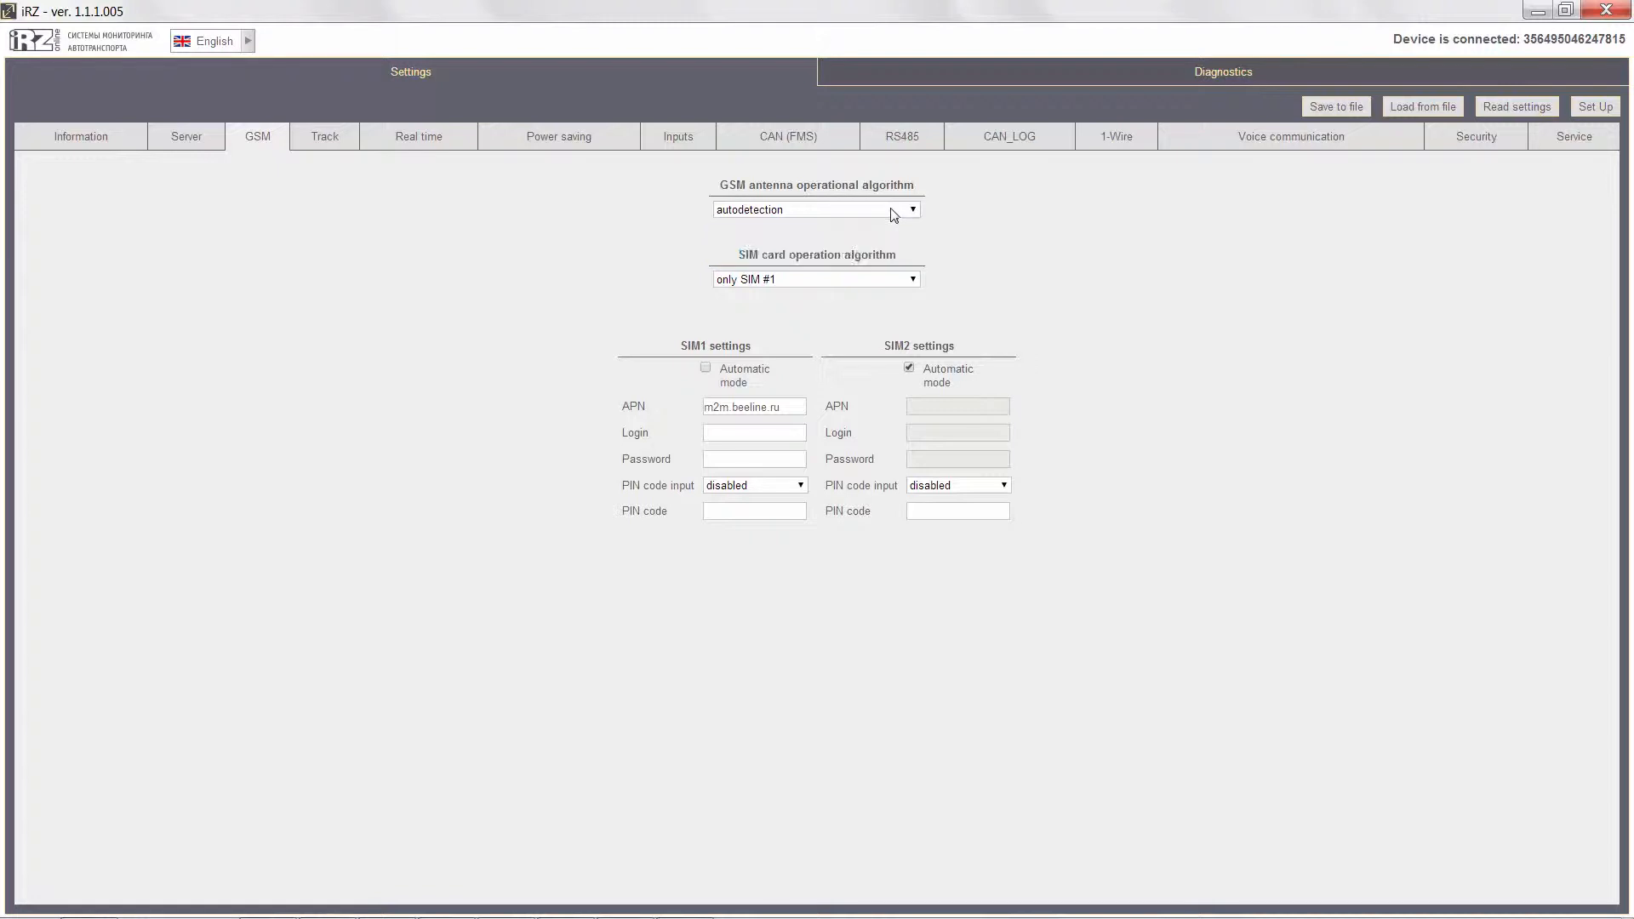
left_click(905, 279)
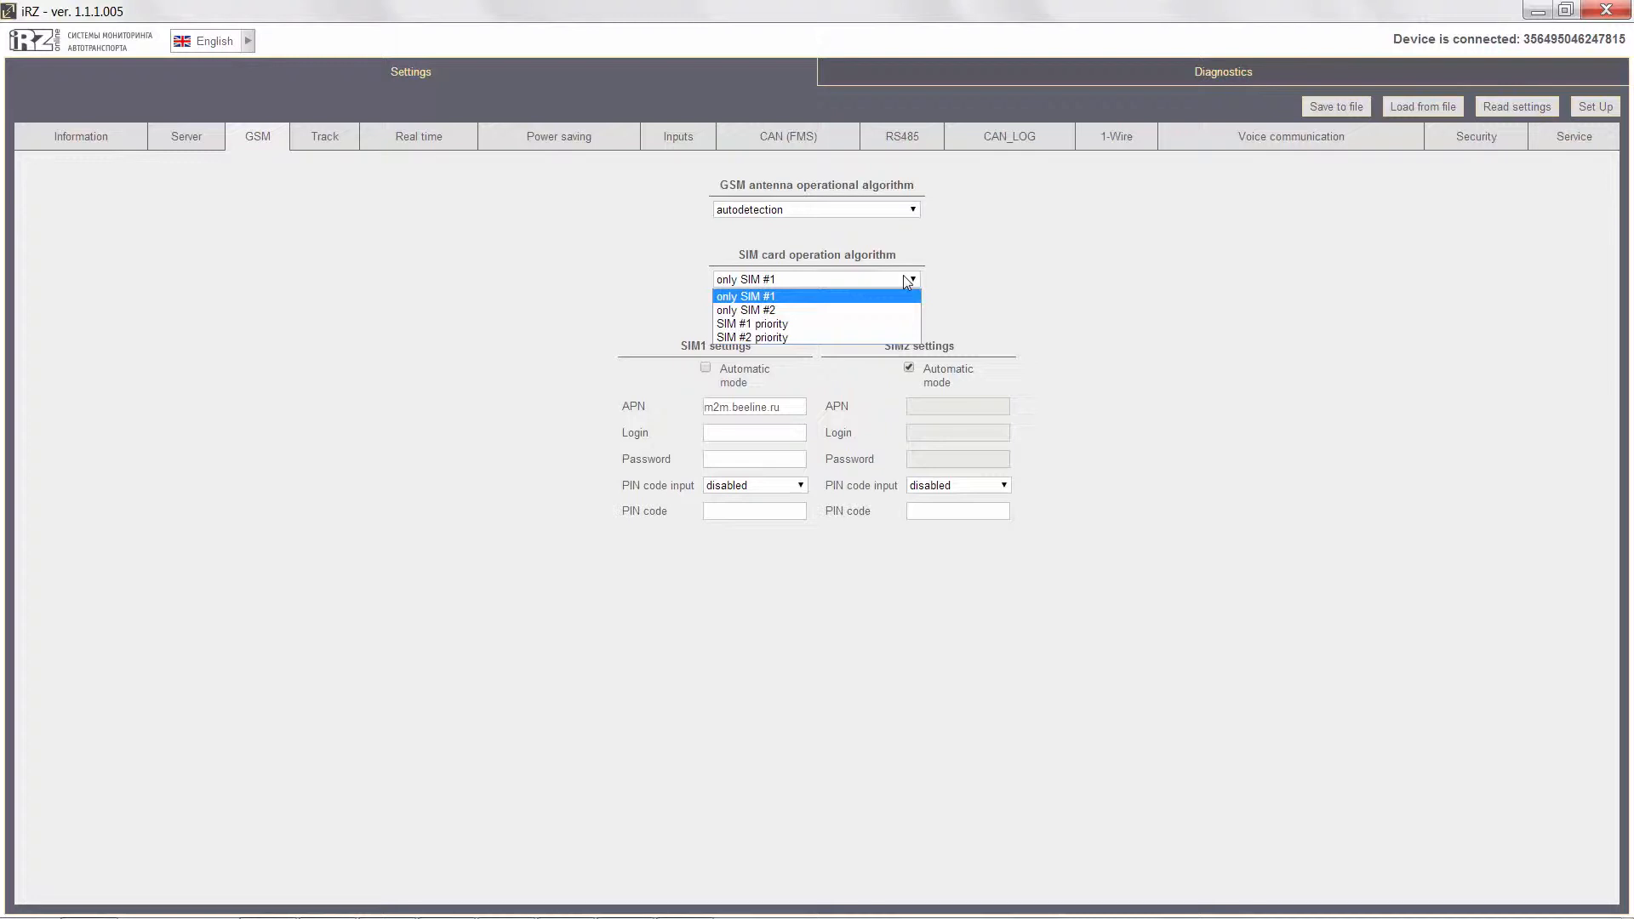
left_click(904, 275)
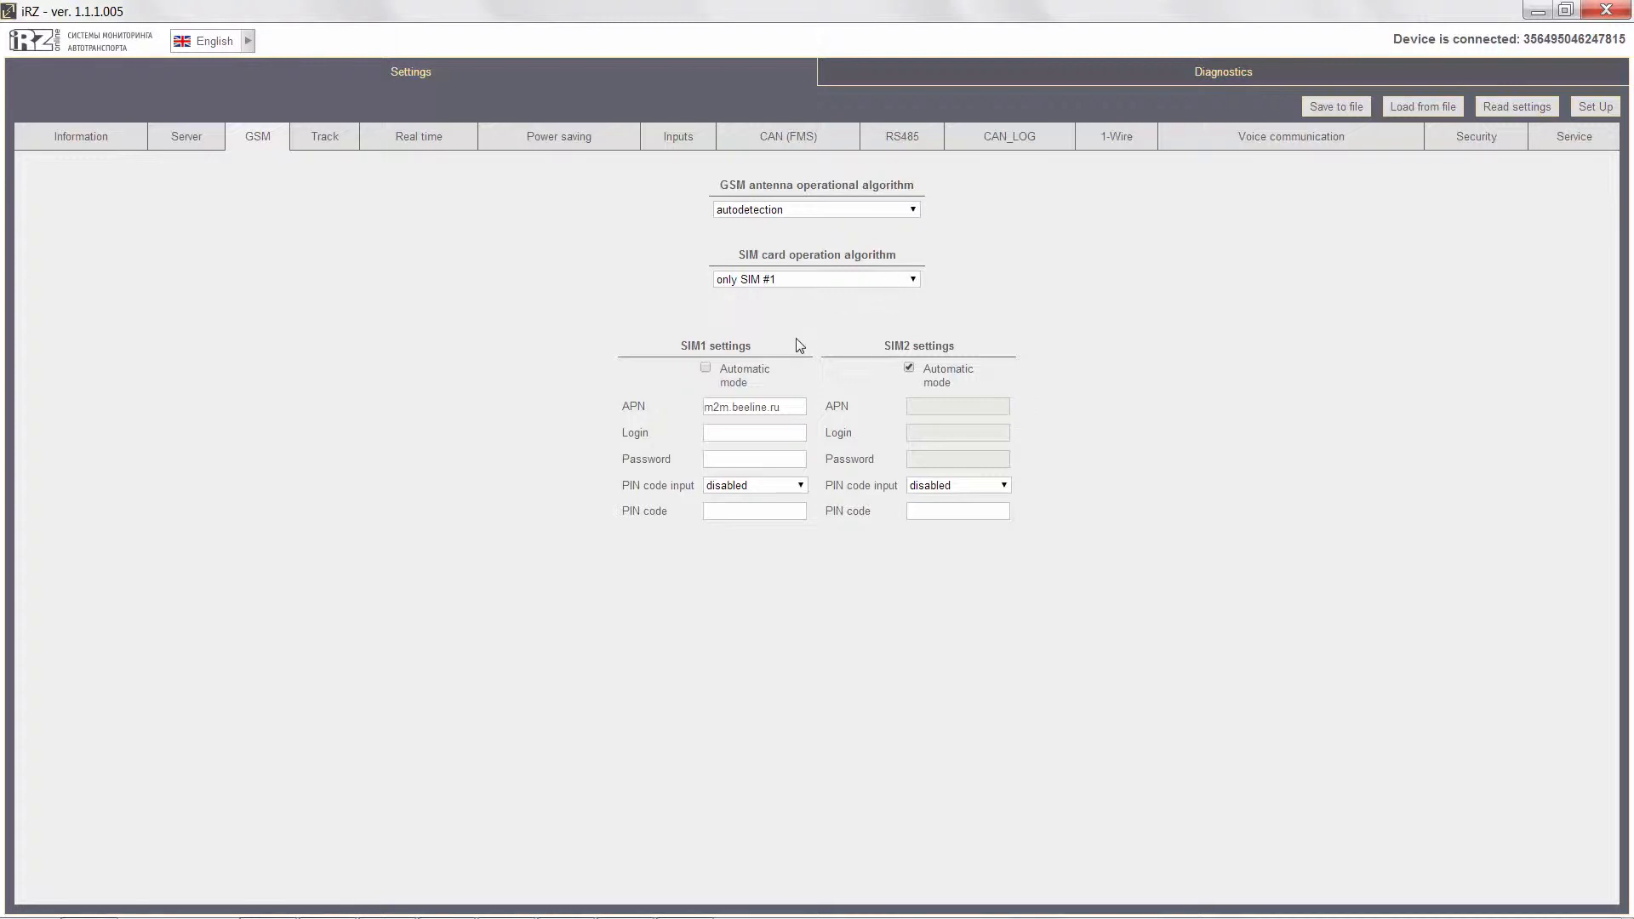
Turn automatic mode for SIM1 on and back off, and check the SIM1 PIN code input options.
left_click(706, 369)
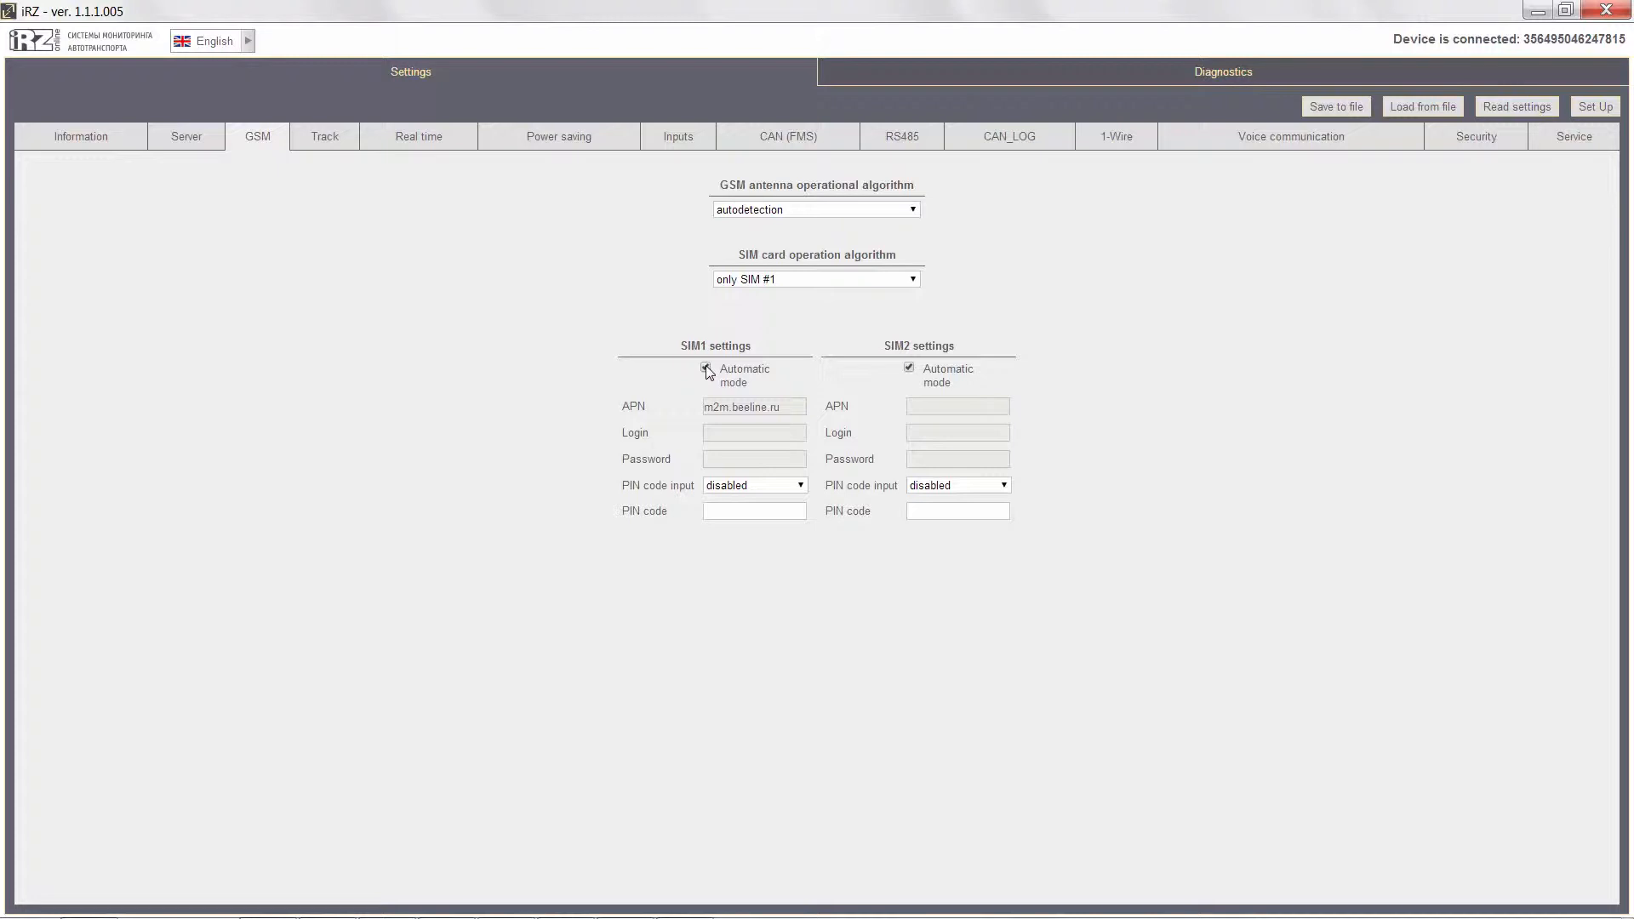
left_click(707, 371)
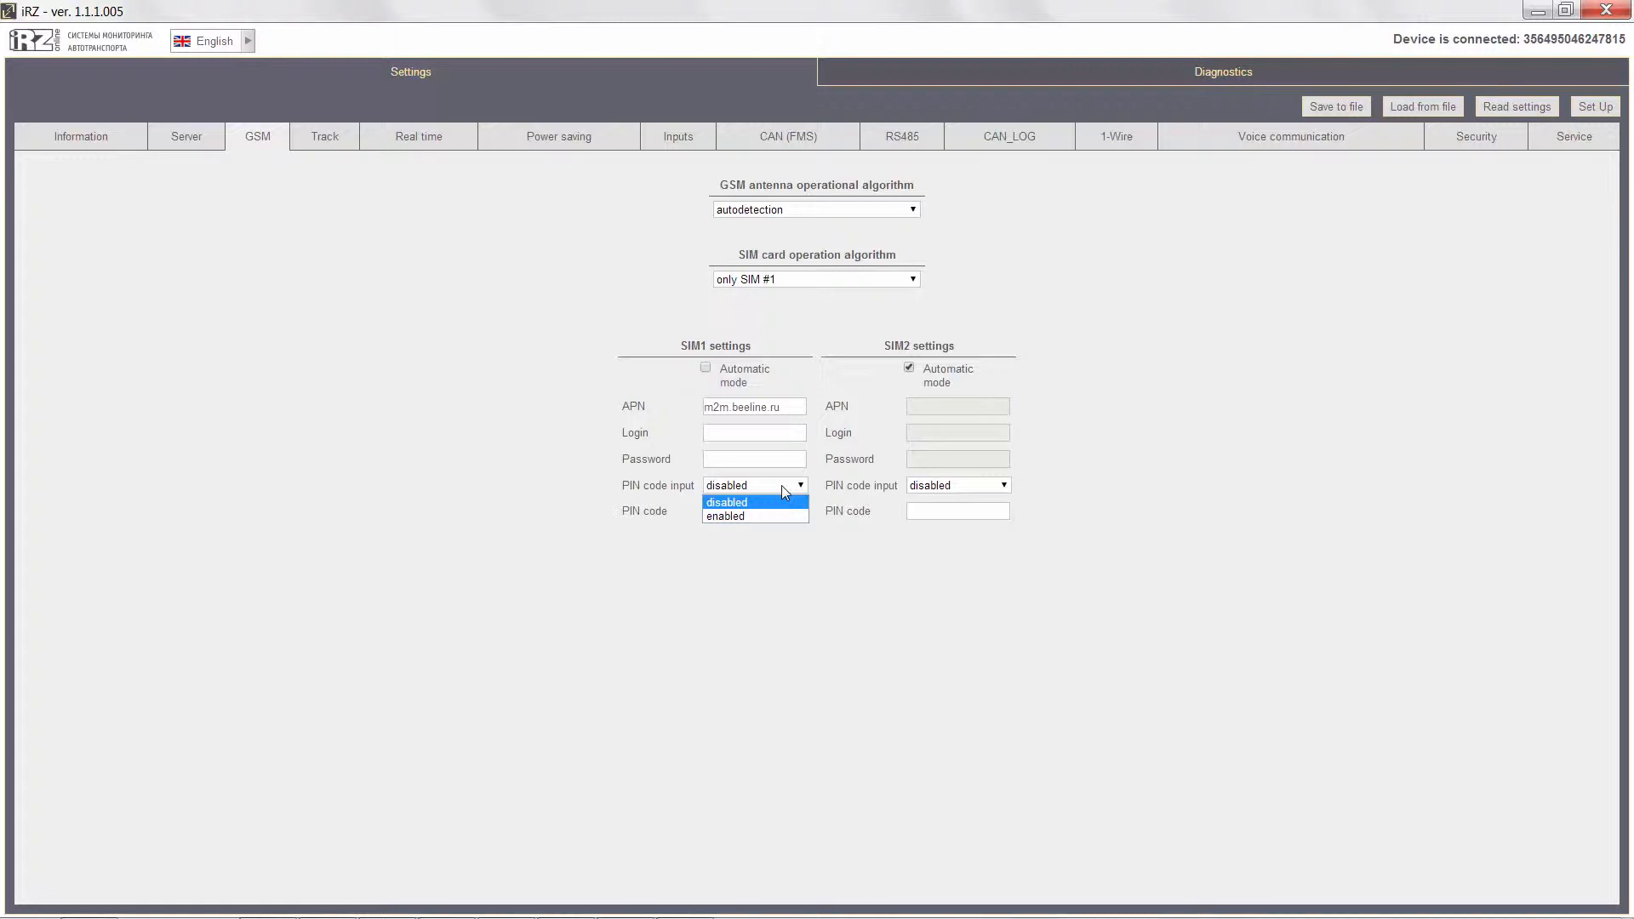
left_click(781, 485)
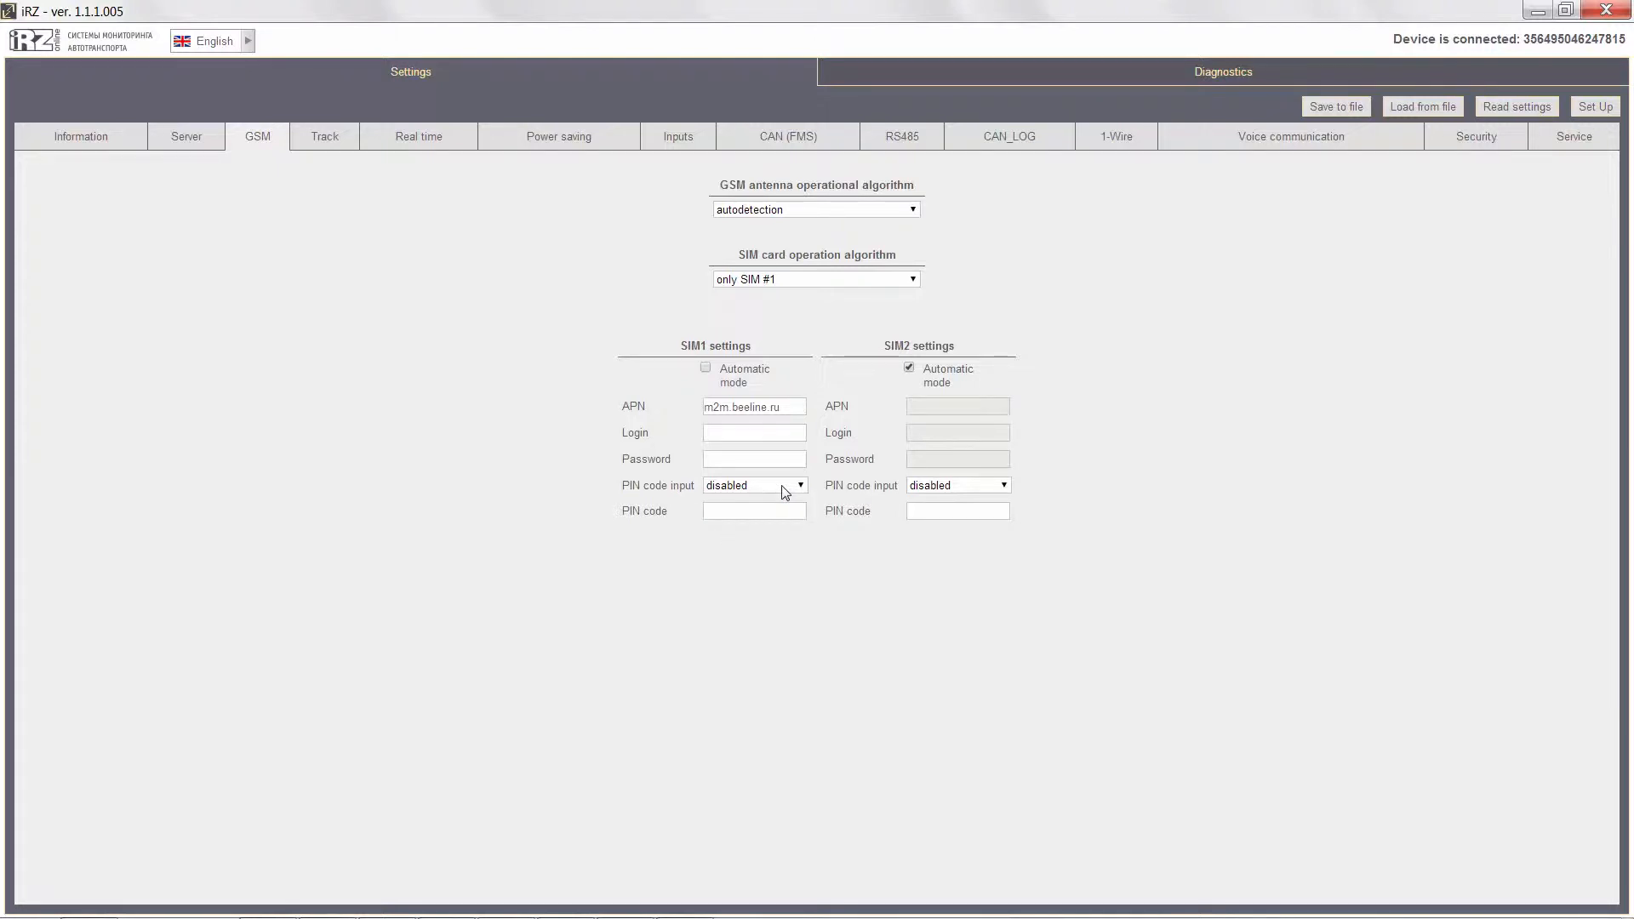
Review the track settings, checking the options for the GPS antenna operational algorithm.
left_click(333, 148)
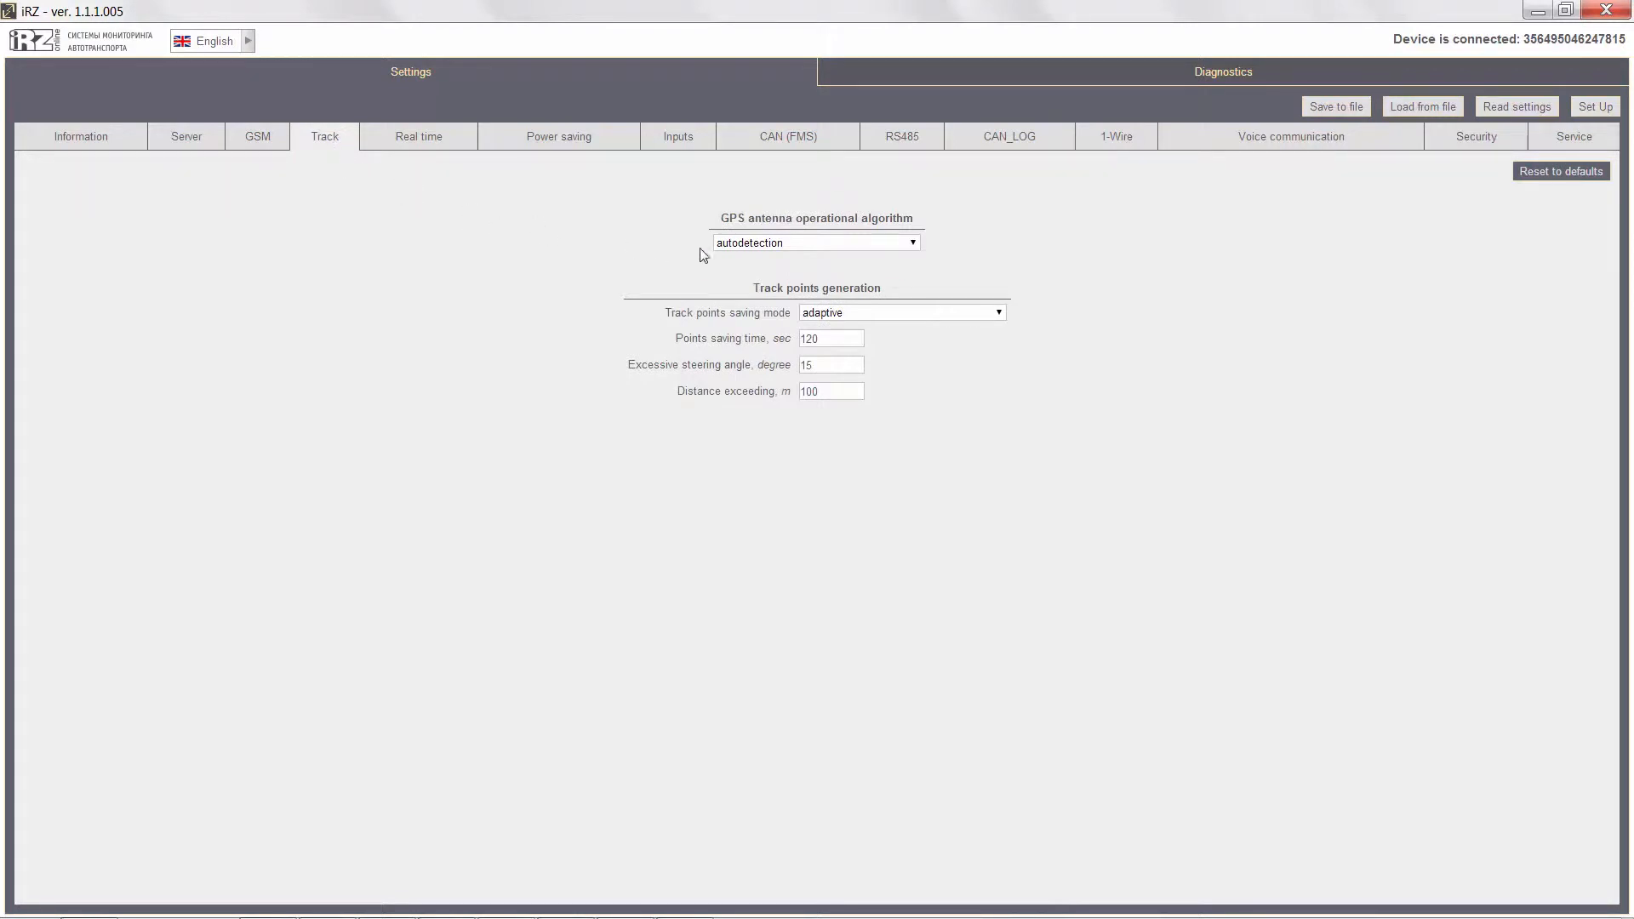
left_click(911, 244)
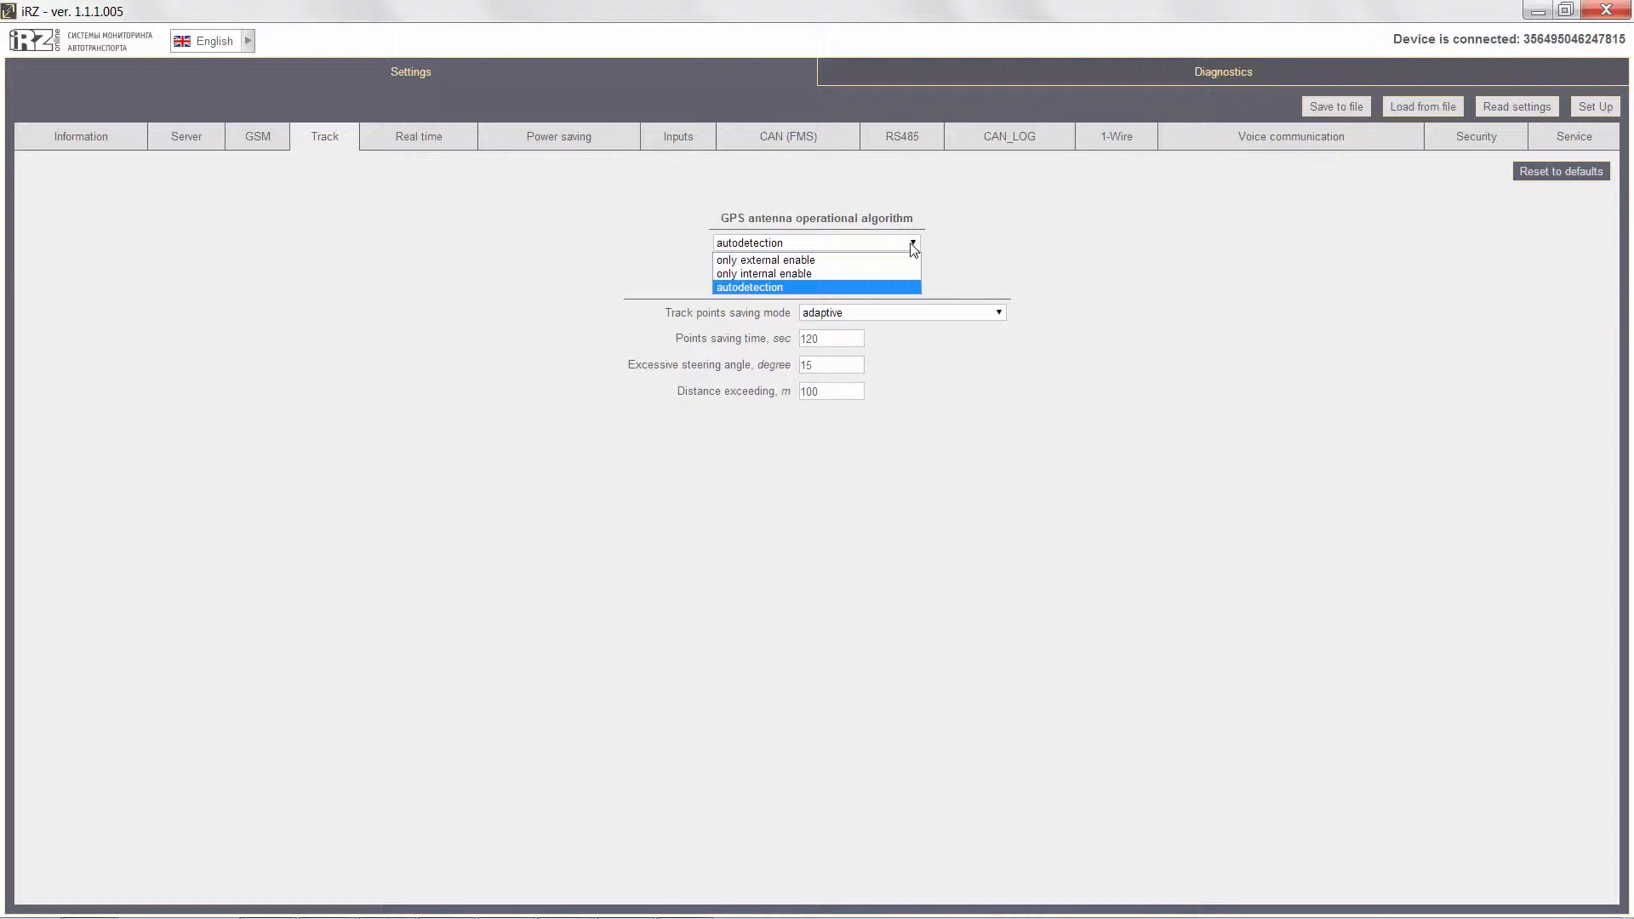
left_click(911, 244)
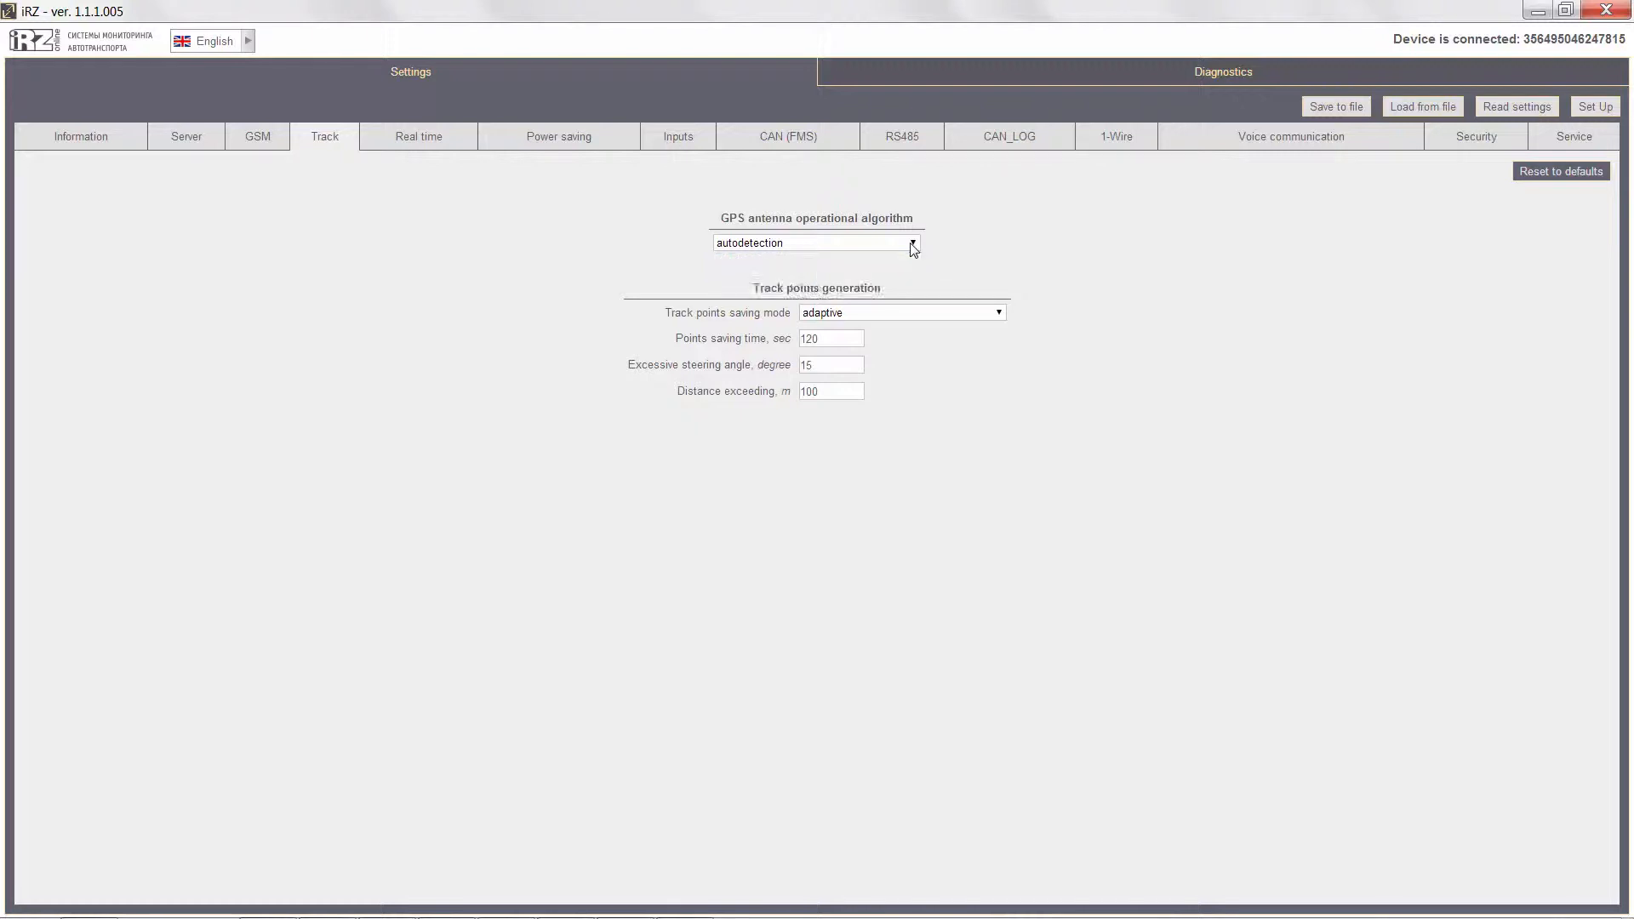
Switch the track points saving mode to timed and back to adaptive.
left_click(1000, 313)
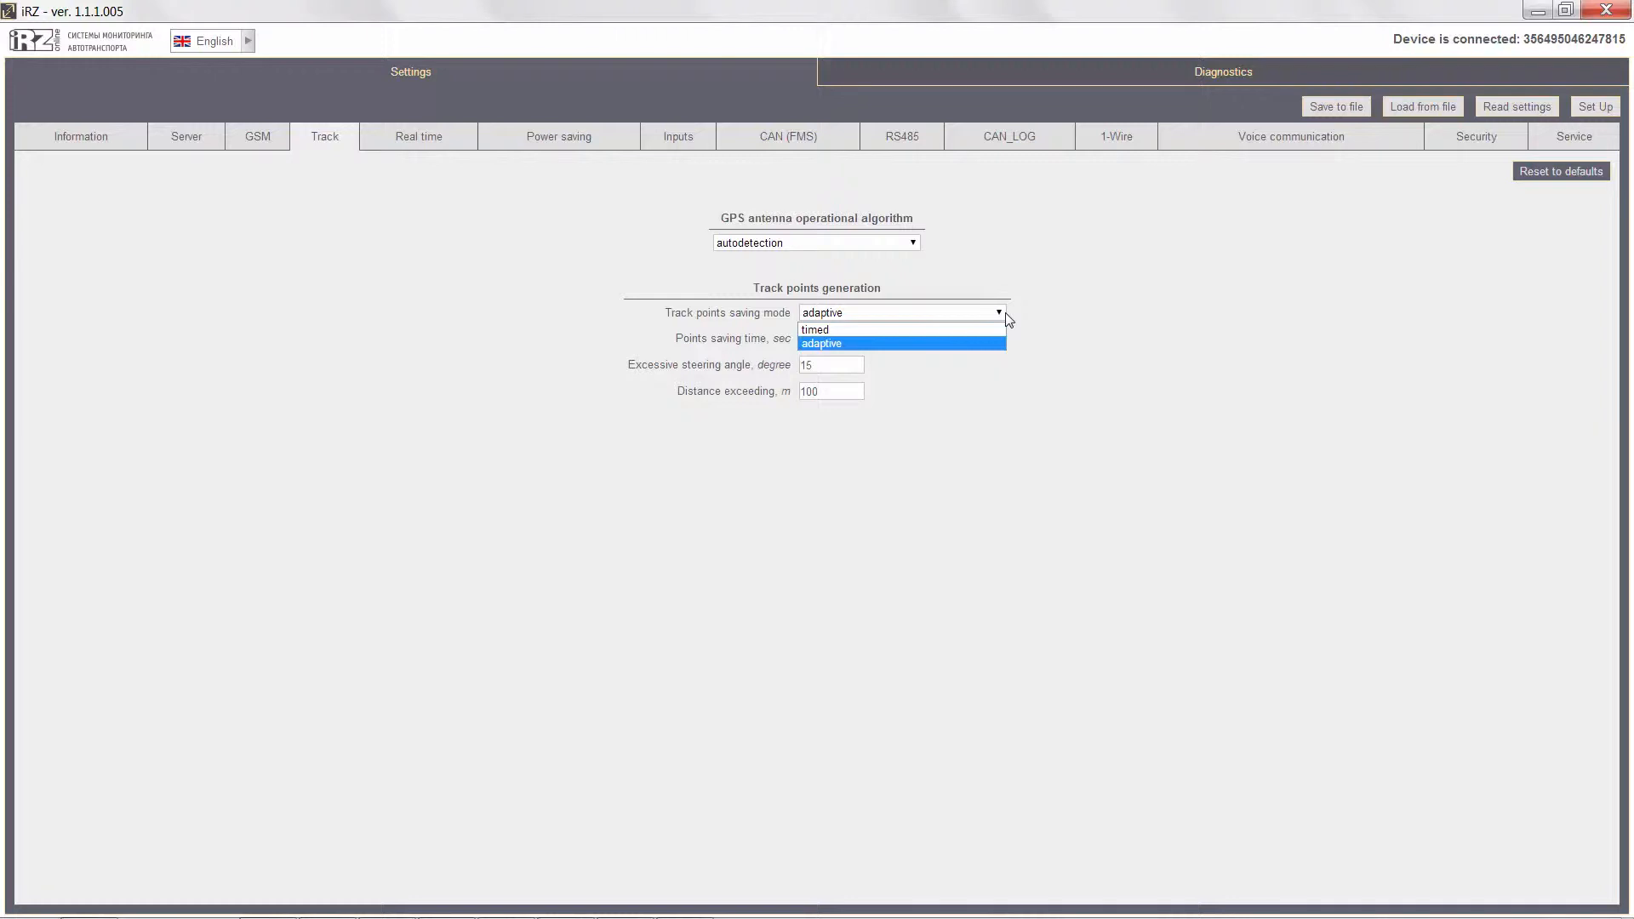
left_click(974, 330)
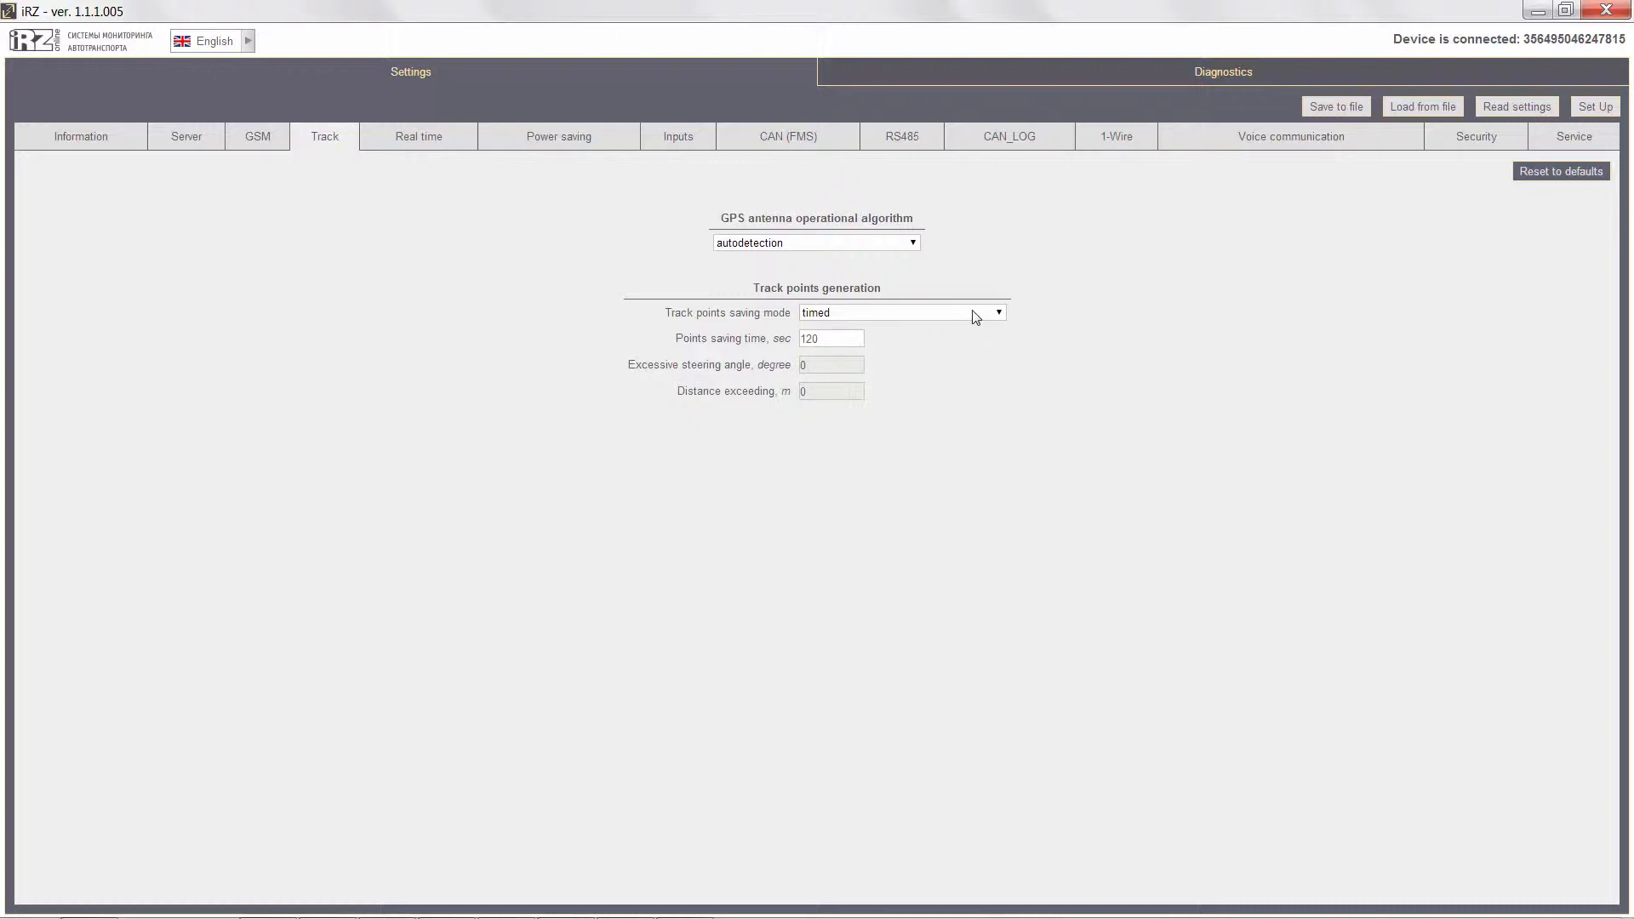
left_click(973, 311)
left_click(956, 343)
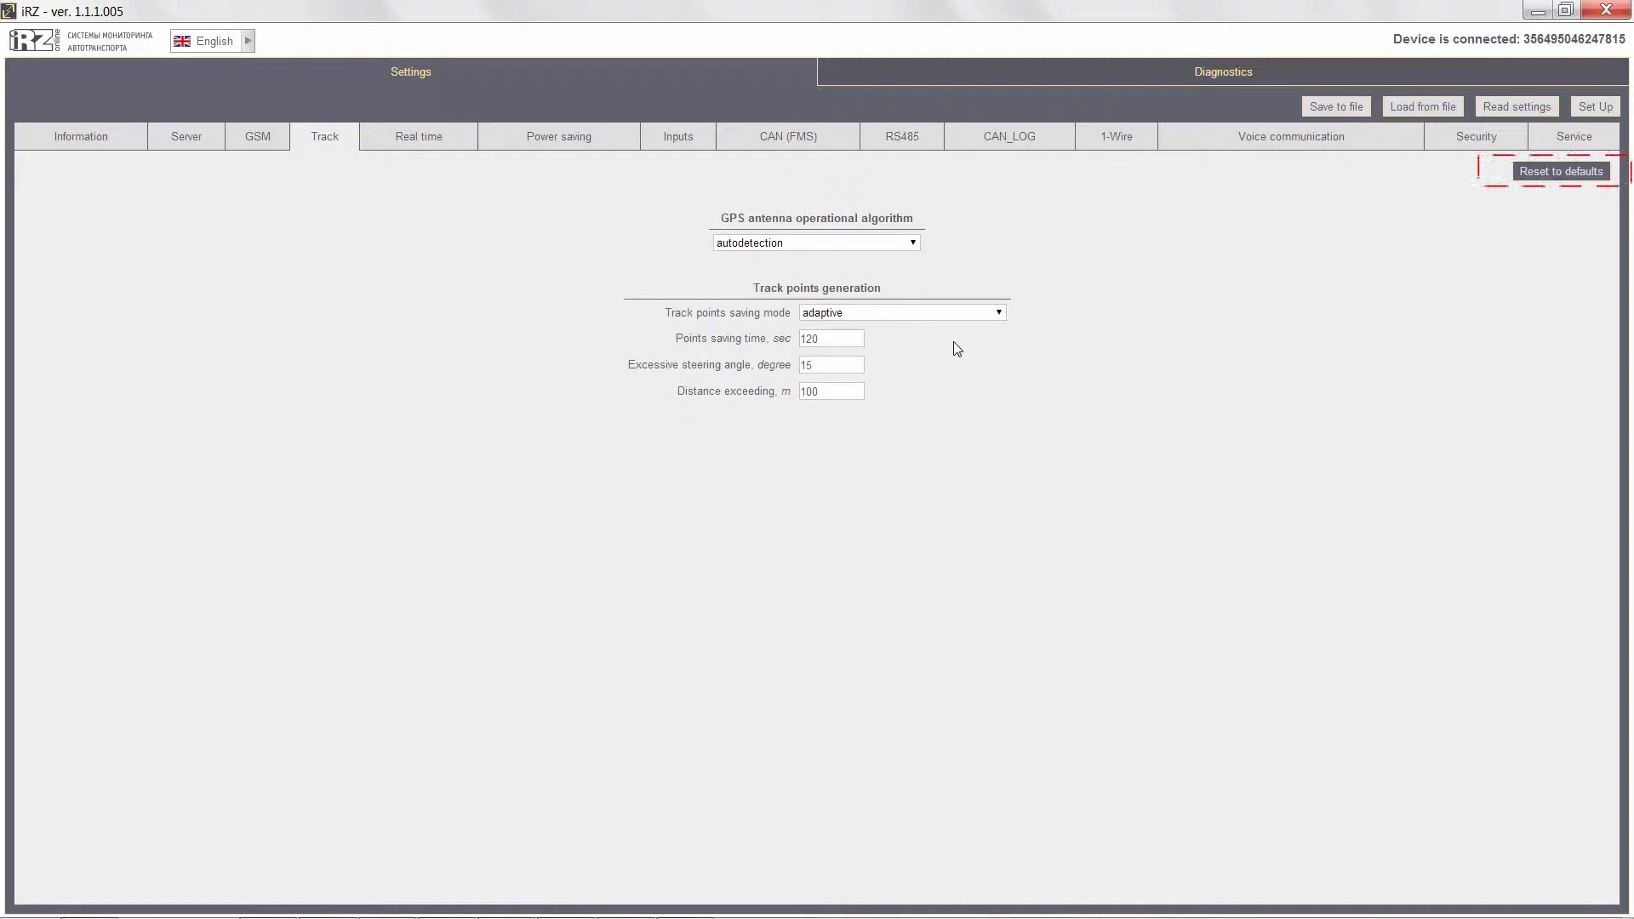
Review the real-time settings, from points generation and sensor inputs through the full list of CAN parameters.
left_click(428, 138)
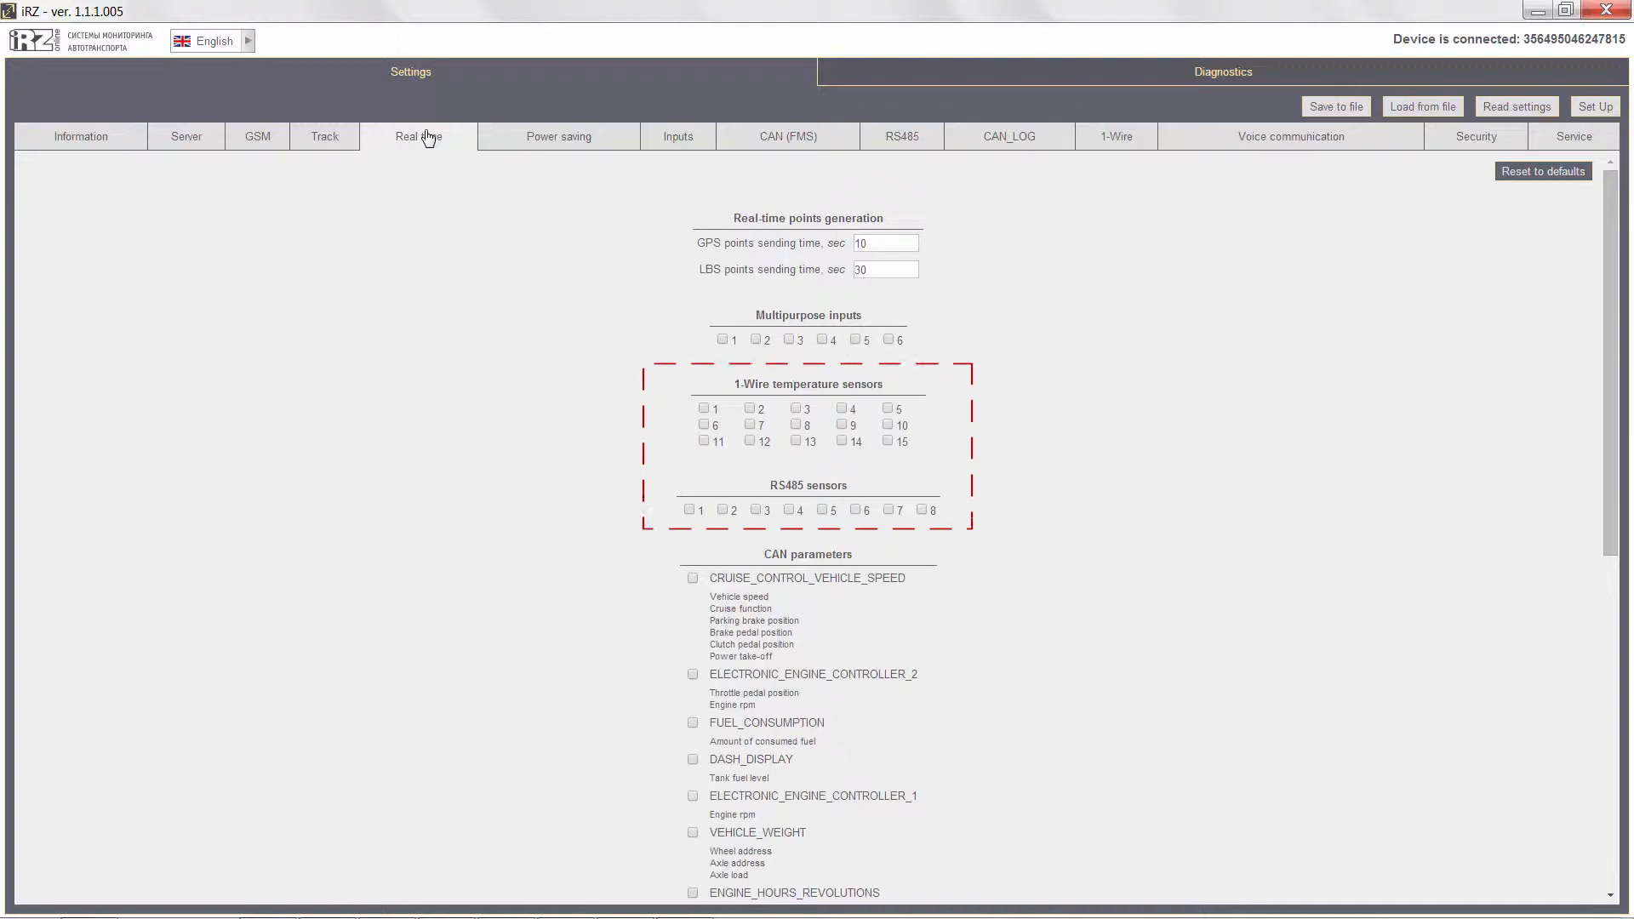
scroll(459, 397, "down", 2)
scroll(460, 398, "down", 5)
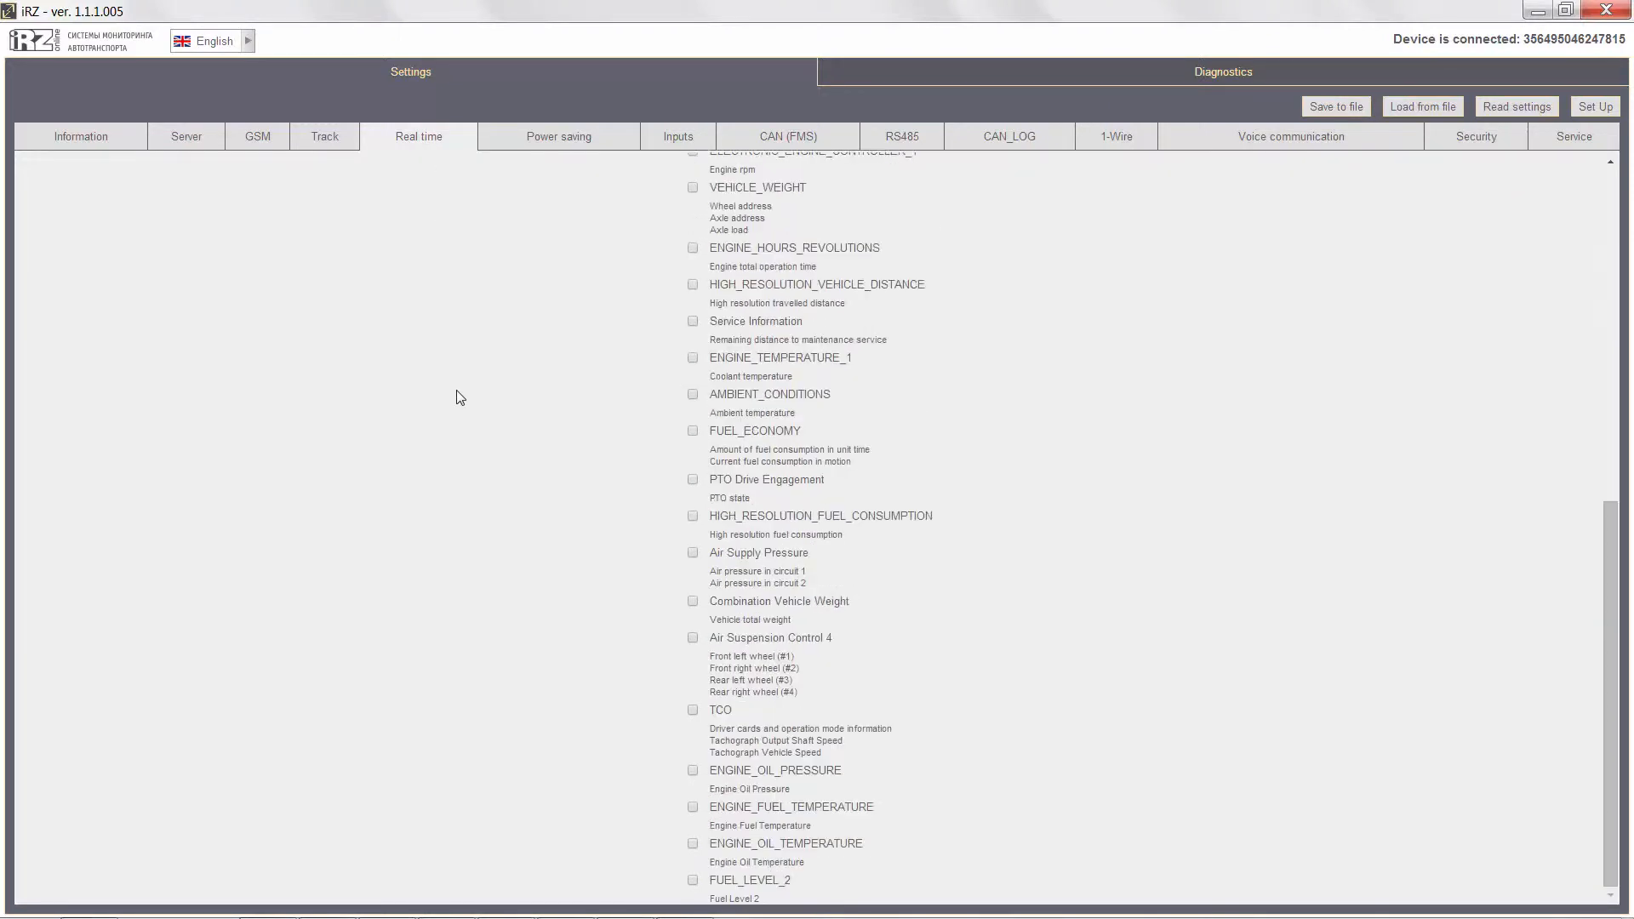
scroll(460, 397, "up", 7)
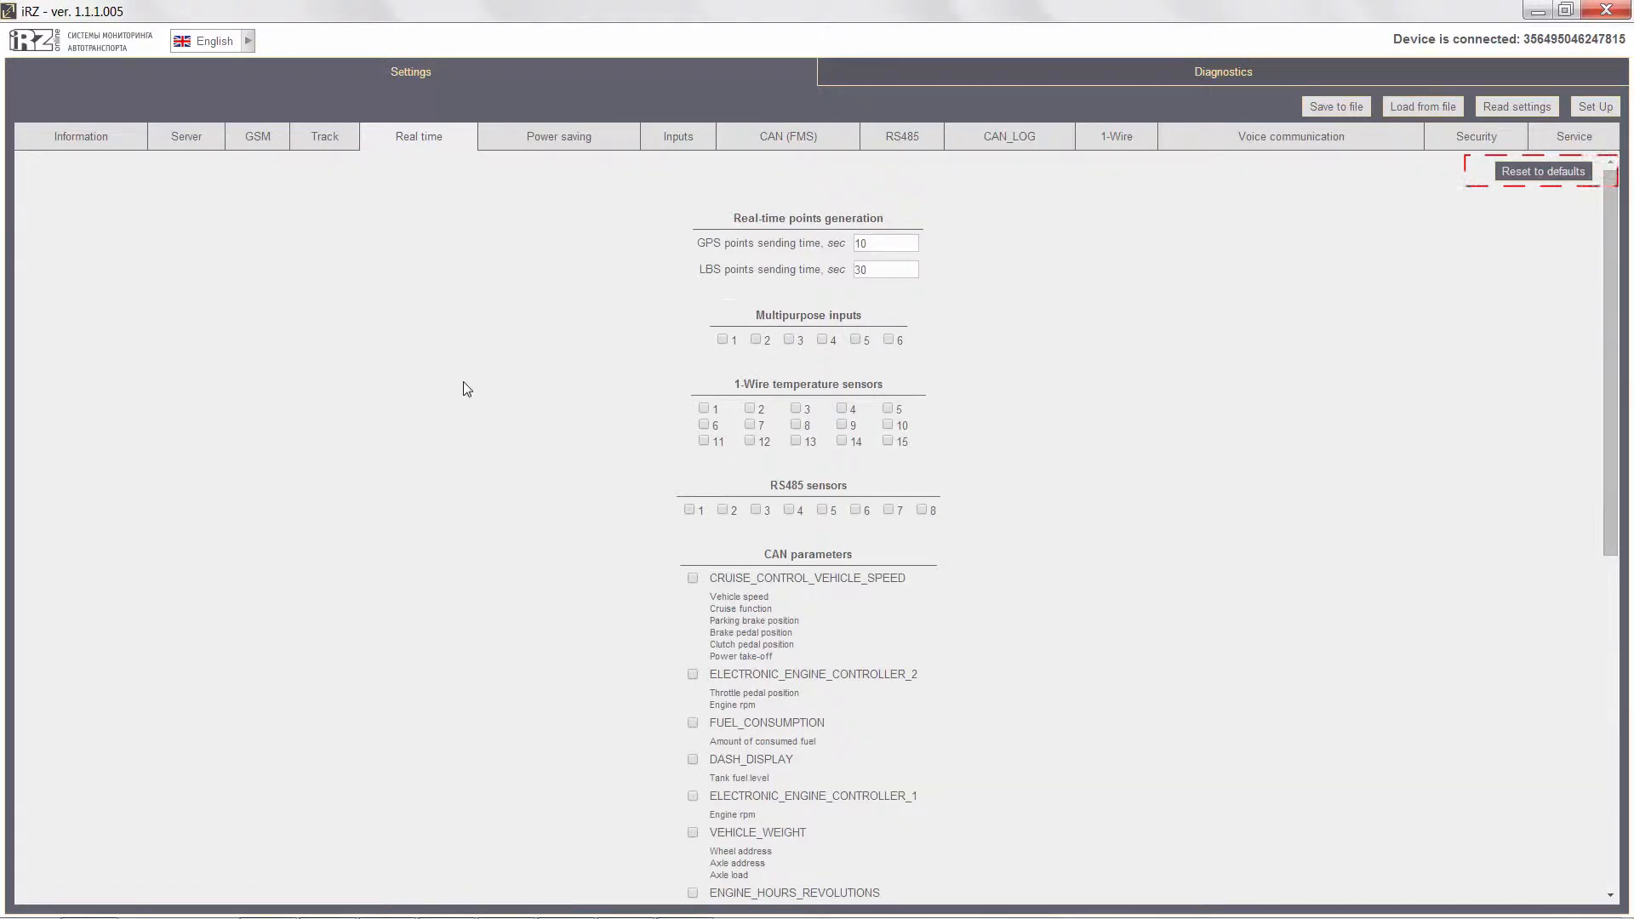
Enable switching to power-saving mode #1 and check its multipurpose input number and controlled level options.
left_click(533, 139)
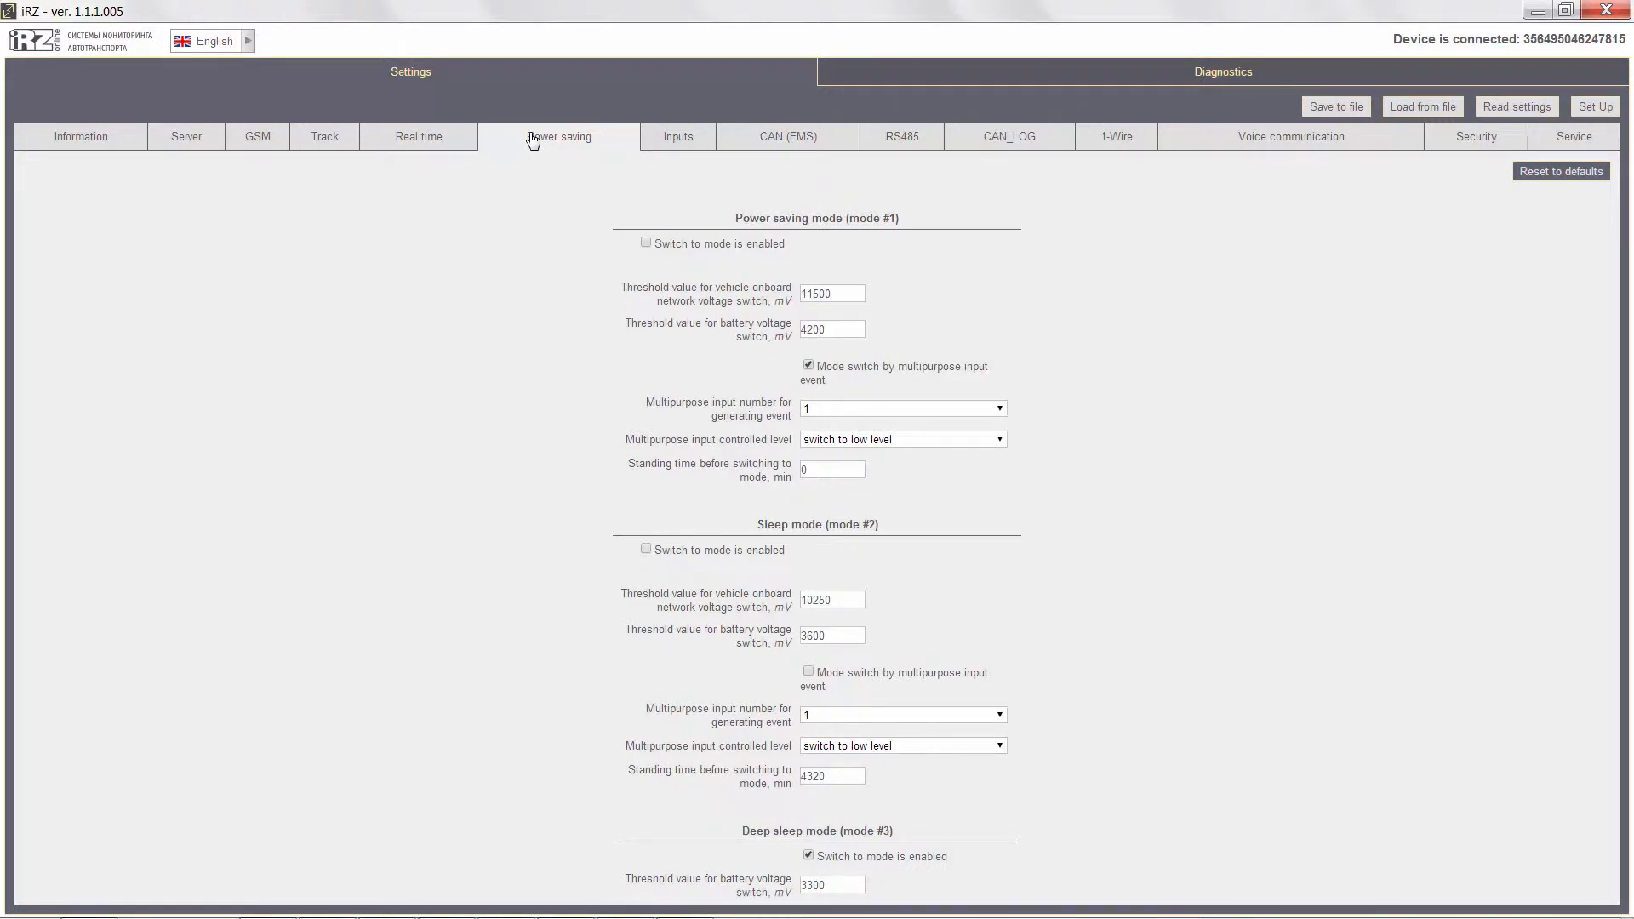
left_click(645, 244)
left_click(934, 409)
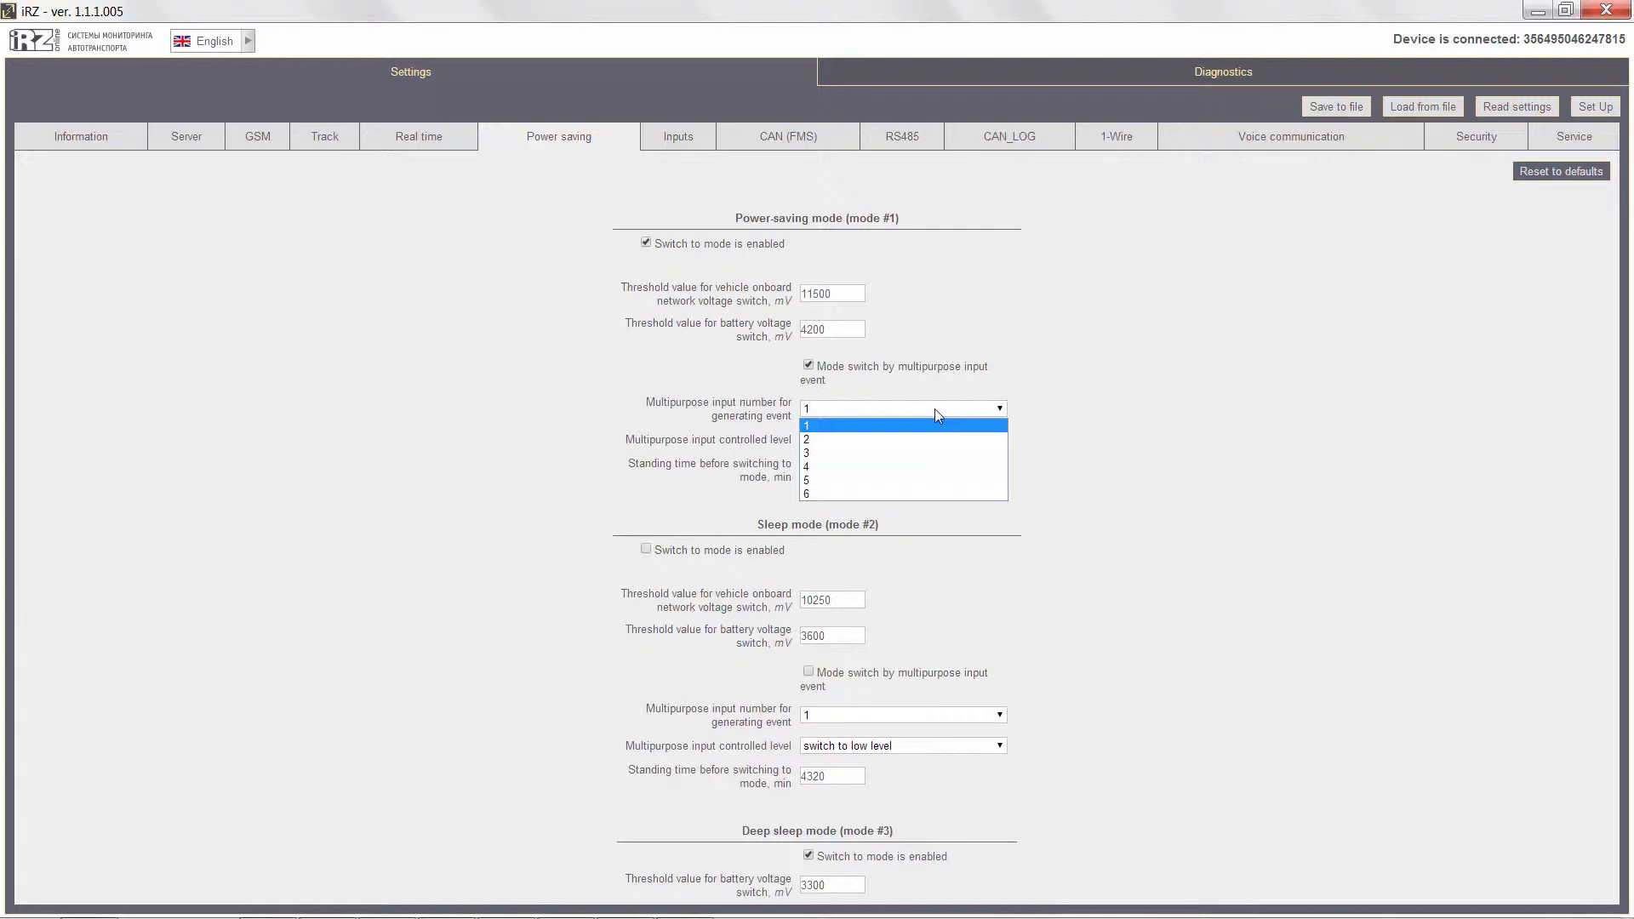
left_click(935, 408)
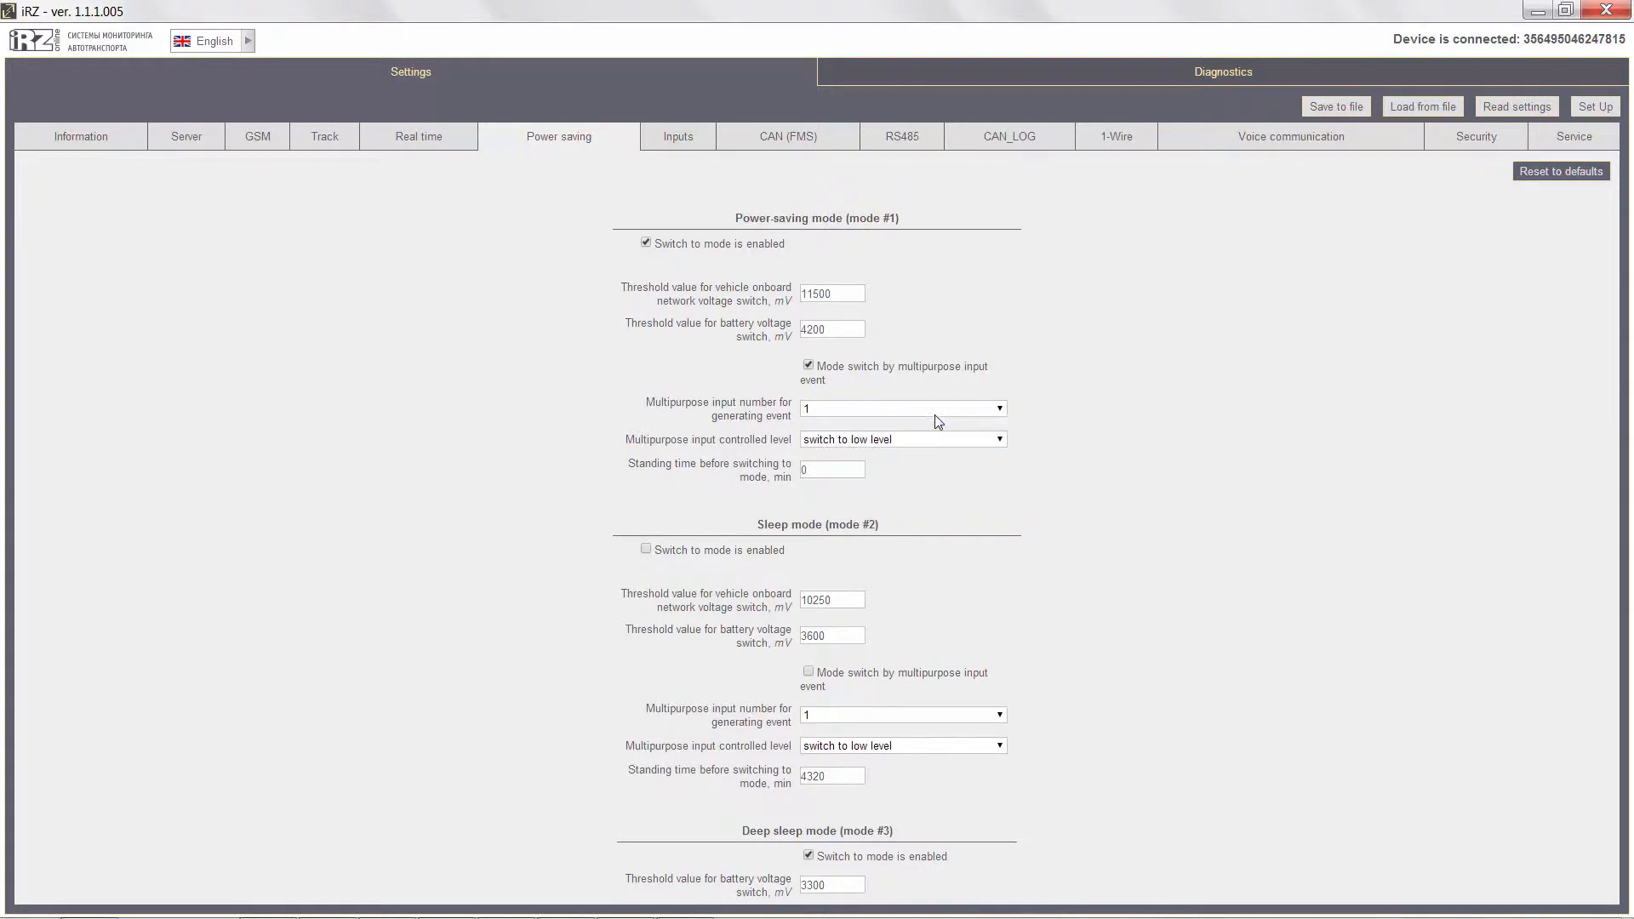
left_click(948, 440)
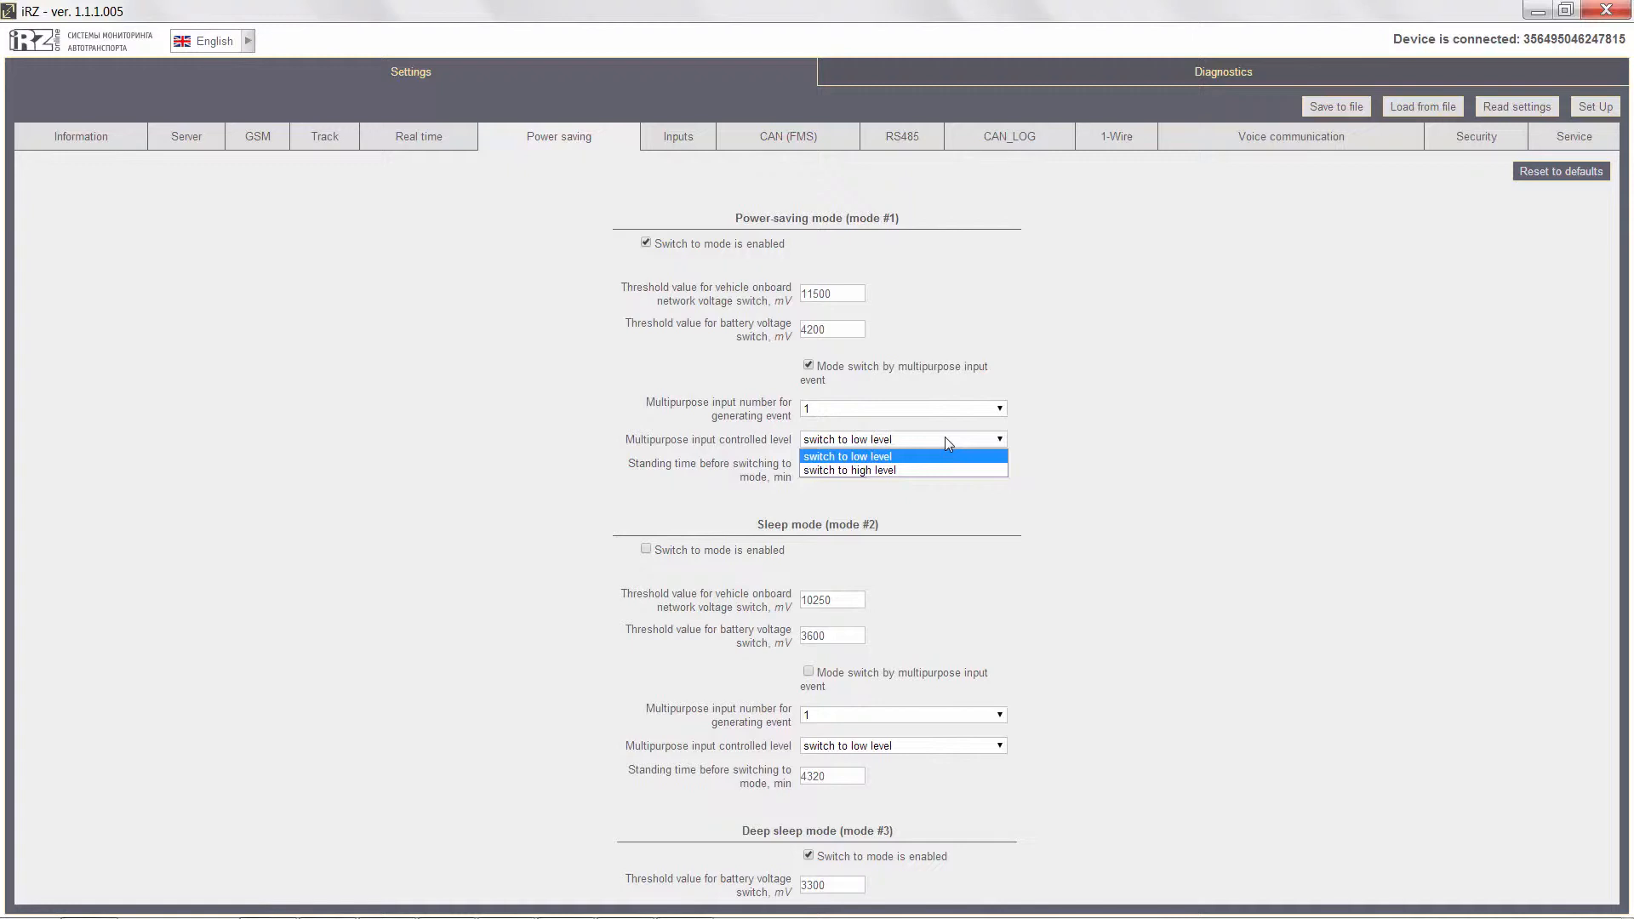
left_click(947, 440)
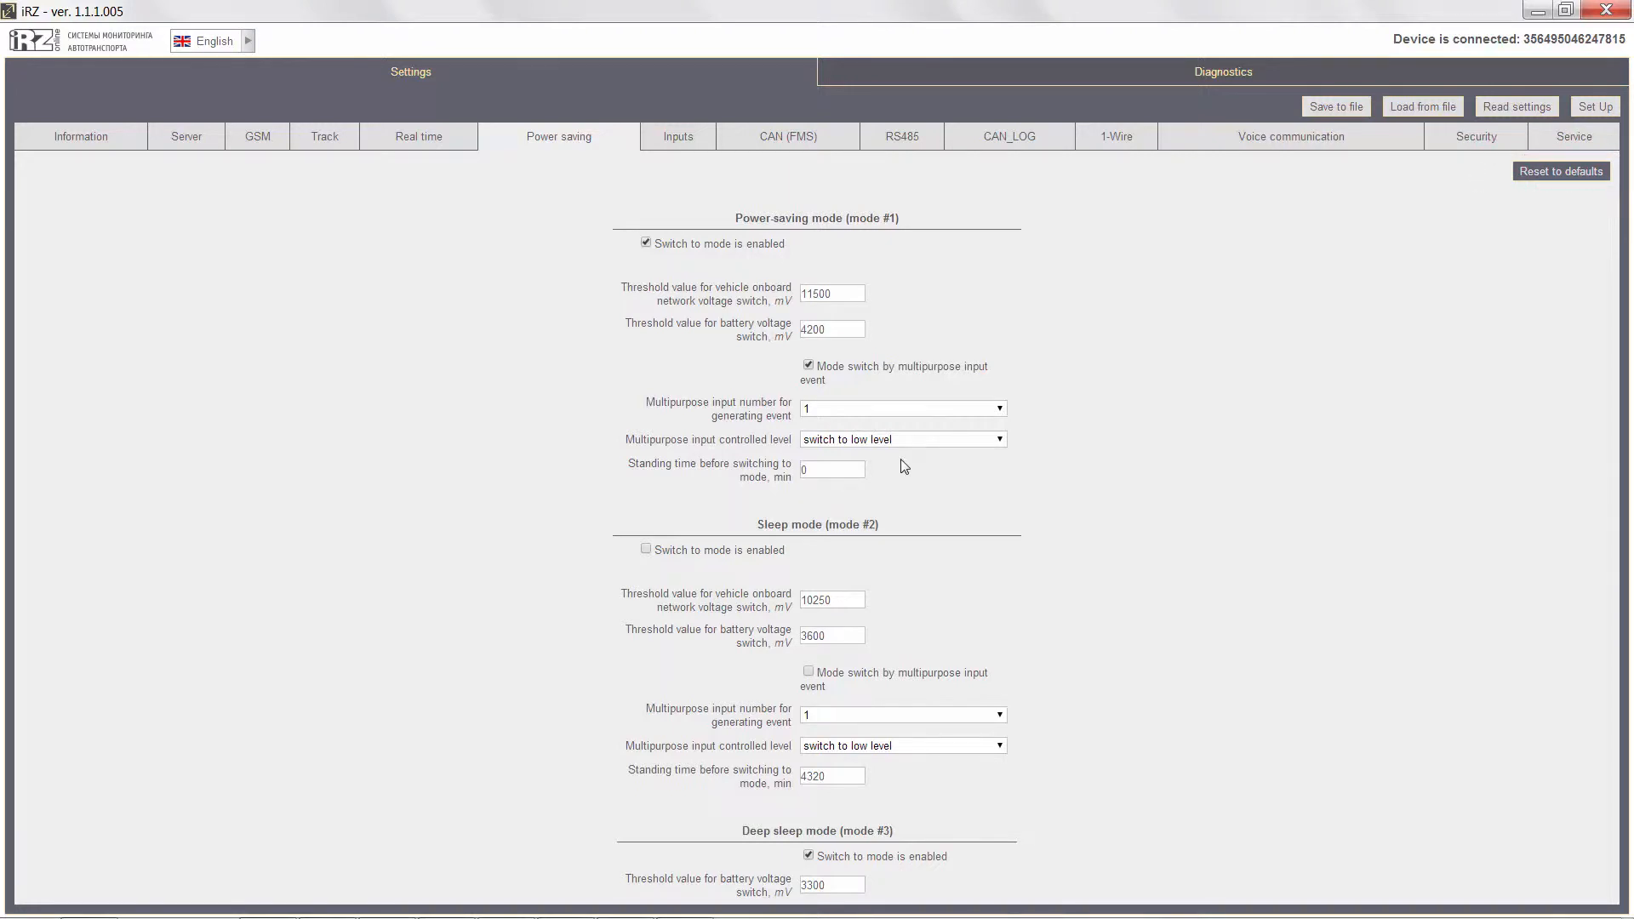
Examine the multipurpose input settings, checking input #1's operation modes and the supply voltage pull-up options for inputs #1-2 and #3-4.
left_click(681, 143)
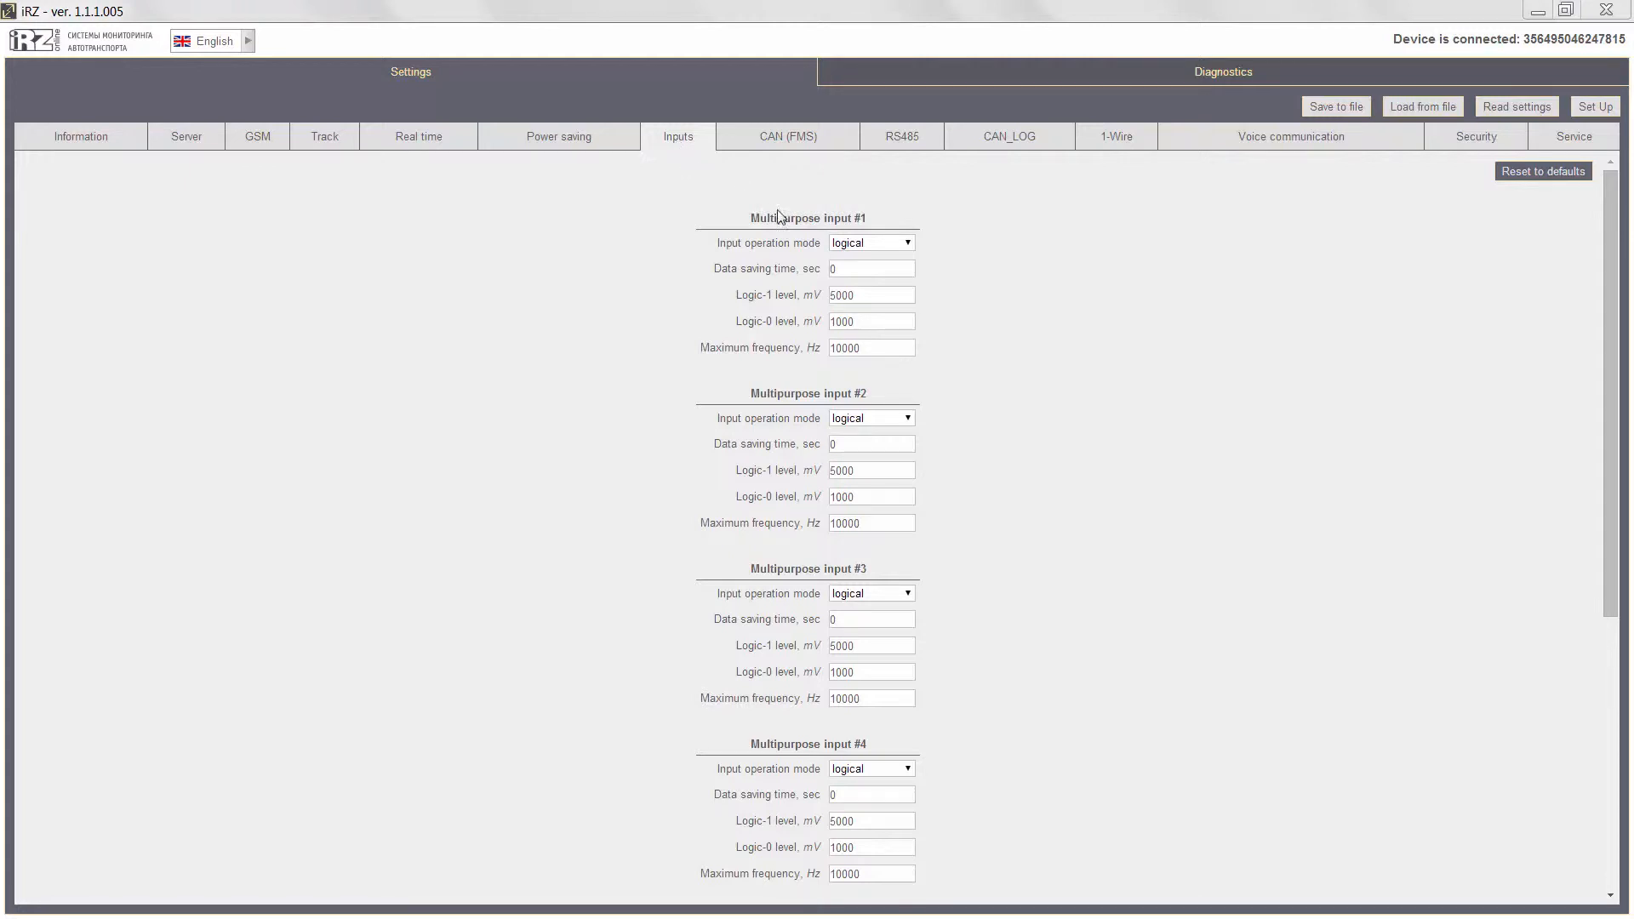
left_click(909, 244)
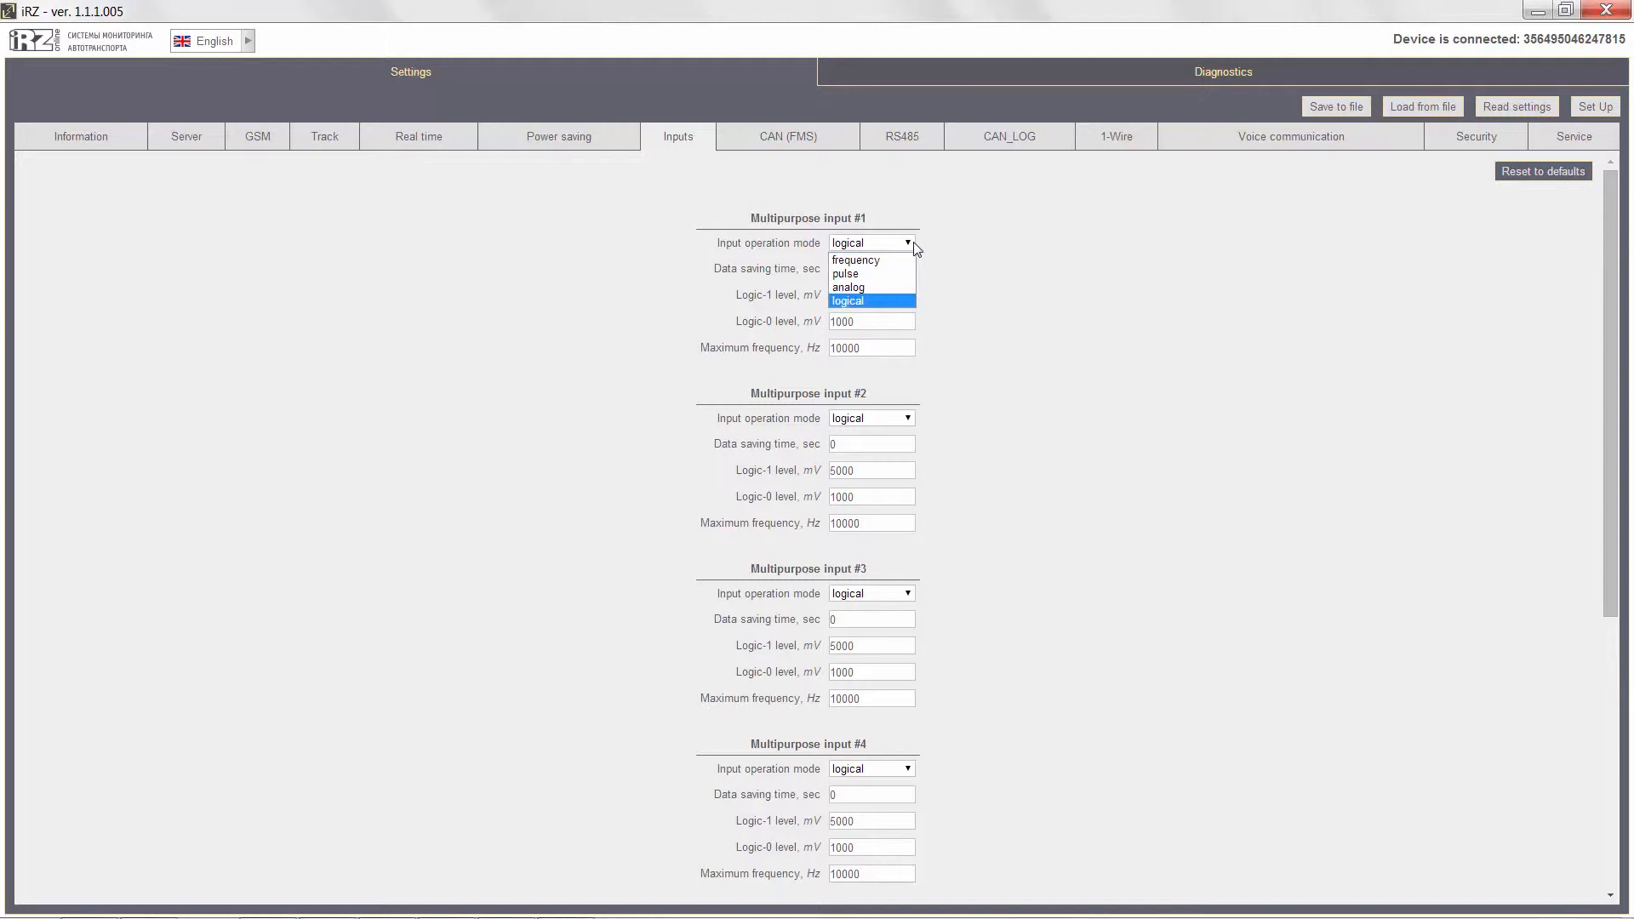
left_click(913, 245)
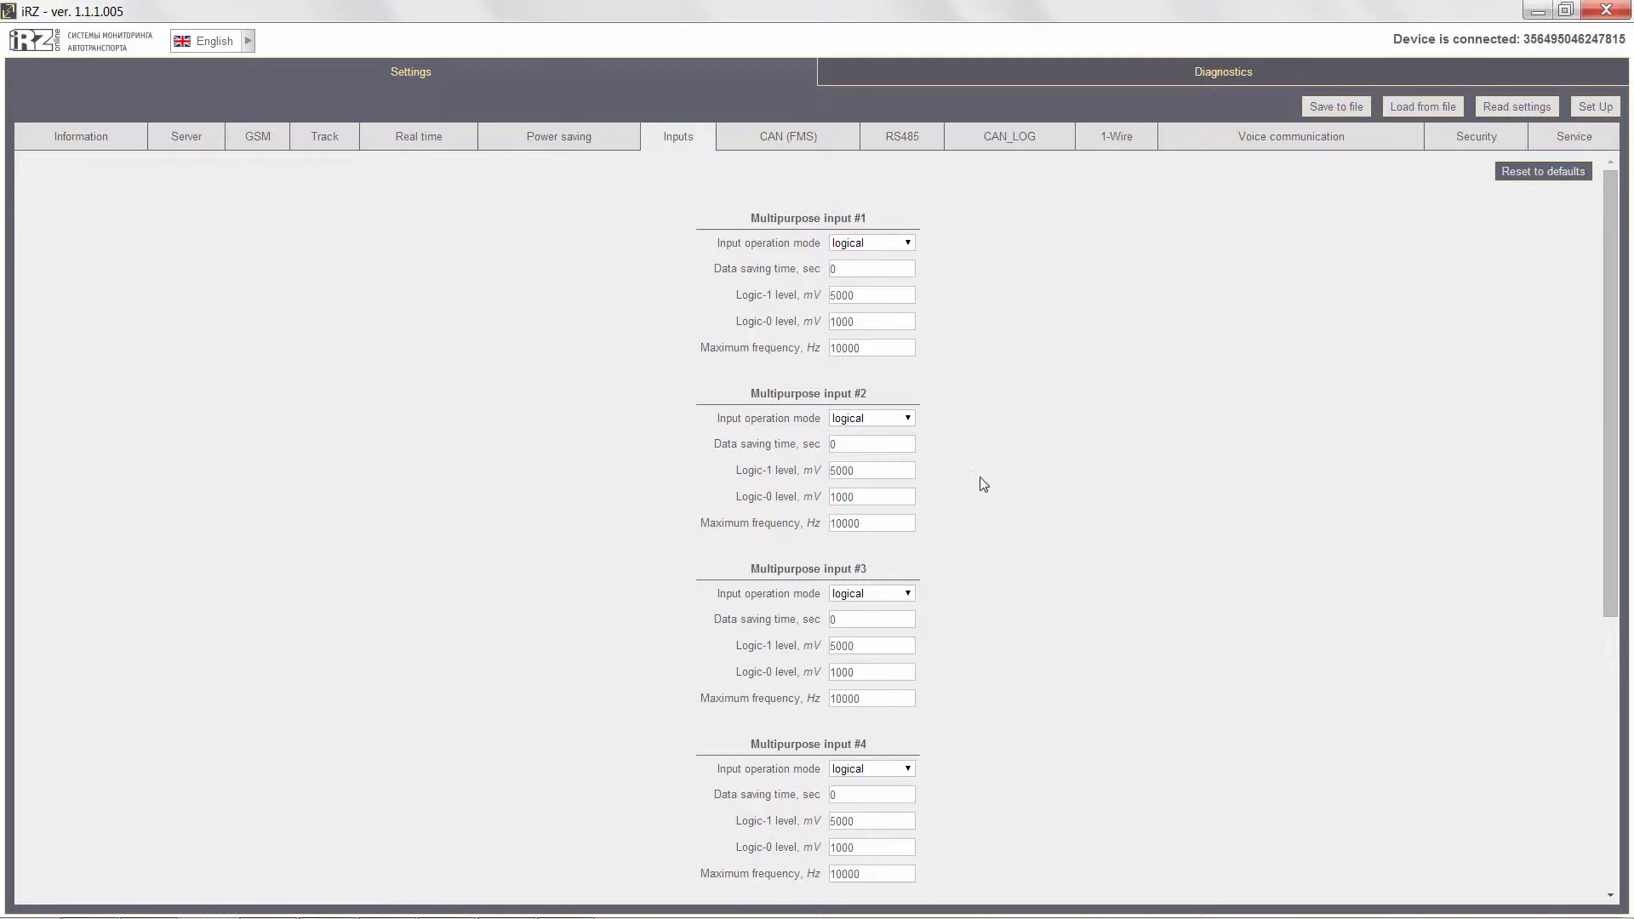
scroll(984, 484, "down", 5)
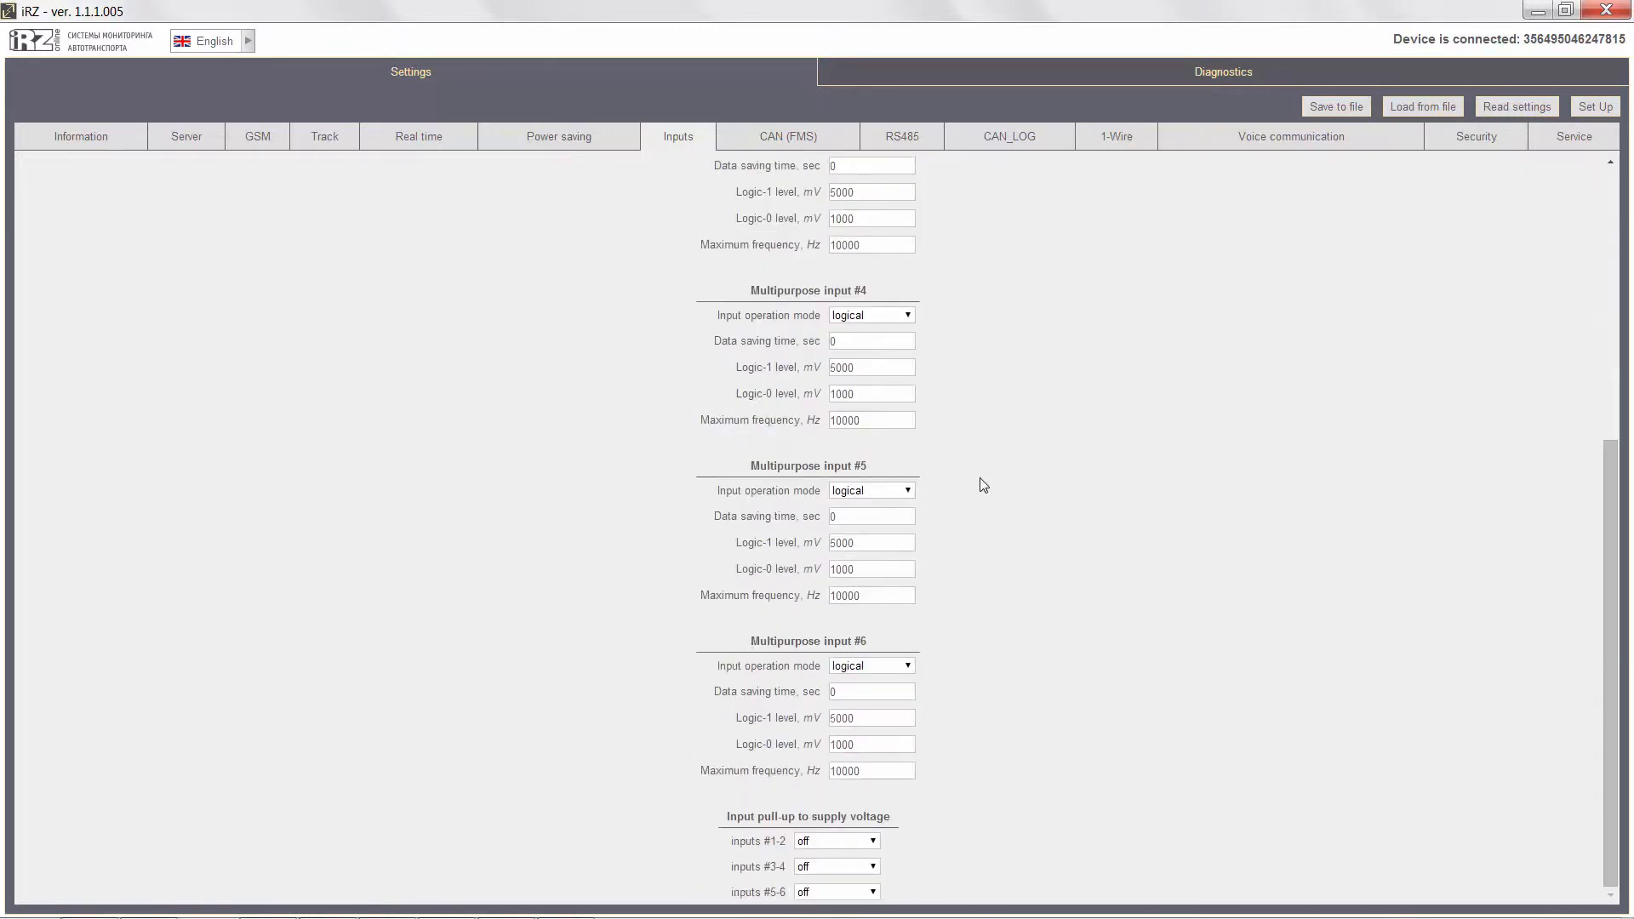
left_click(868, 840)
left_click(868, 839)
left_click(873, 867)
left_click(873, 867)
scroll(966, 707, "up", 5)
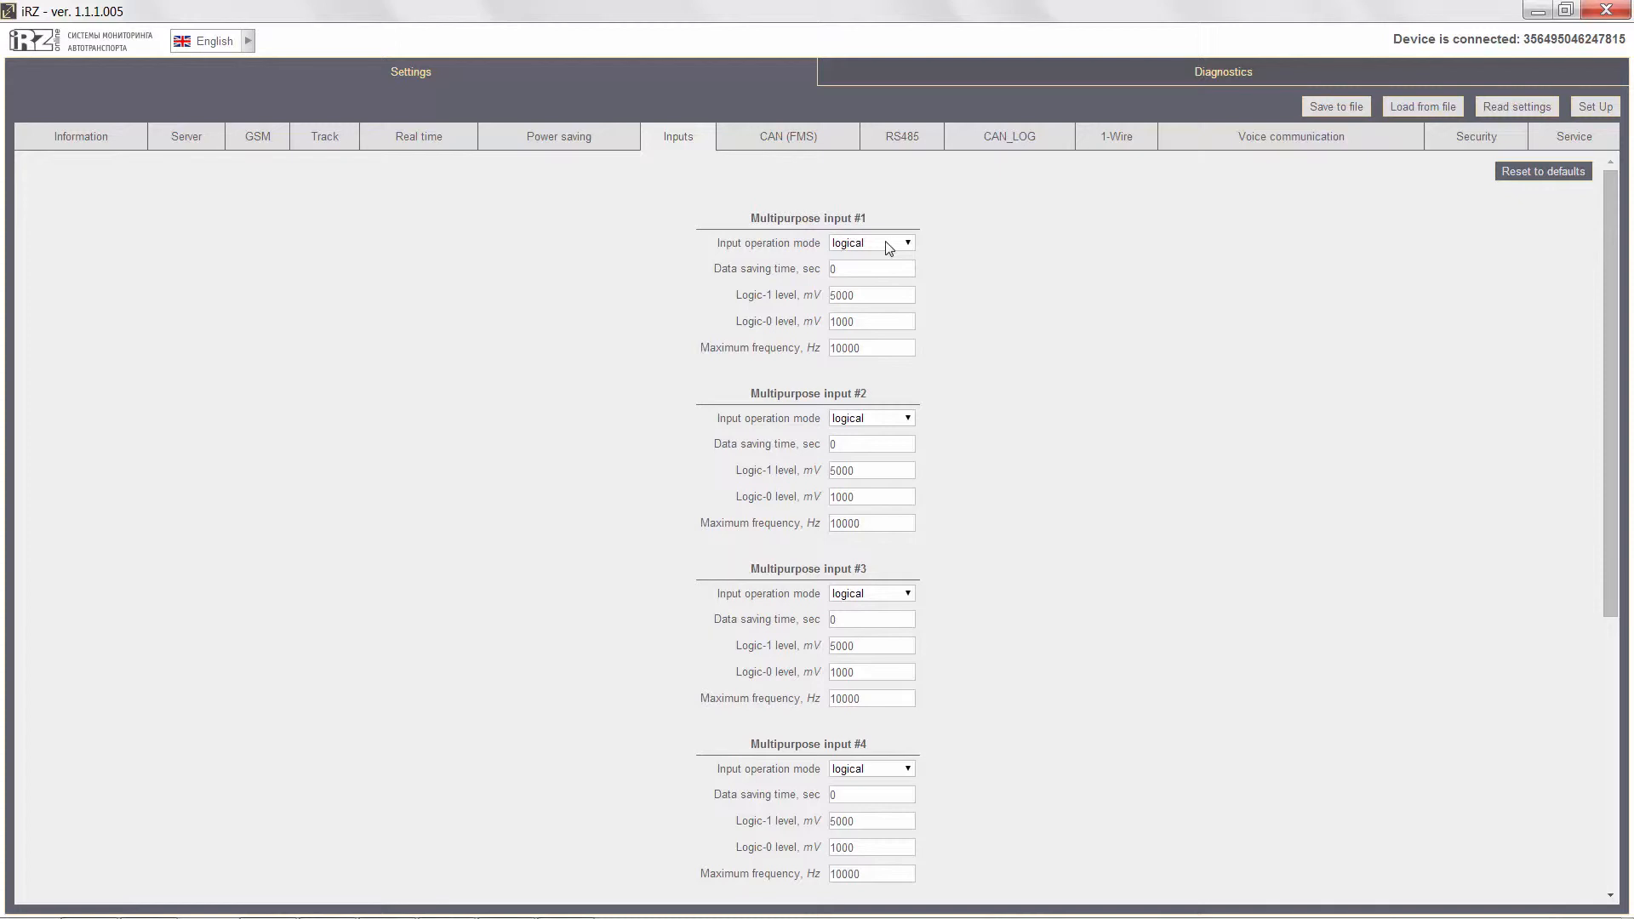
Set the data saving time of multipurpose inputs #1 and #2 to 60 sec, with input #2 in analog mode.
double_click(834, 269)
type("60")
left_click(870, 418)
left_click(872, 462)
double_click(832, 445)
type("60")
Set multipurpose input #3 to frequency mode with a data saving time of 60 sec, and apply the settings to the device.
left_click(876, 594)
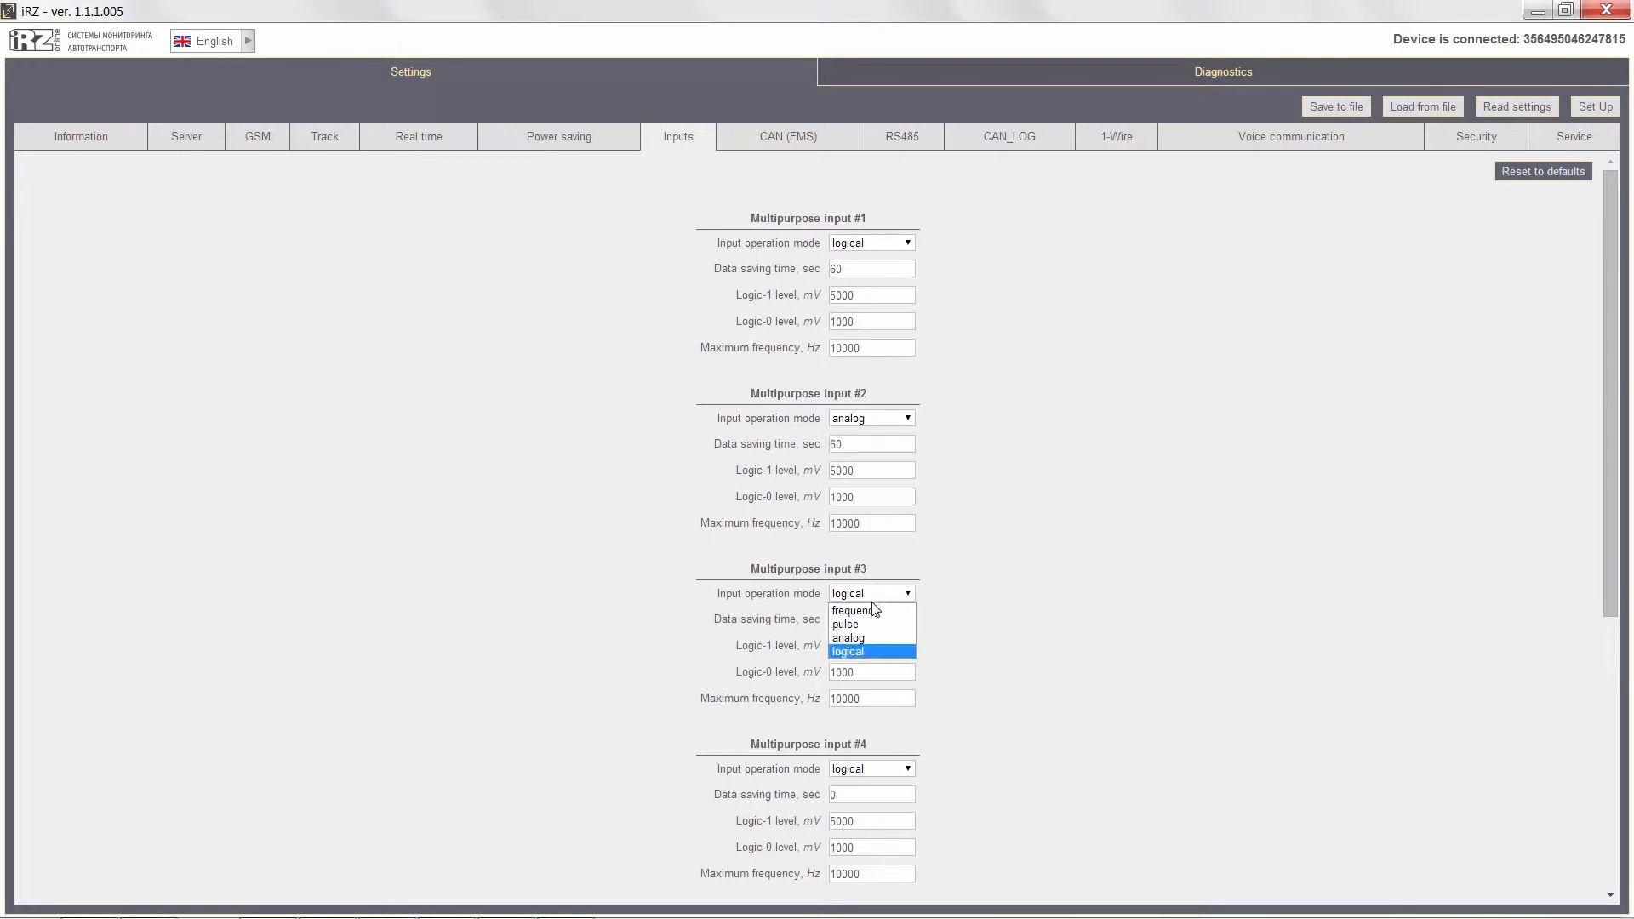
left_click(875, 617)
double_click(832, 619)
type("60")
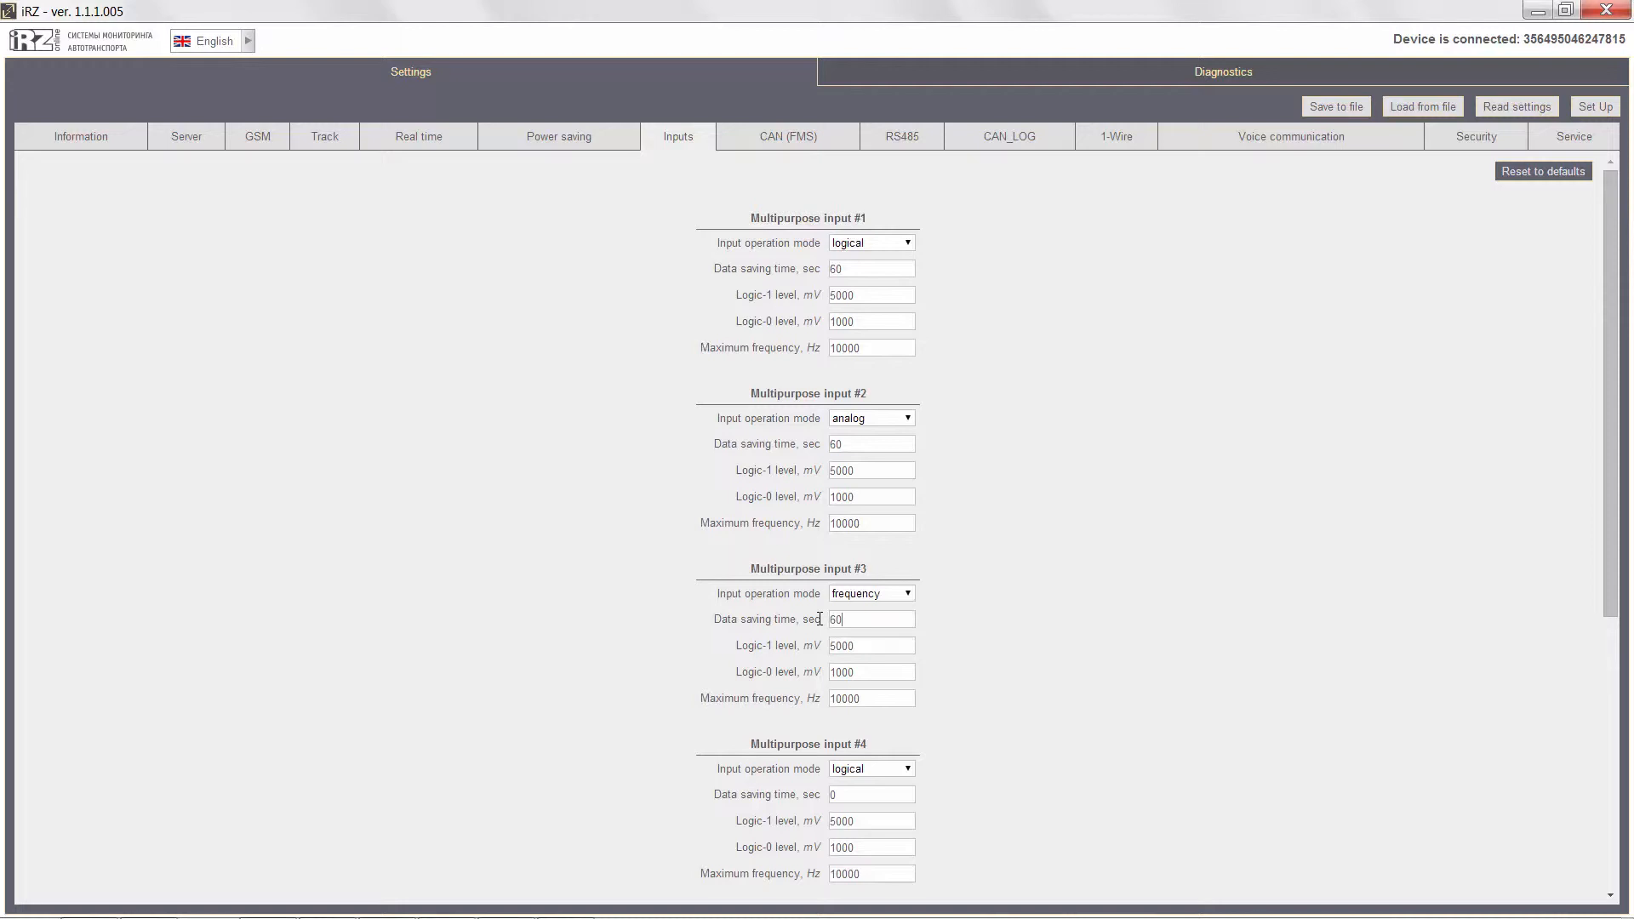
left_click(1590, 110)
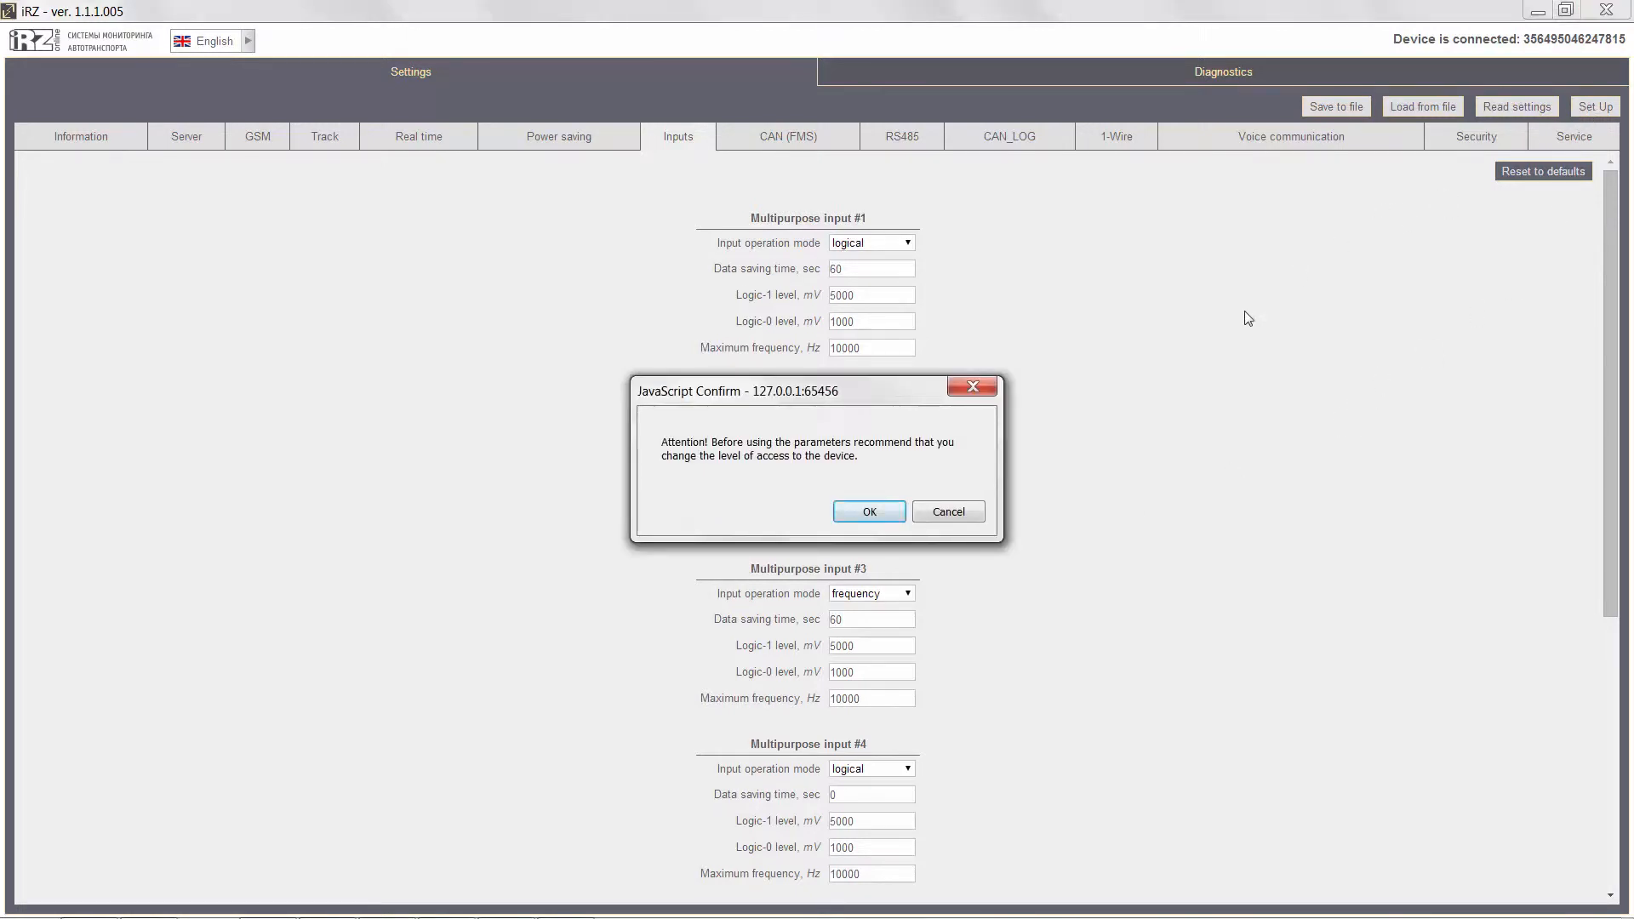
left_click(846, 516)
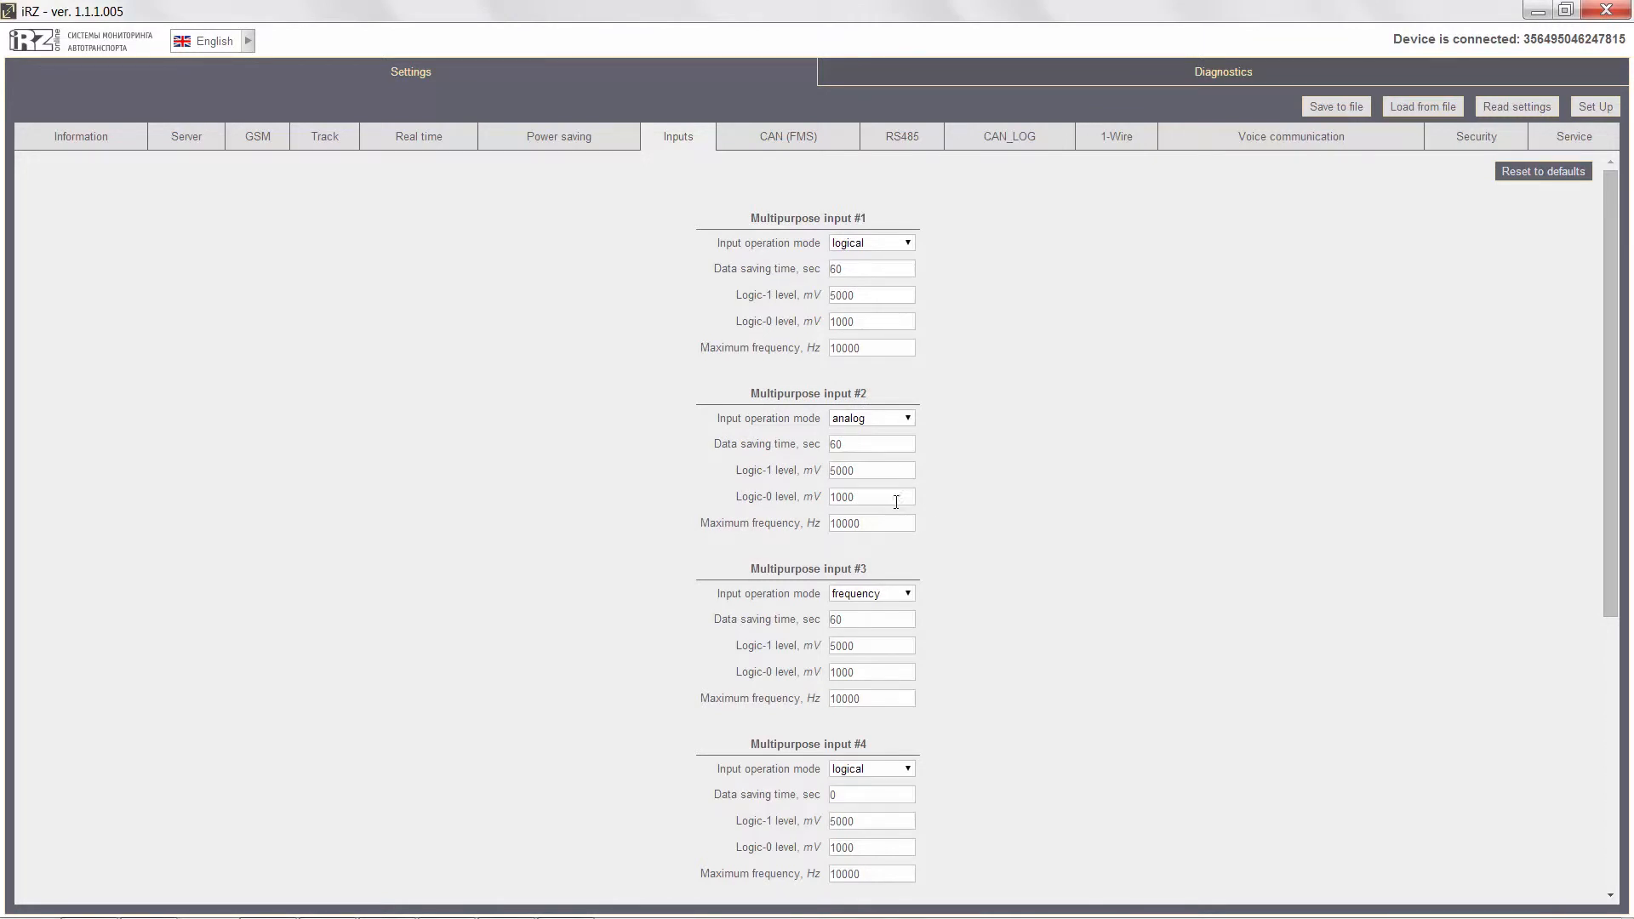
Review the CAN (FMS) settings, checking the options for the bus data rate and message format.
left_click(777, 143)
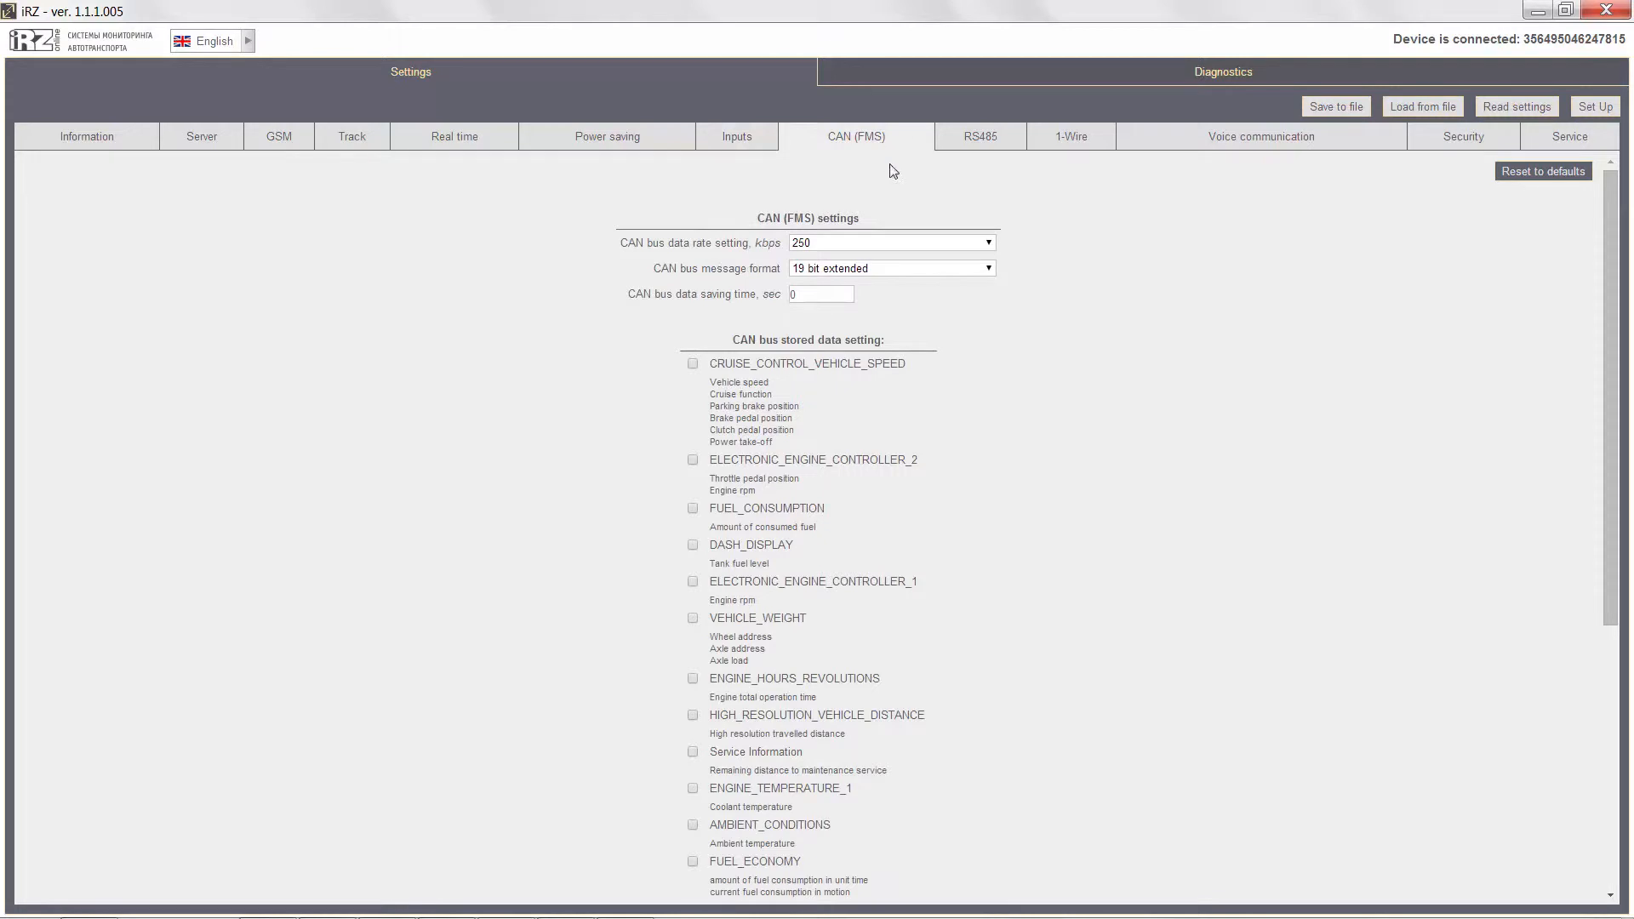
left_click(989, 243)
left_click(990, 244)
left_click(990, 270)
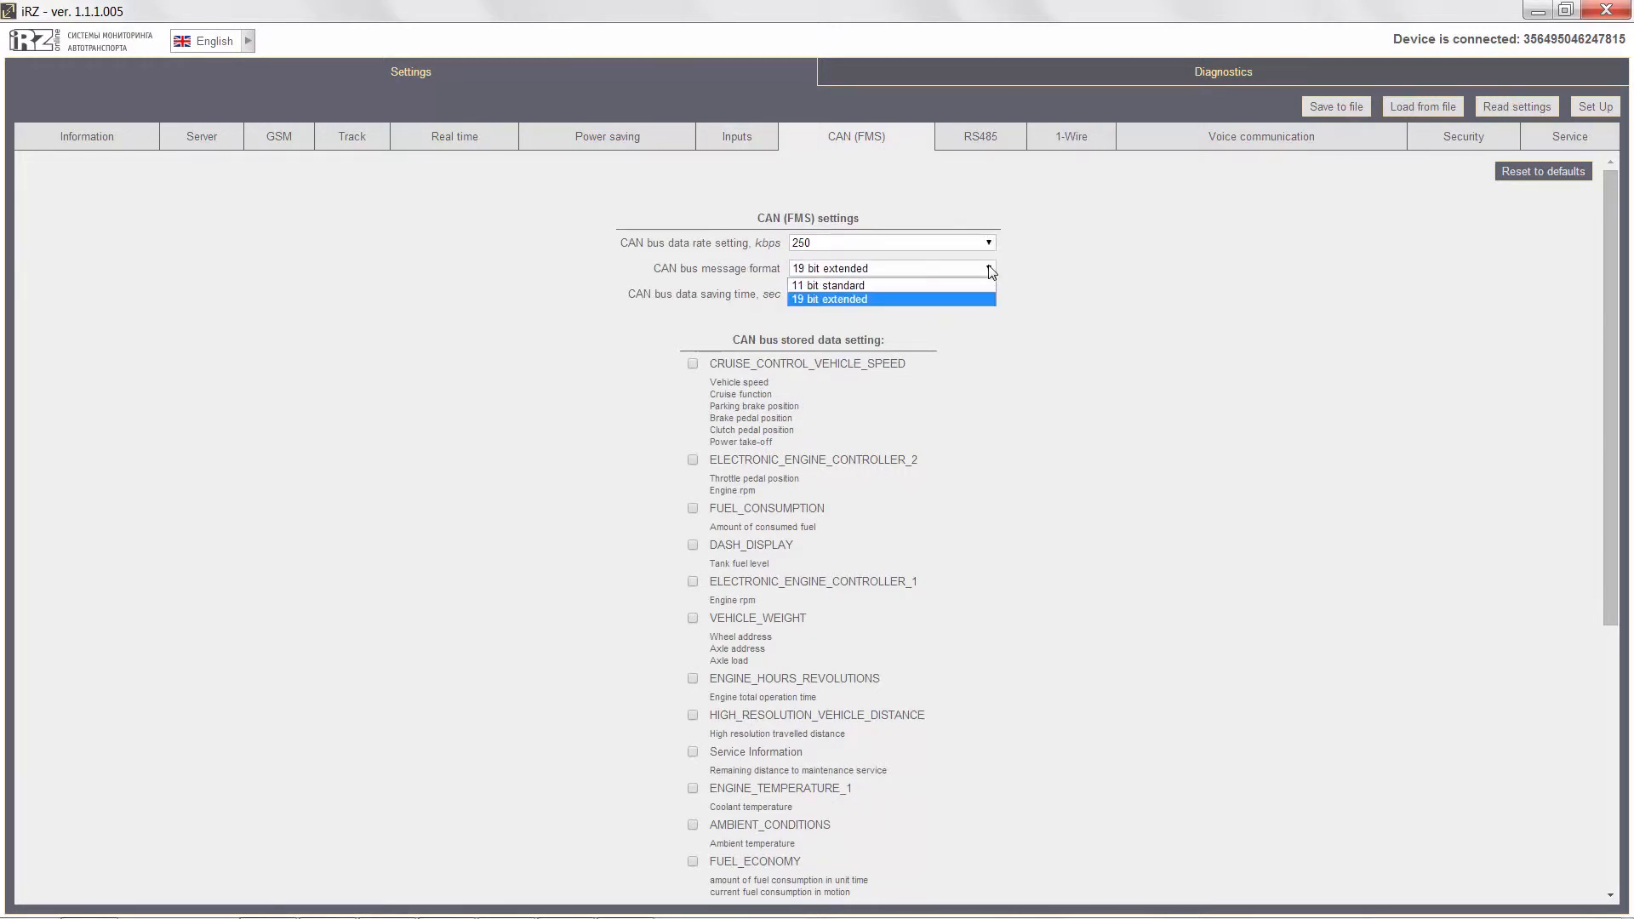
left_click(990, 270)
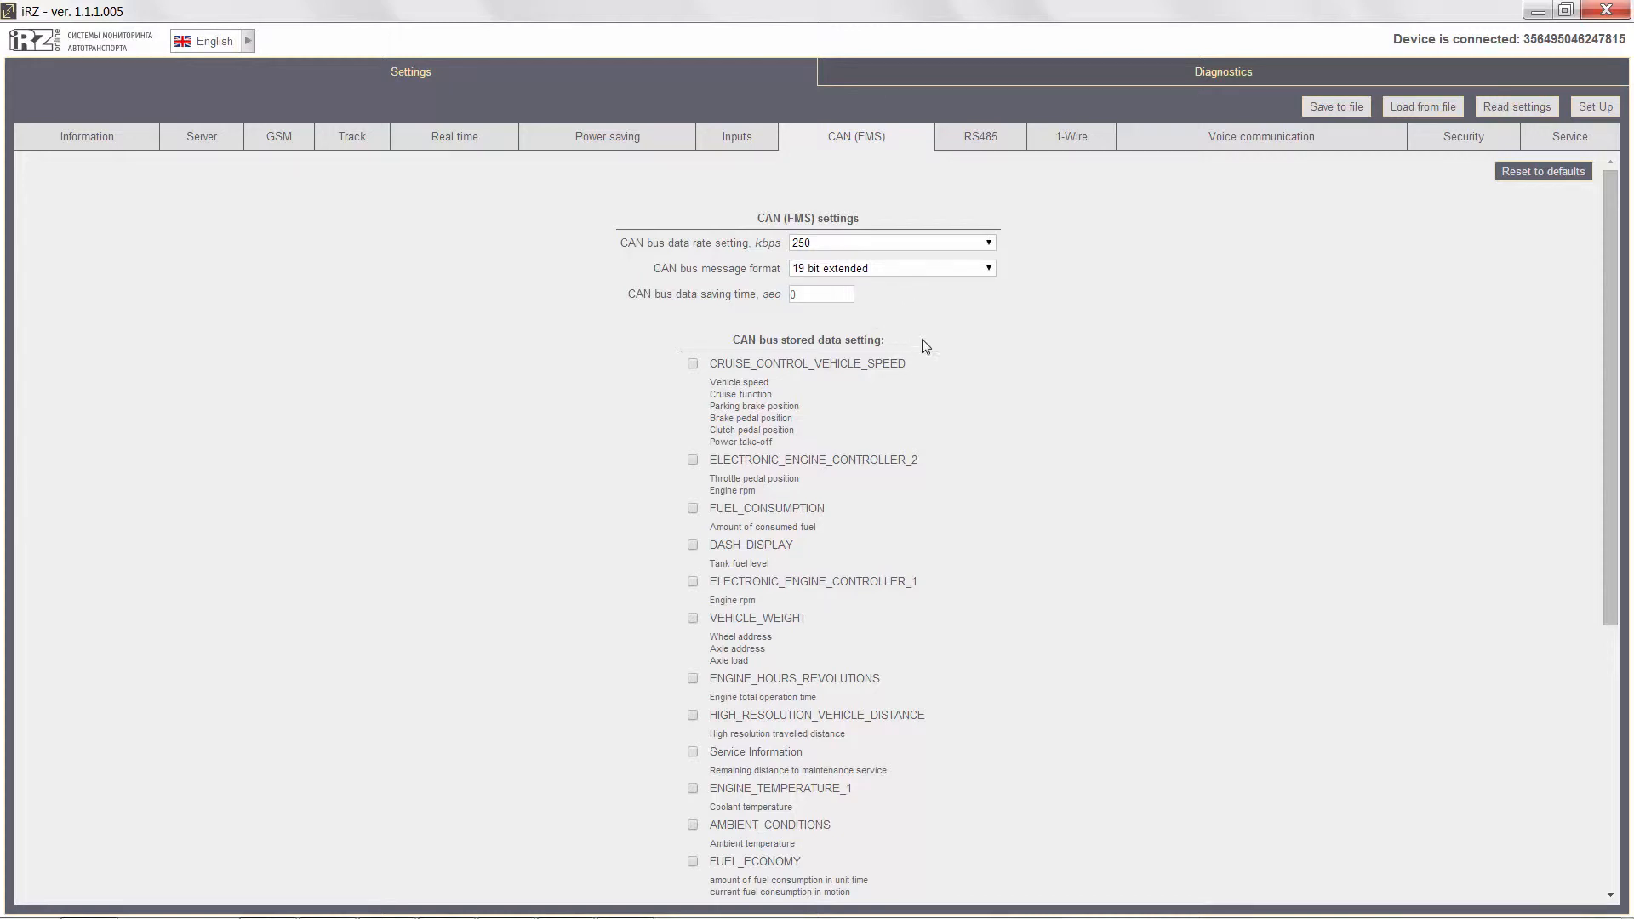
Try marking Cruise Control Vehicle Speed, Electronic Engine Controller 2, Air Supply Pressure and PTO Drive Engagement as stored CAN data, and reset to defaults.
scroll(1038, 433, "down", 5)
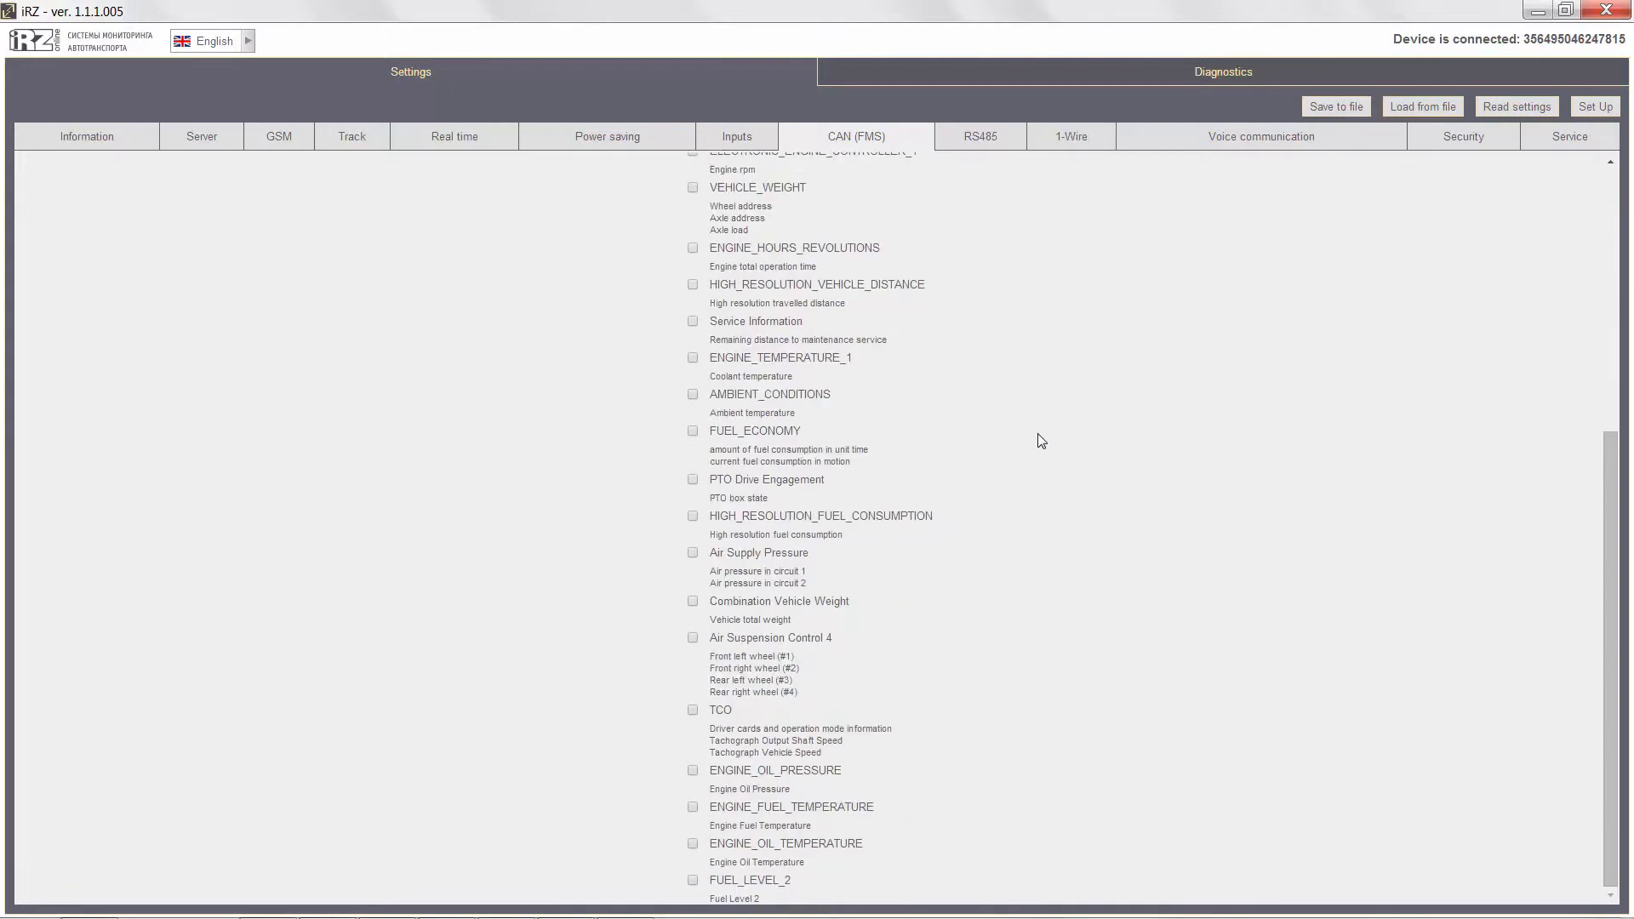
scroll(1041, 440, "up", 5)
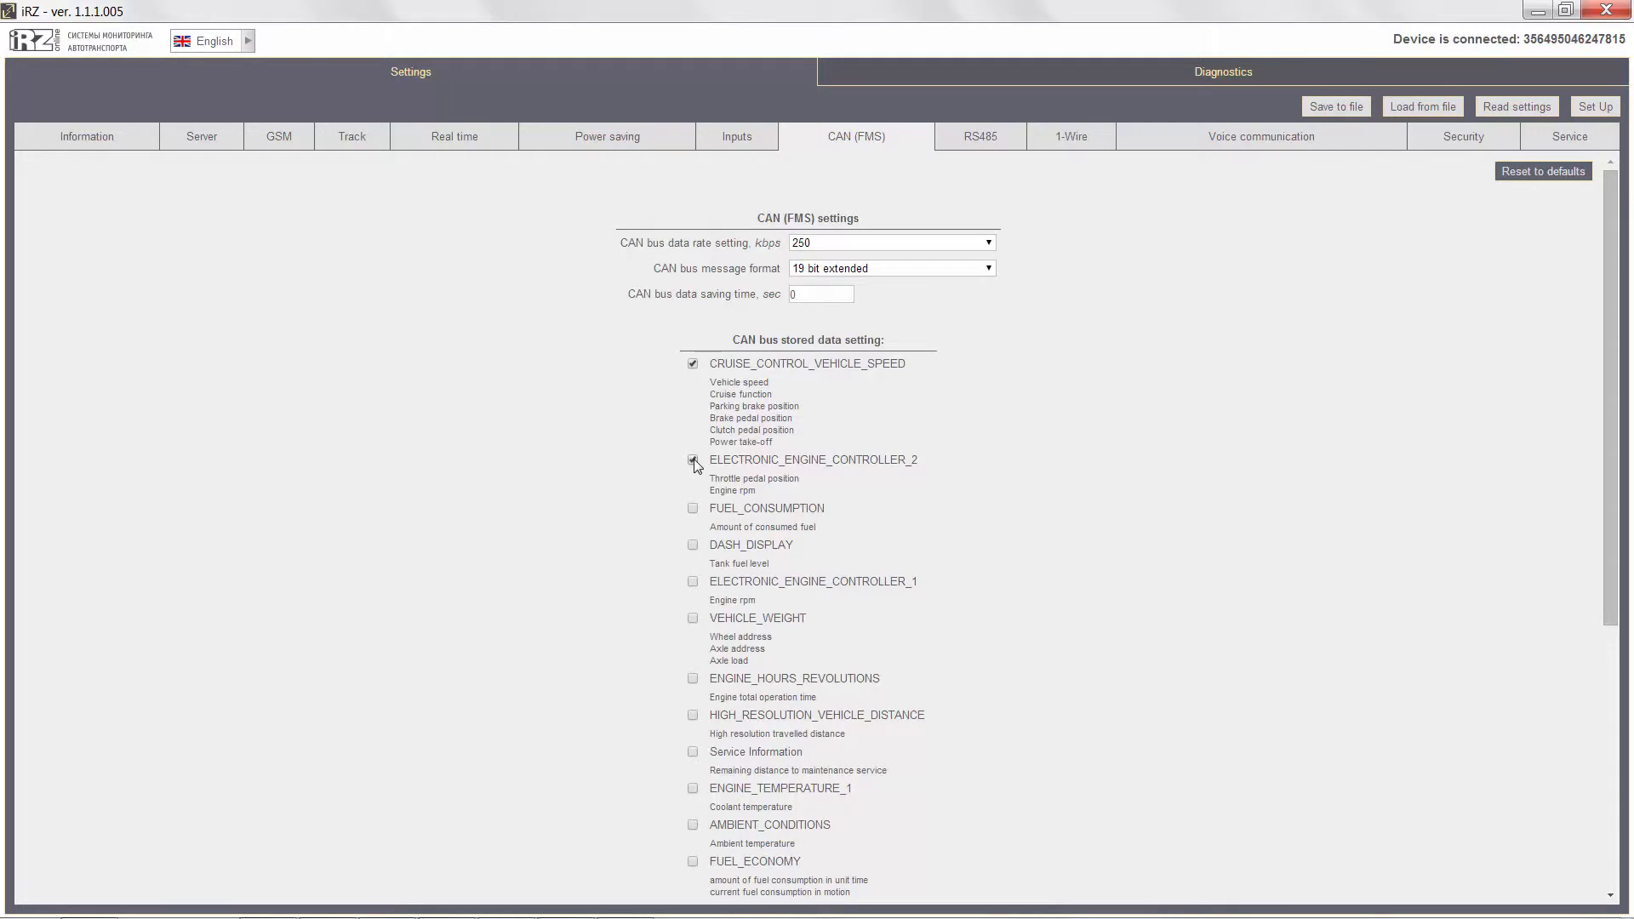
scroll(694, 460, "down", 4)
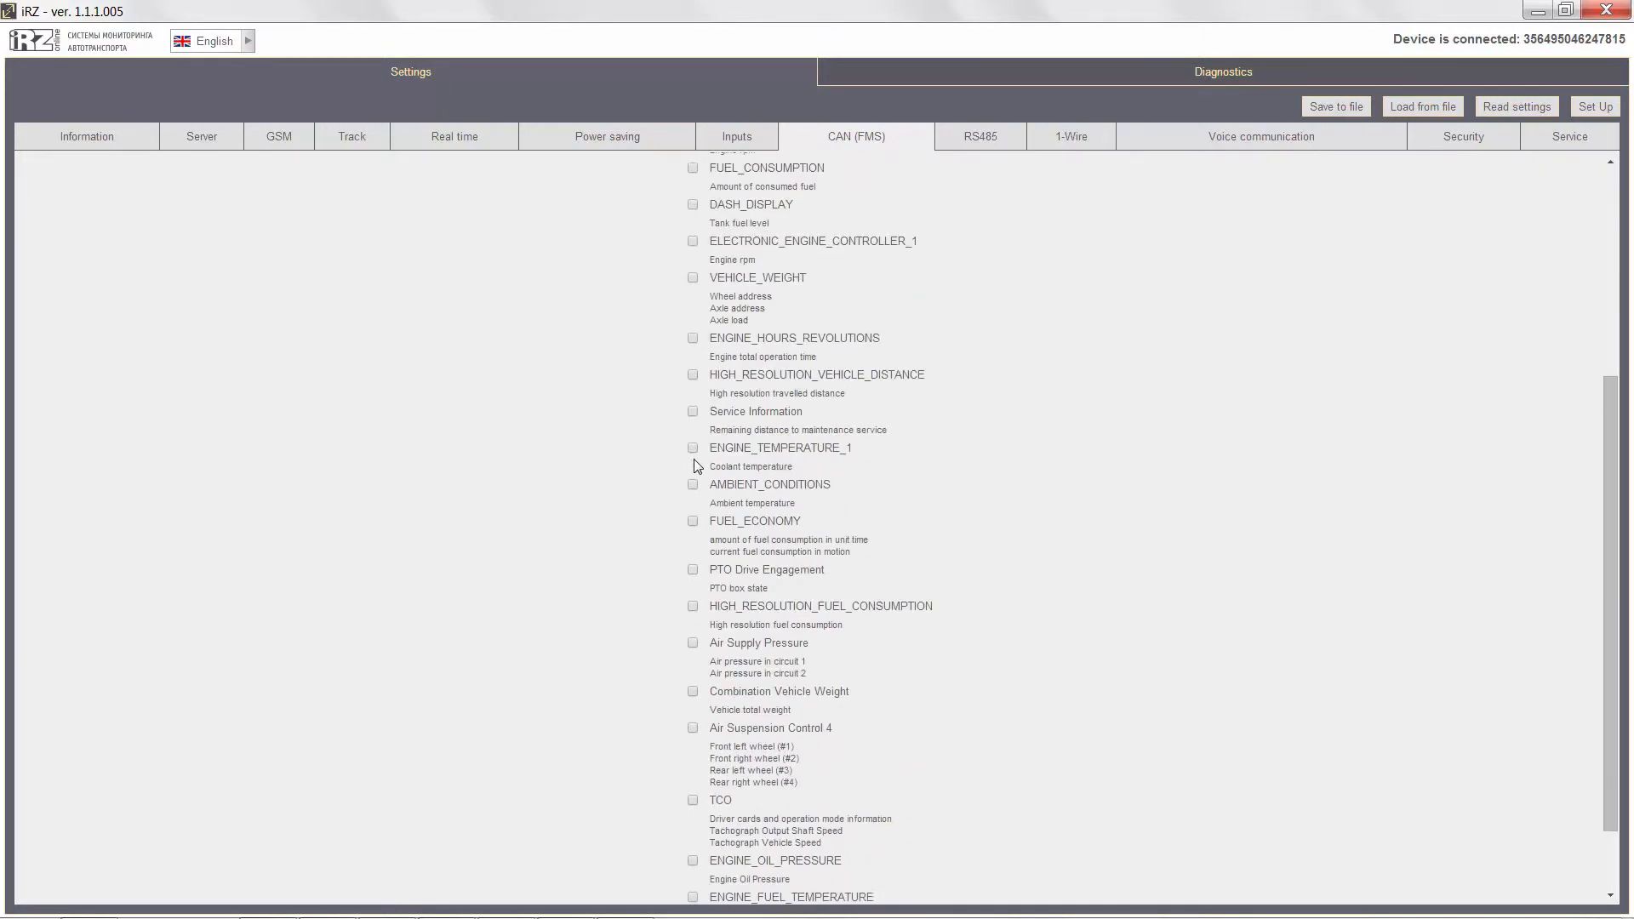
left_click(693, 643)
left_click(693, 569)
scroll(959, 478, "up", 4)
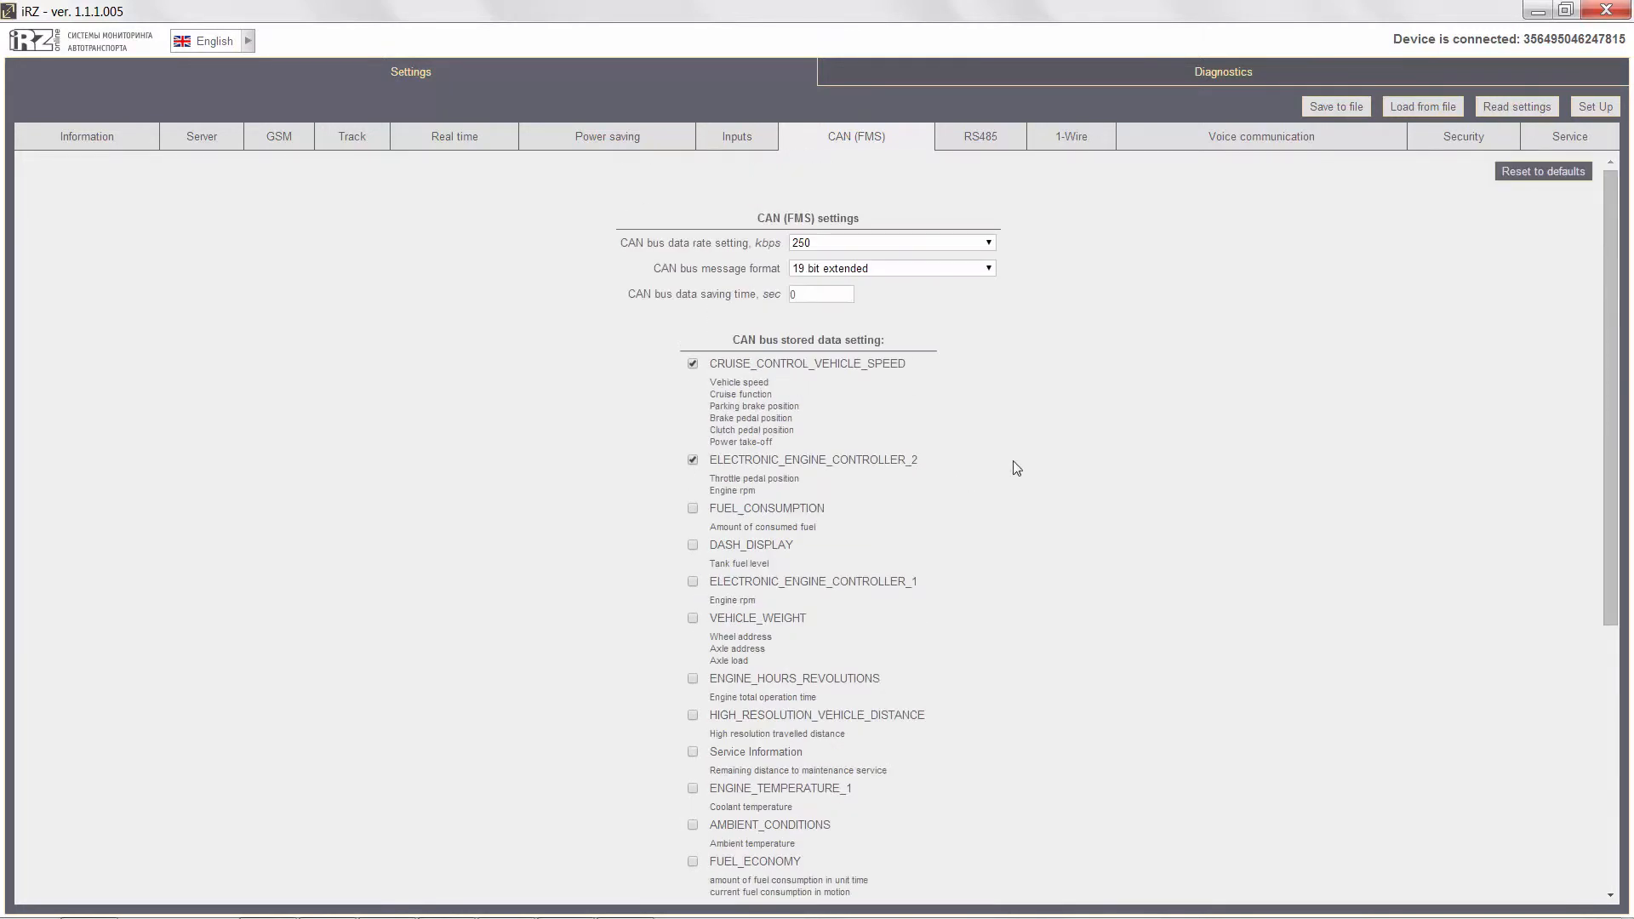
left_click(1529, 173)
Review the RS485 settings, checking the operating mode options for interface #1.
left_click(997, 145)
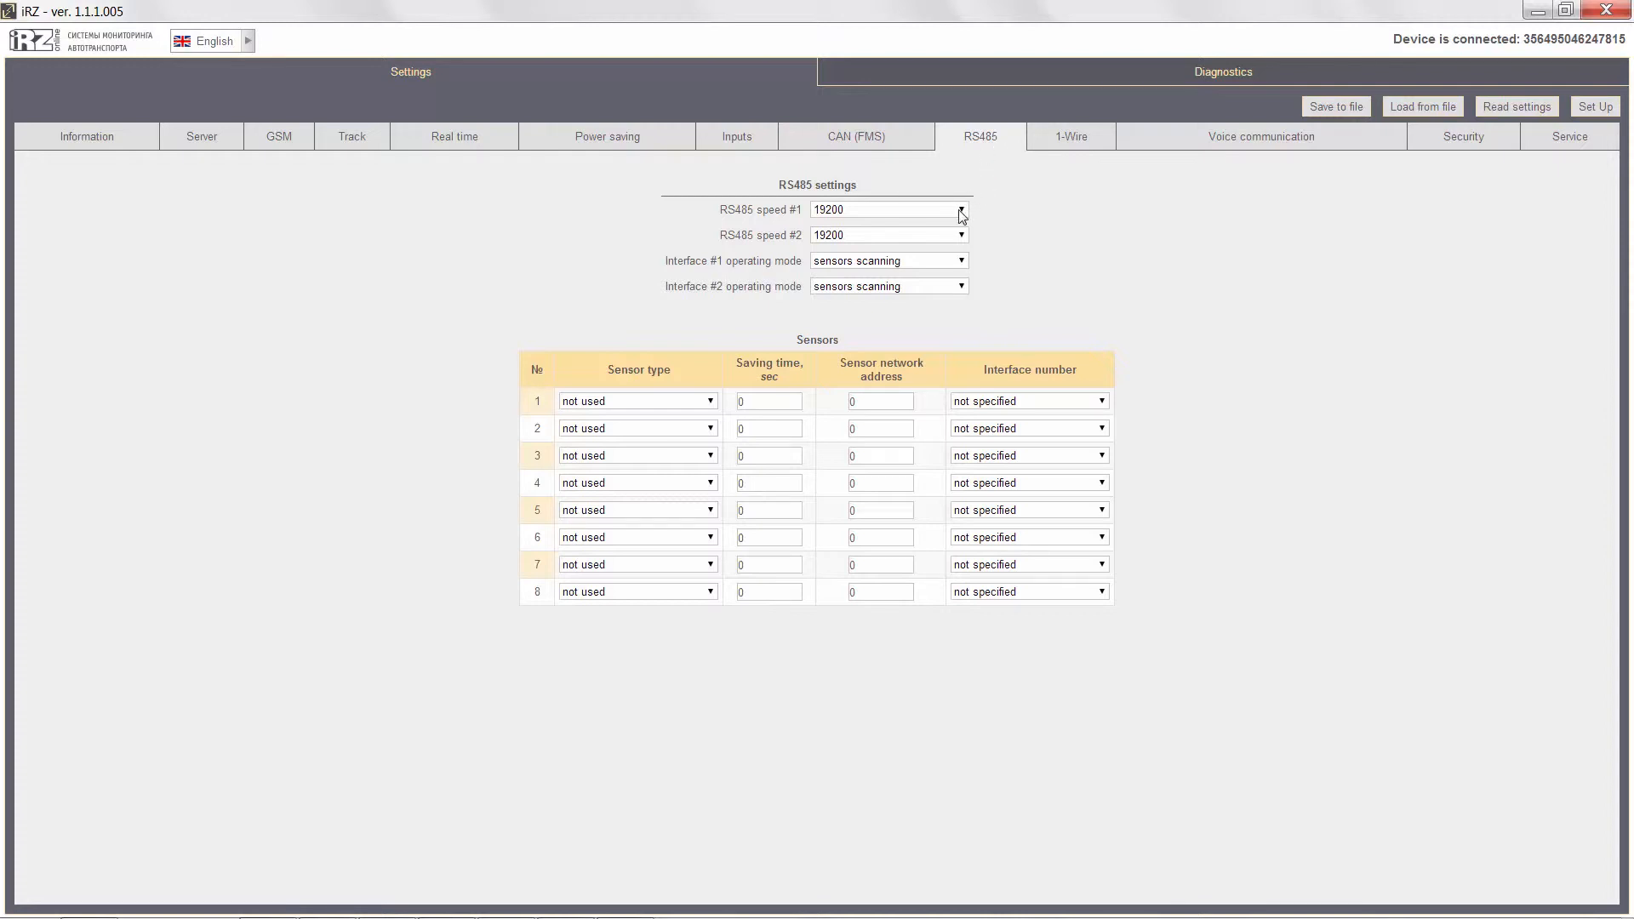
left_click(961, 262)
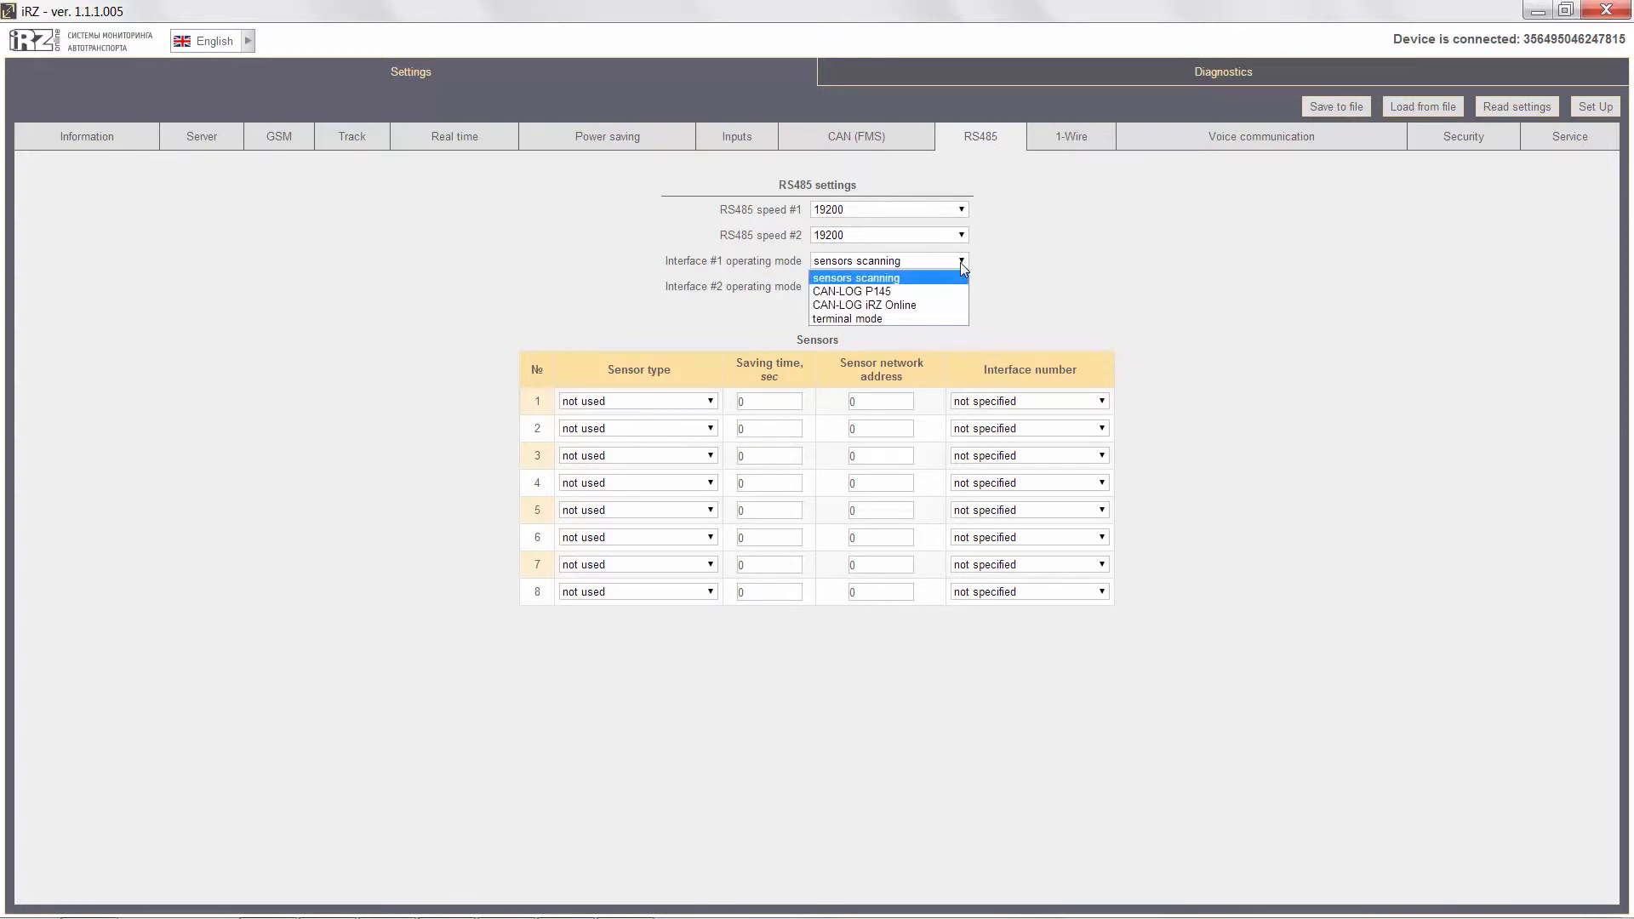
left_click(962, 264)
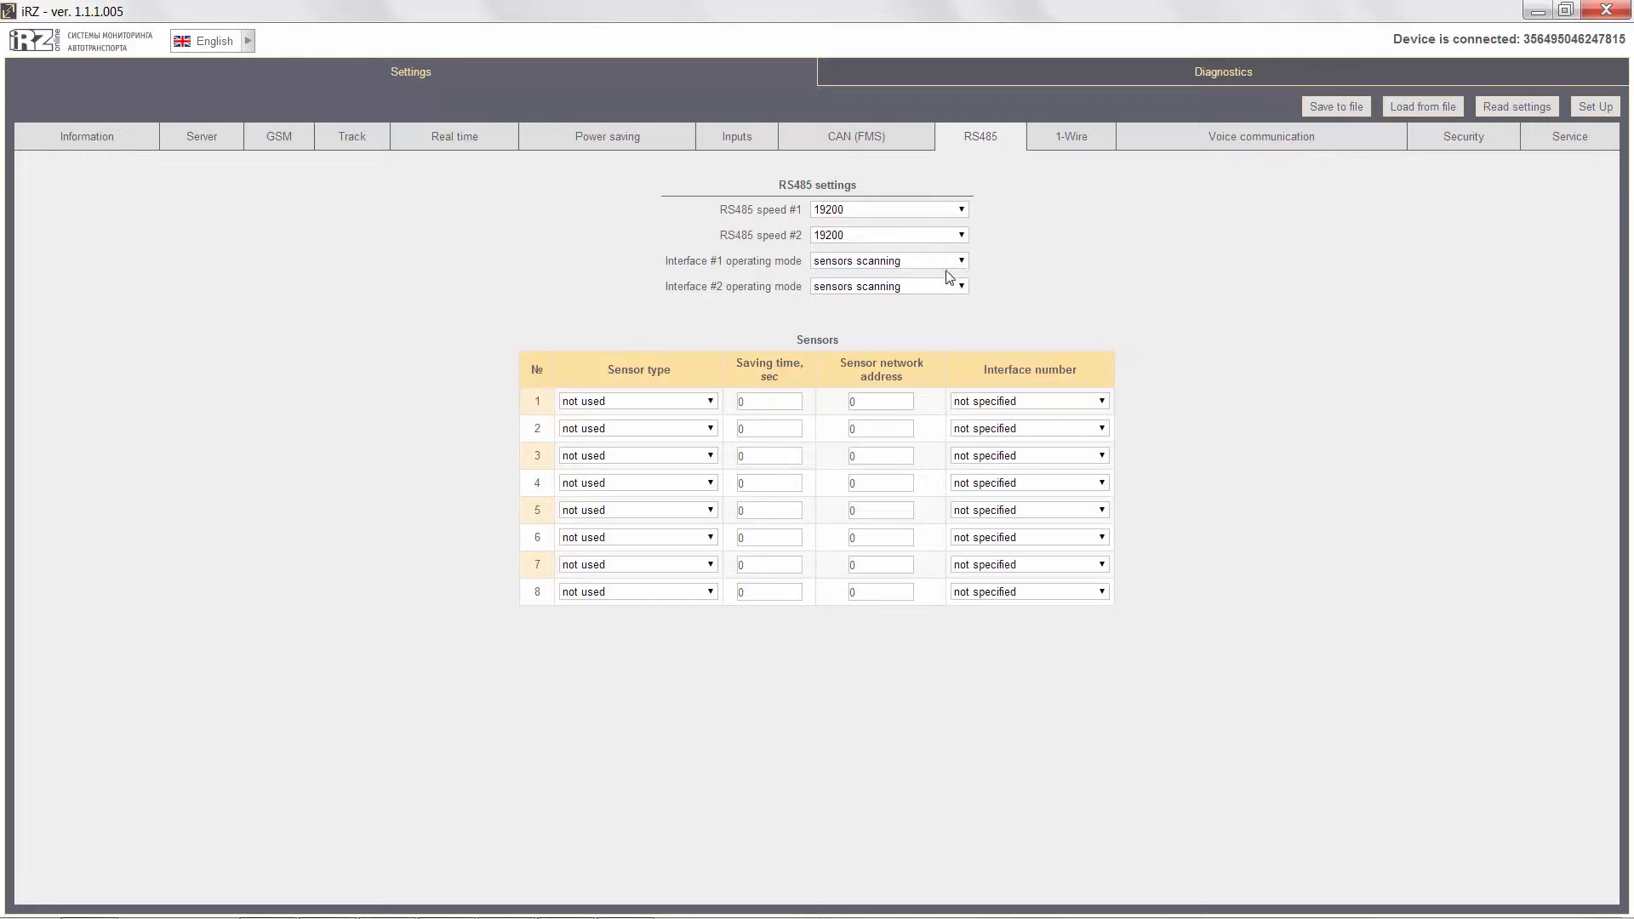
Configure RS485 sensor 1 as LLS with 60 sec saving time, network address 1 and interface 1, and apply the settings to the device.
left_click(707, 403)
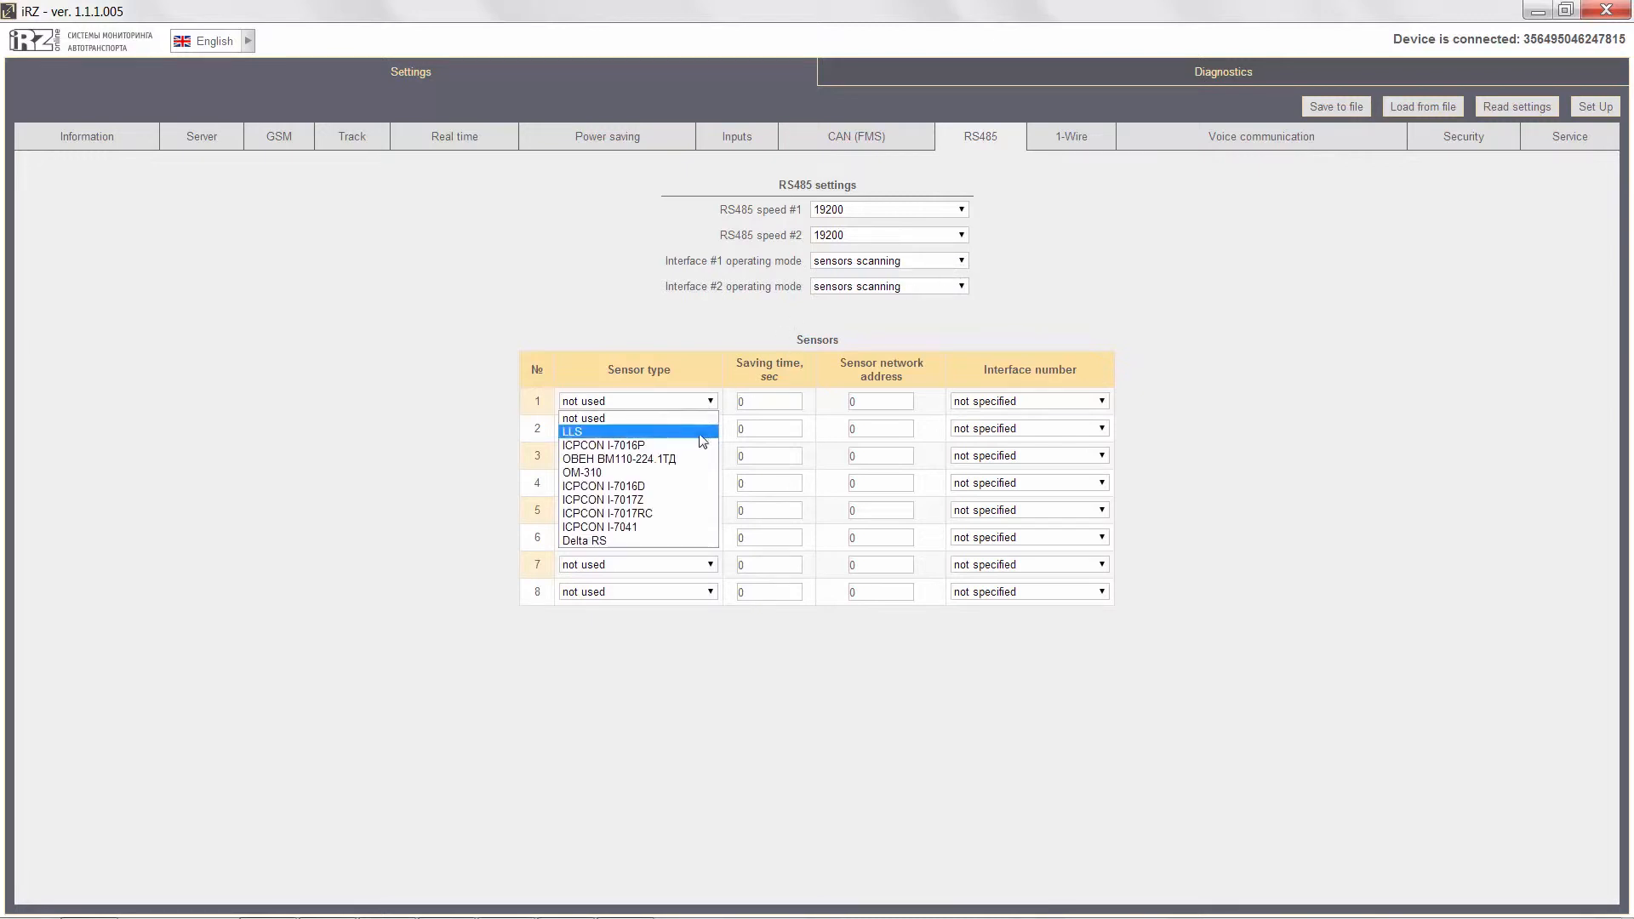
left_click(703, 431)
double_click(738, 403)
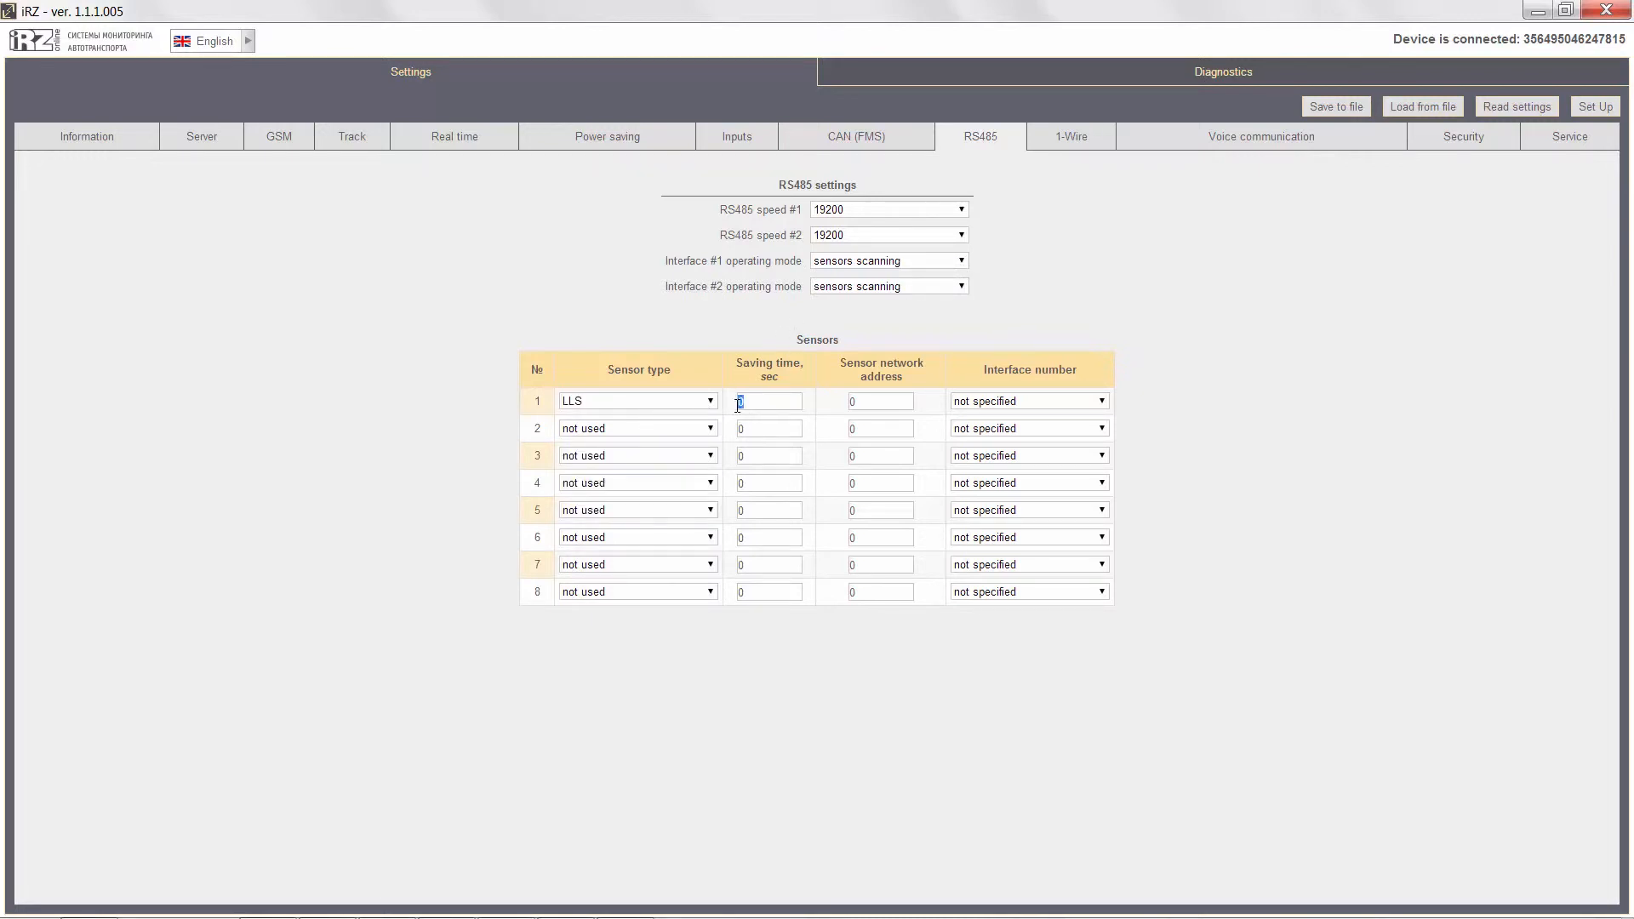
type("60")
double_click(851, 402)
type("1")
left_click(1022, 403)
left_click(1010, 431)
left_click(1588, 109)
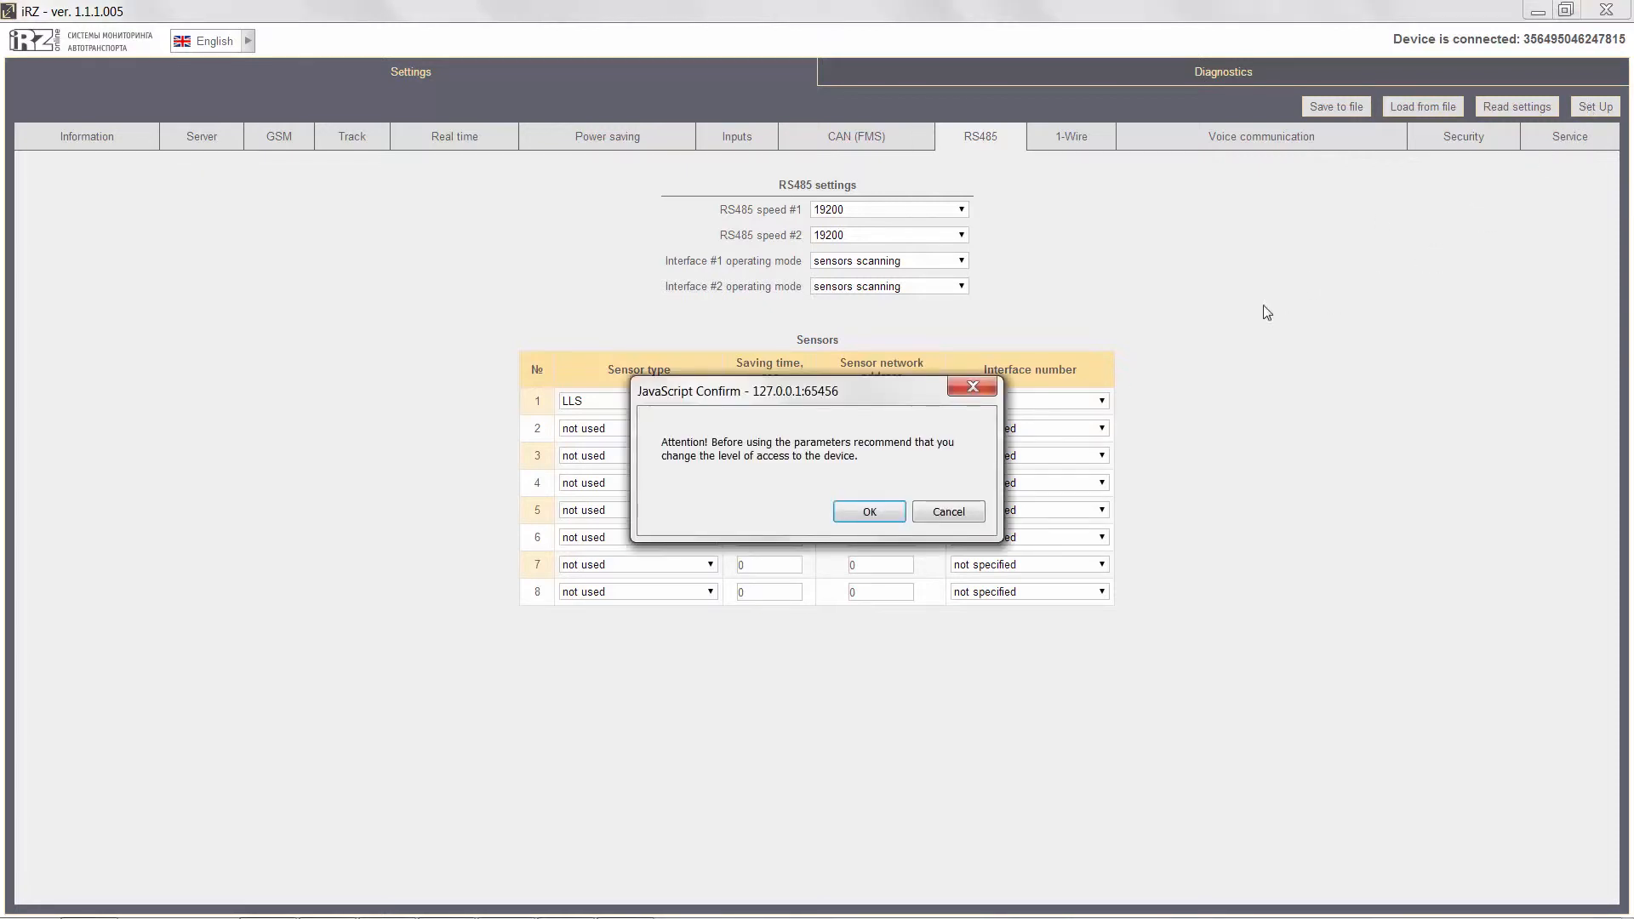
left_click(898, 510)
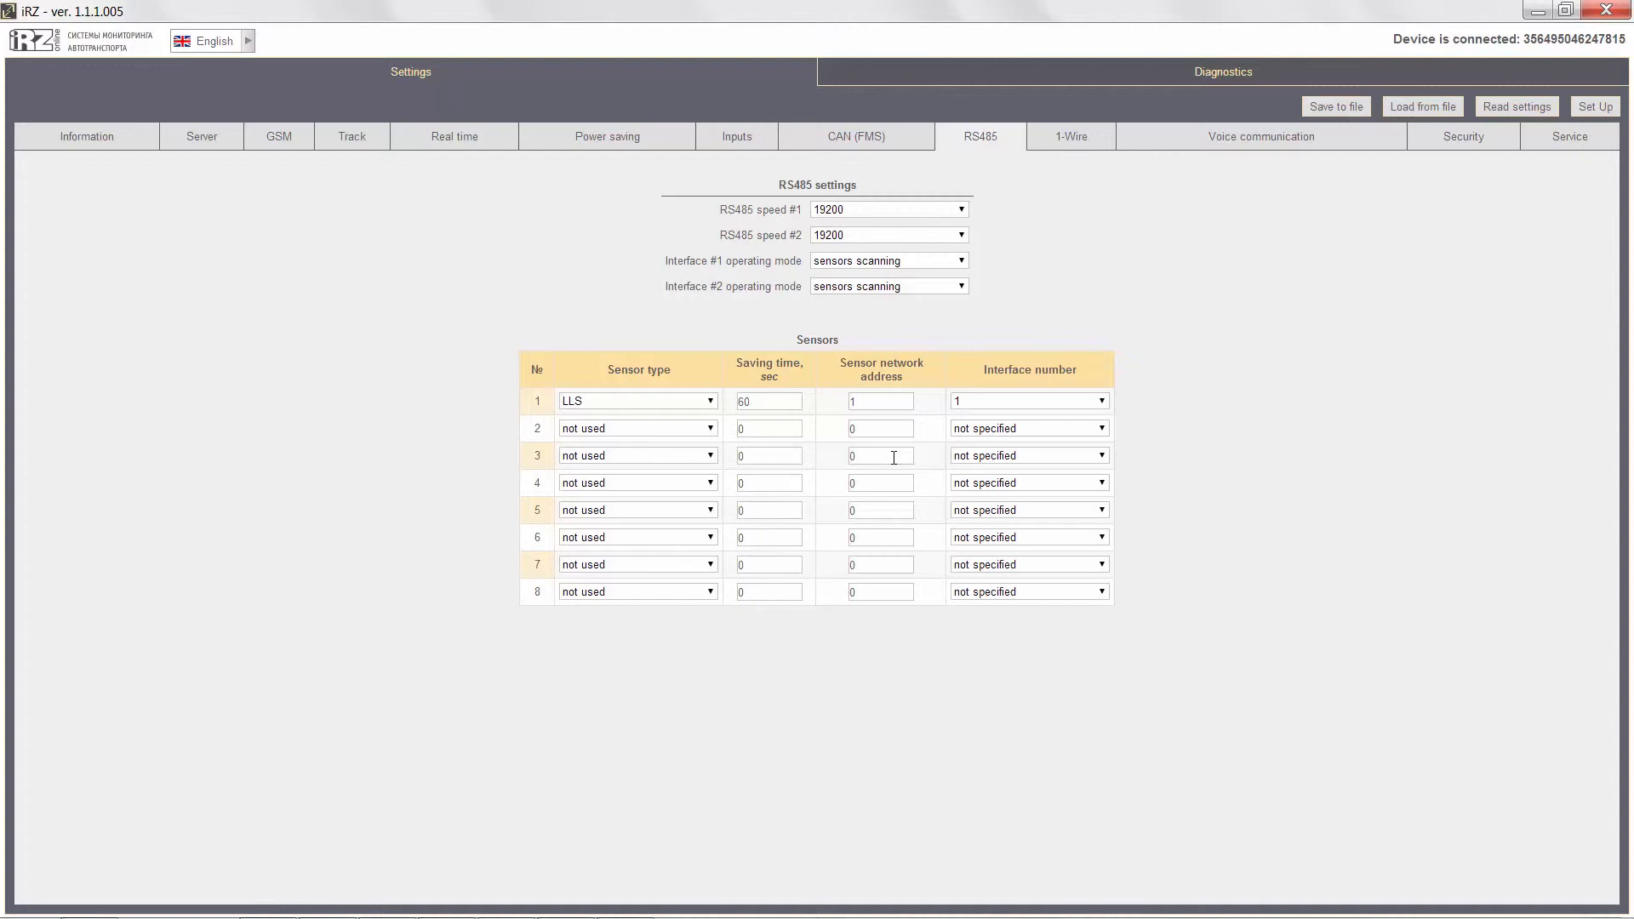
Set RS485 speed #2 to 9600 and interface #2 to CAN-LOG P145 mode, and apply the settings to the device.
left_click(959, 238)
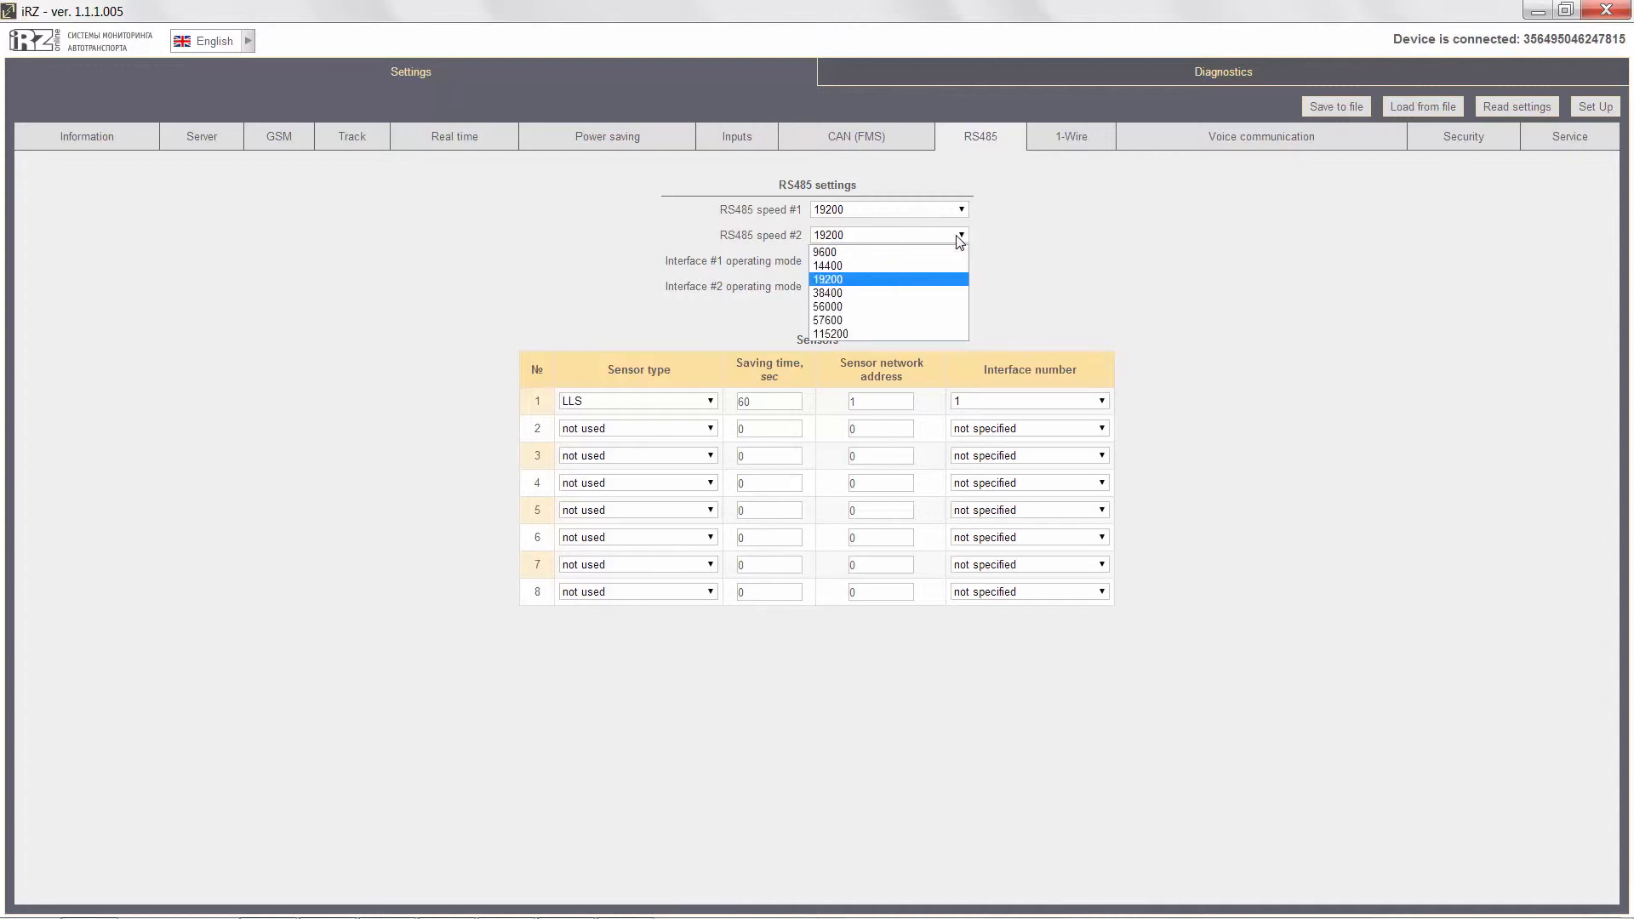
left_click(951, 253)
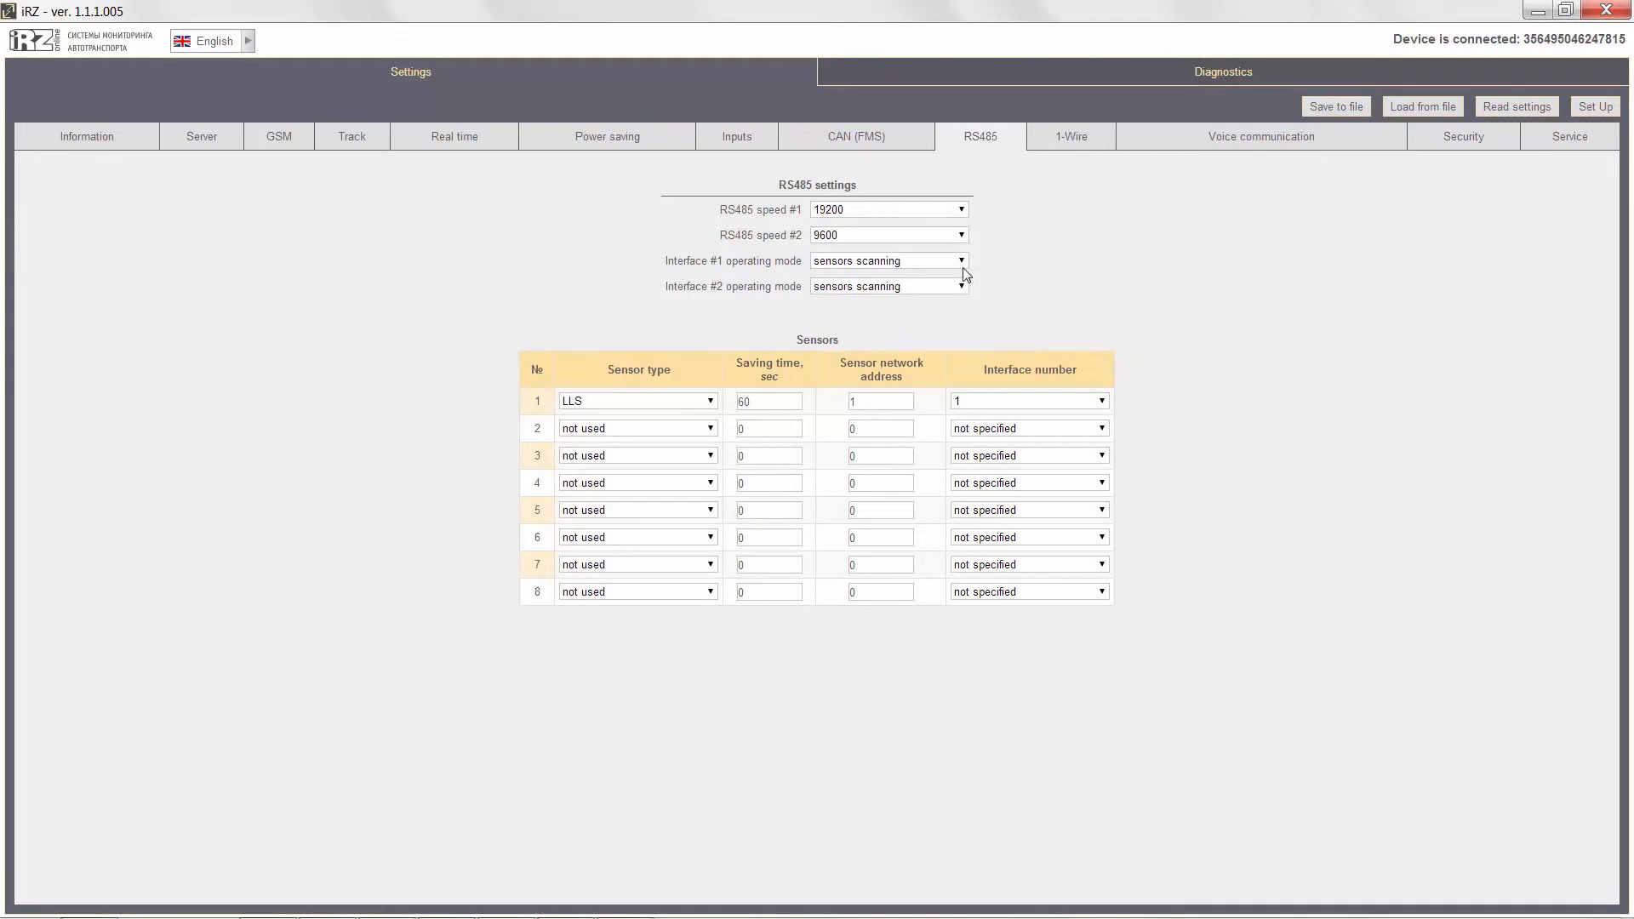
left_click(962, 287)
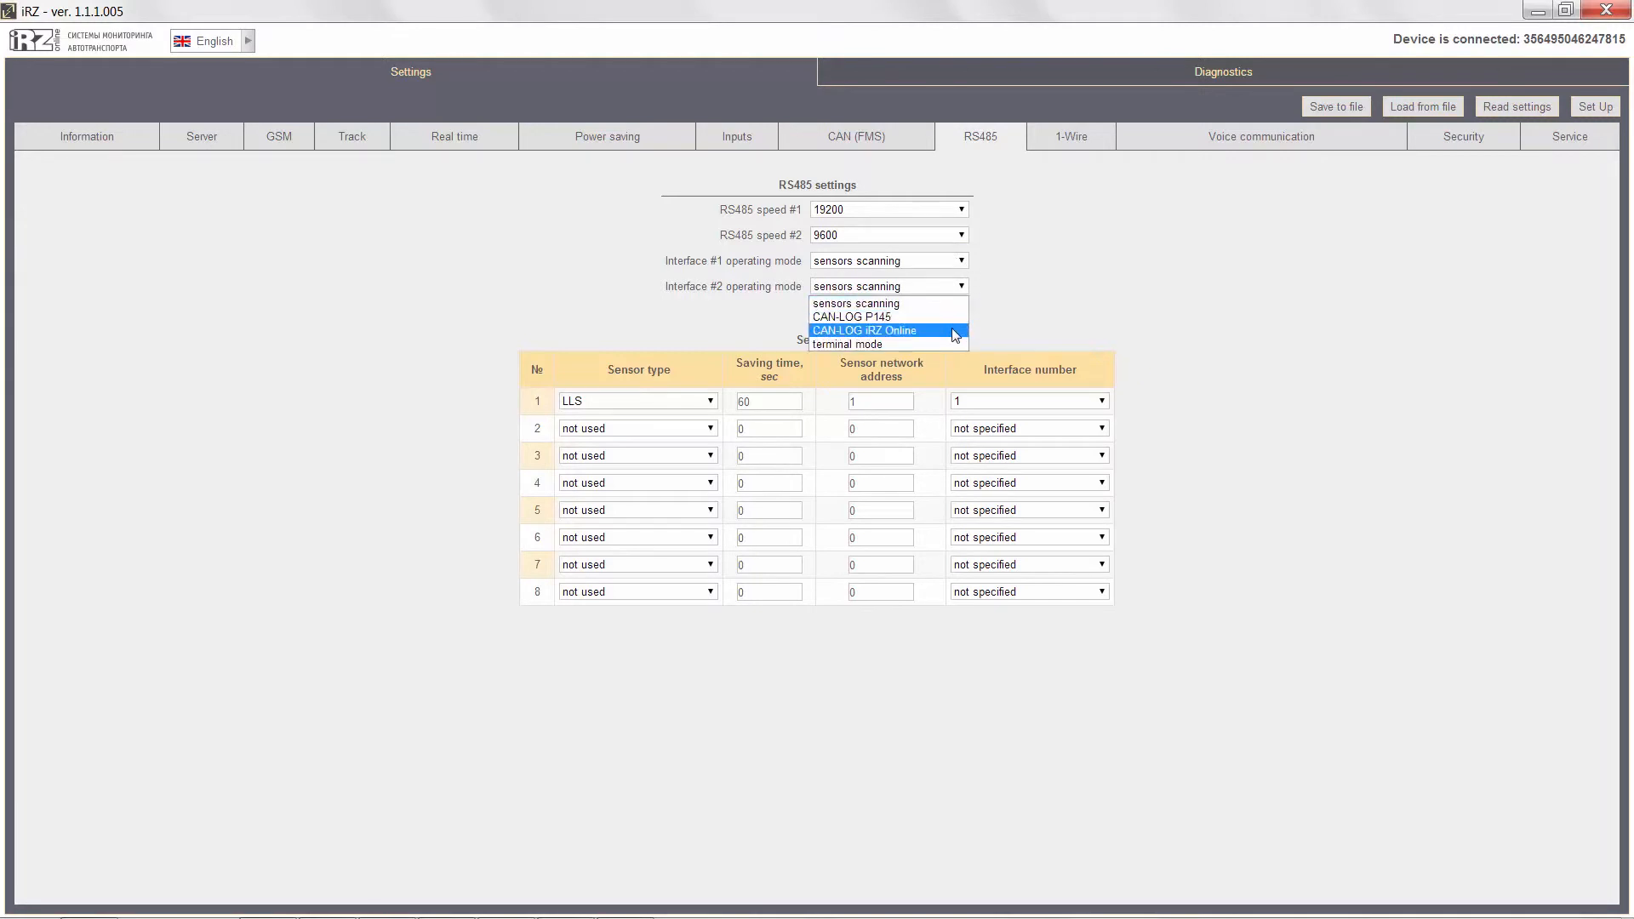
left_click(950, 317)
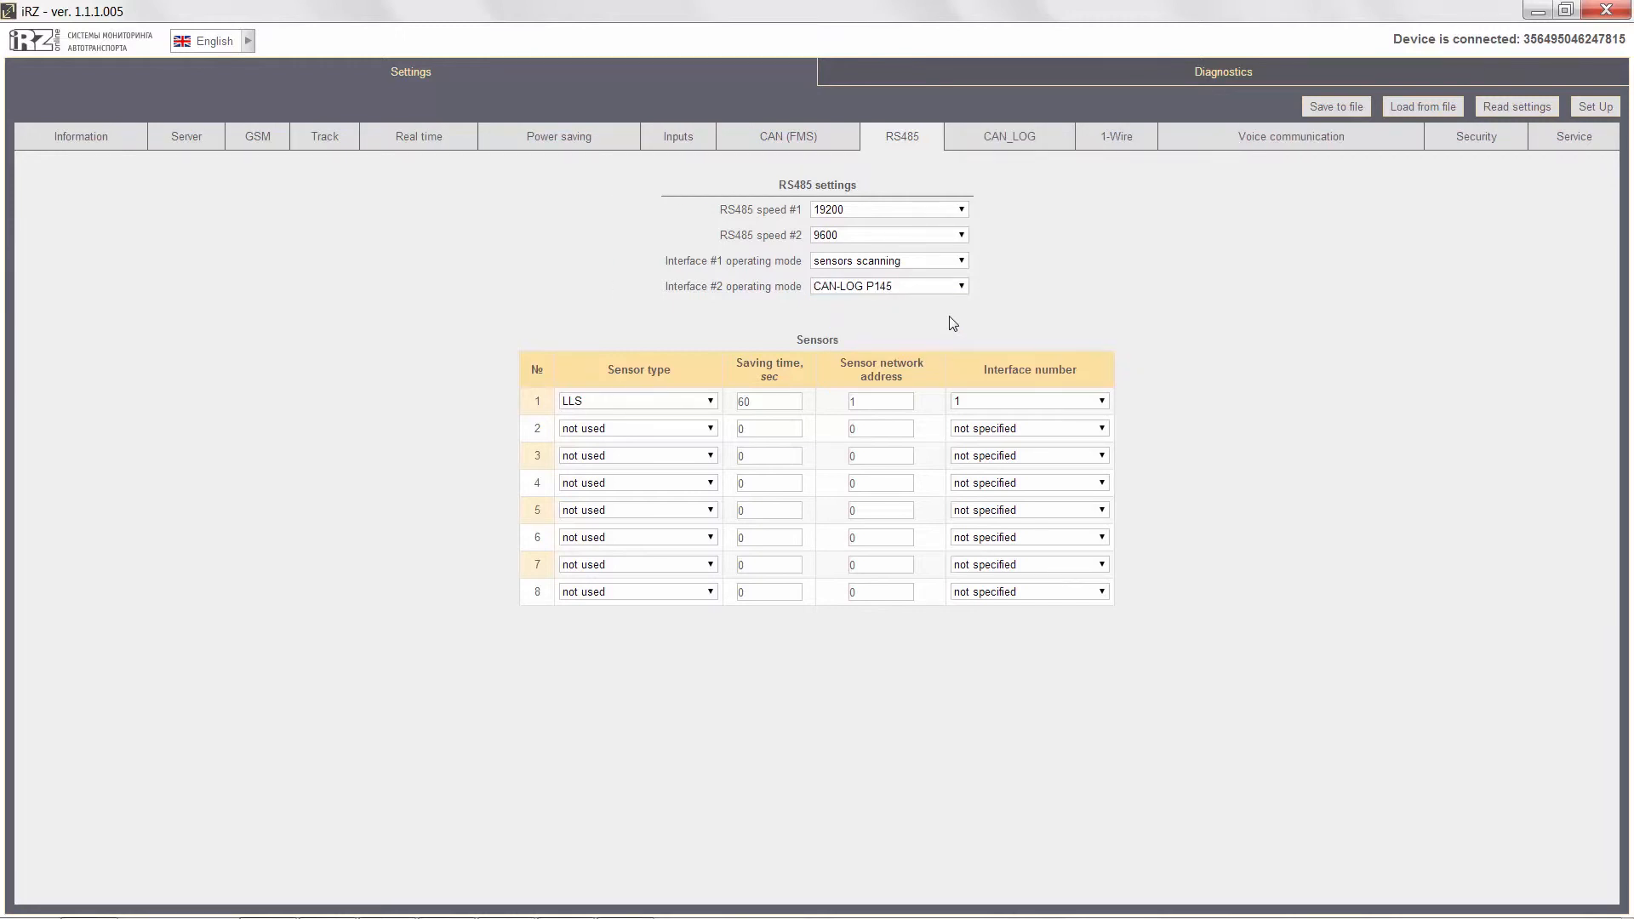
left_click(1577, 111)
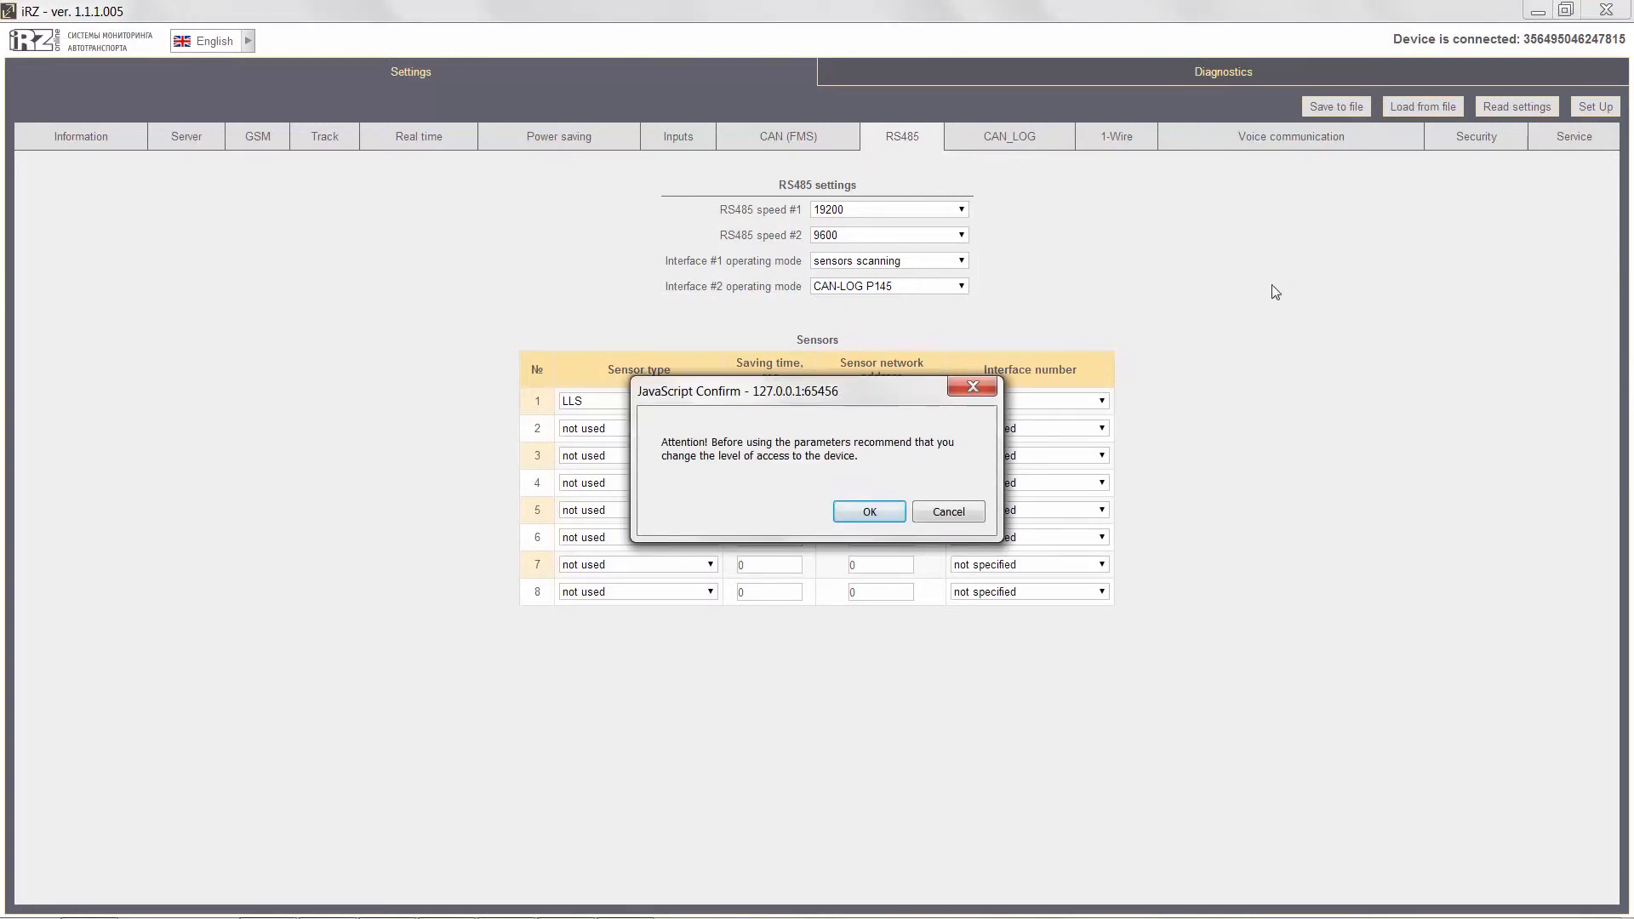
left_click(887, 511)
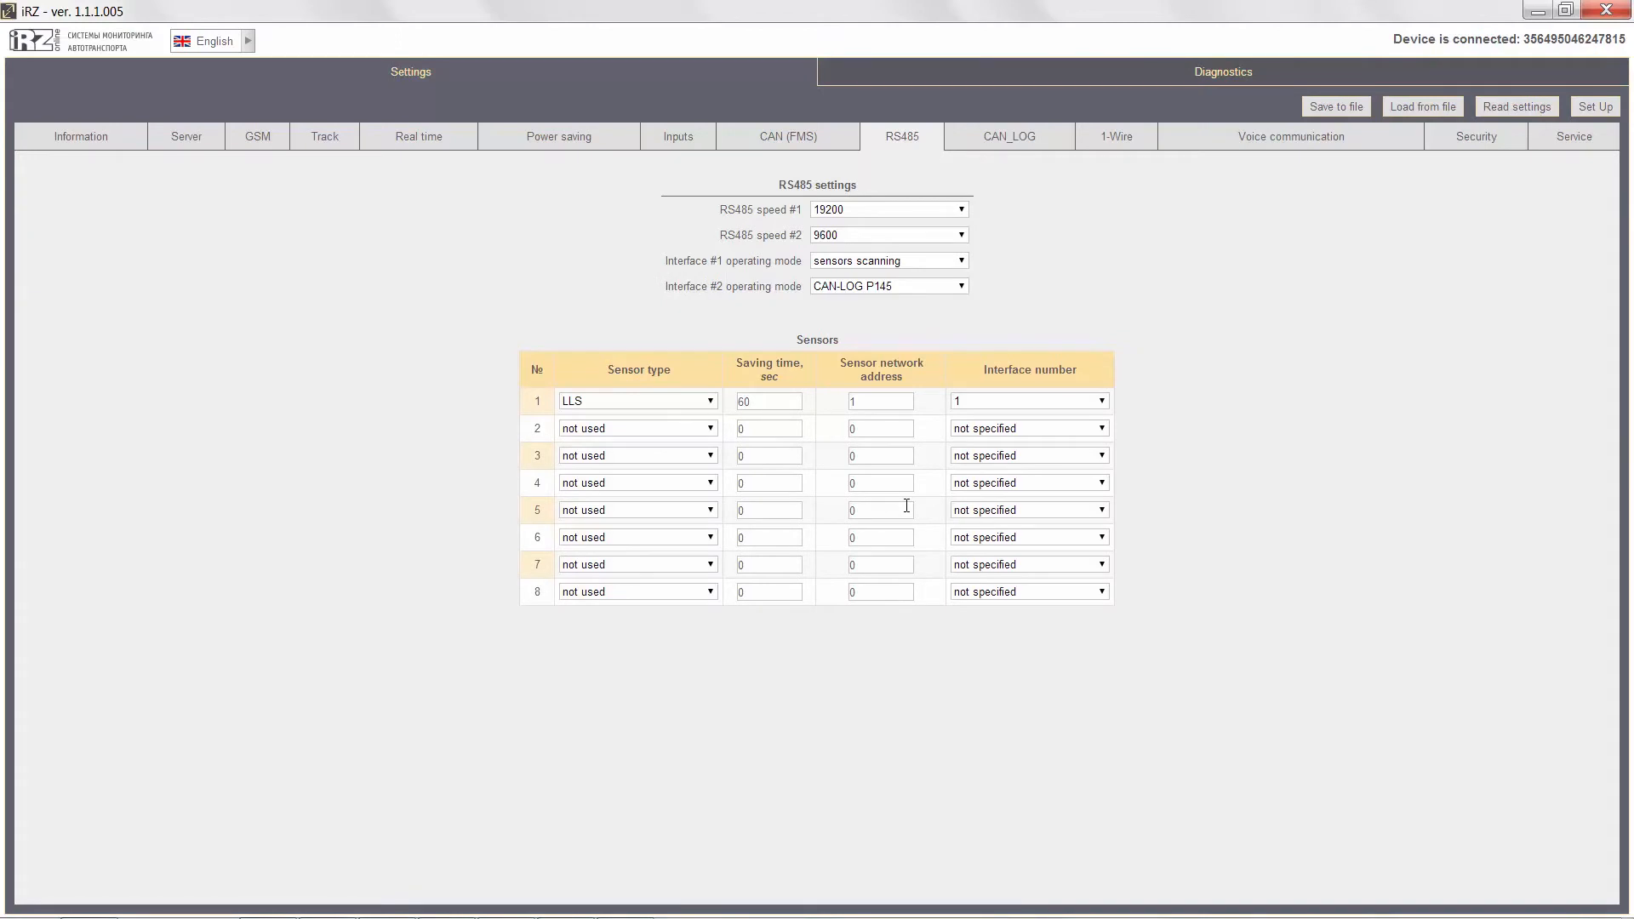
Try marking vehicle total mileage, tank fuel level and total fuel consumption as stored CAN_LOG data.
left_click(994, 142)
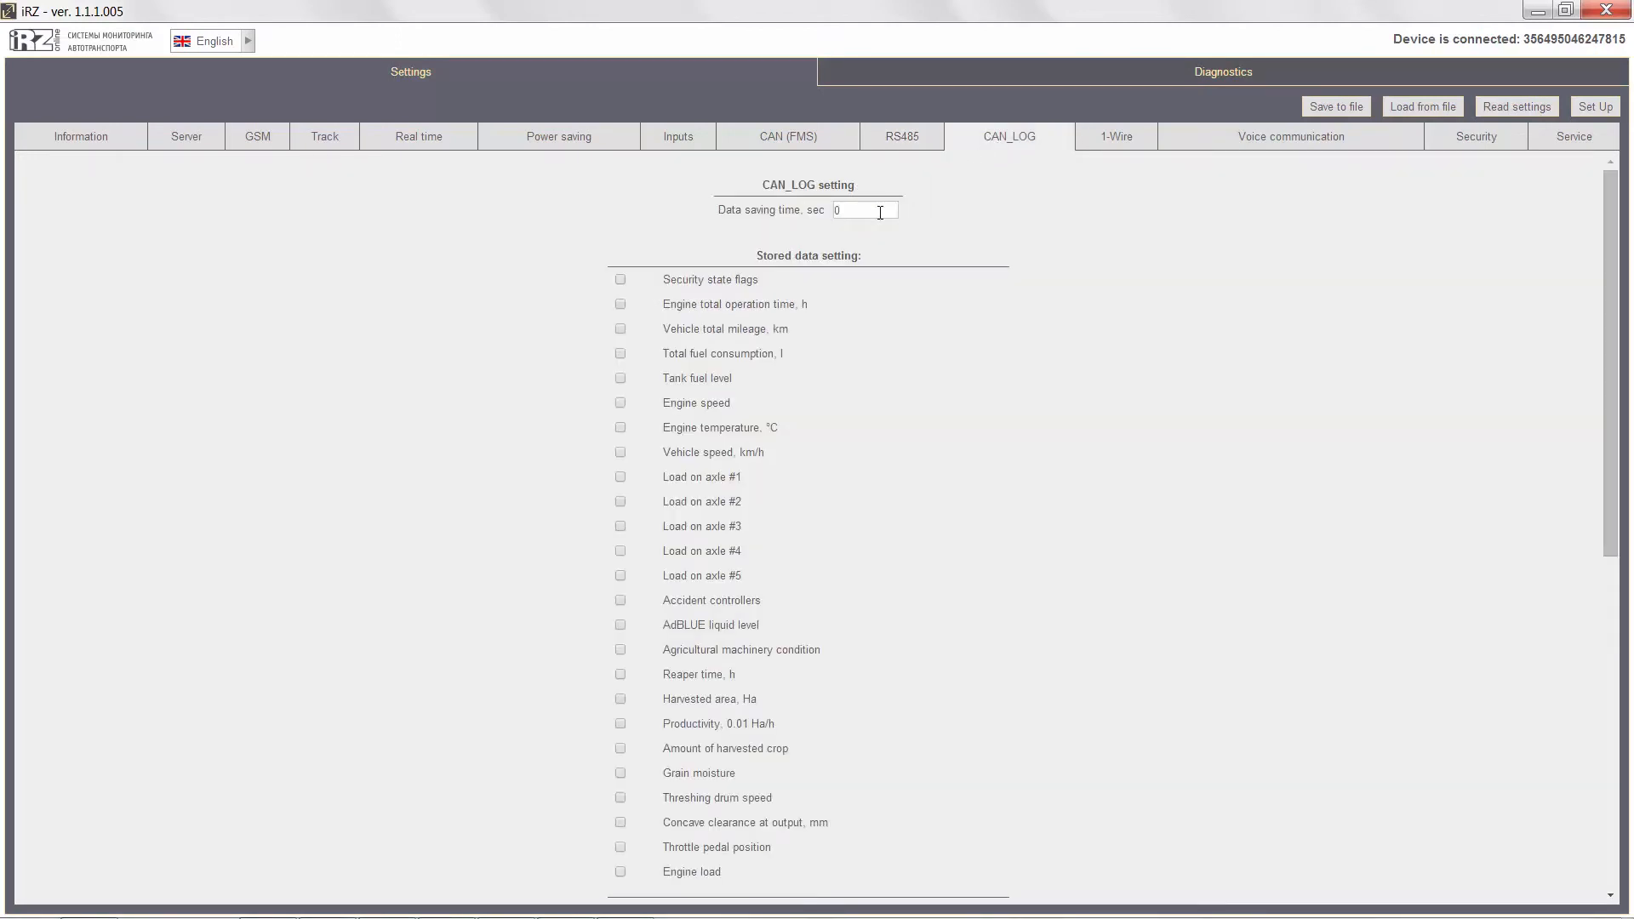
left_click(619, 330)
left_click(620, 378)
left_click(619, 353)
Examine the RS485 and CAN_LOG diagnostics data, and return to the CAN_LOG settings.
left_click(1092, 74)
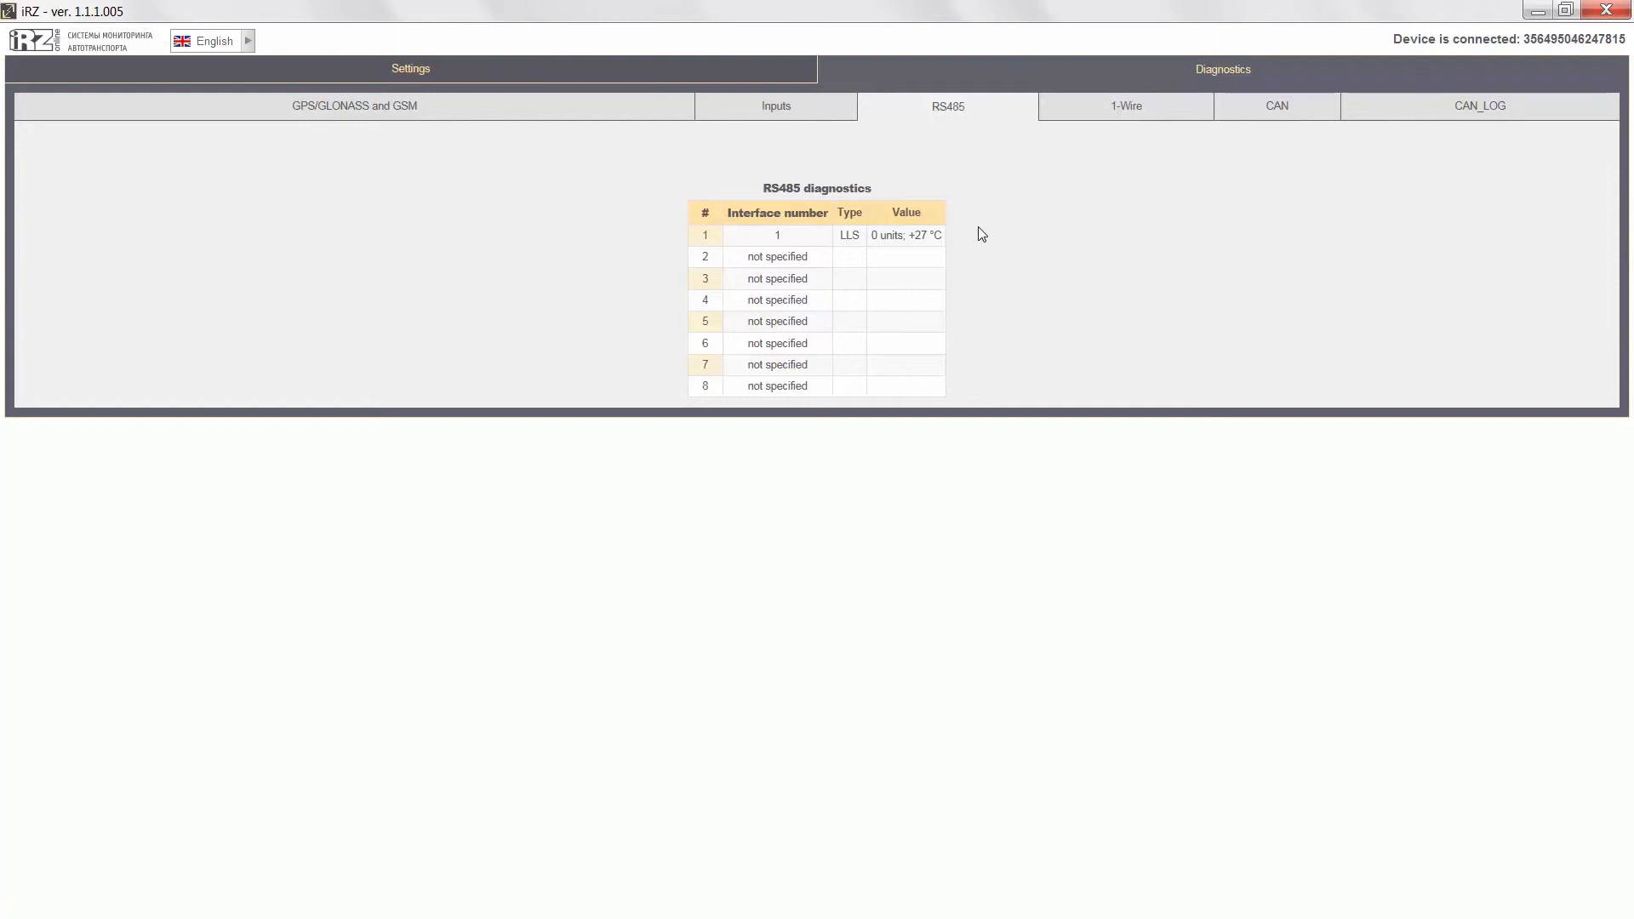
left_click(1456, 117)
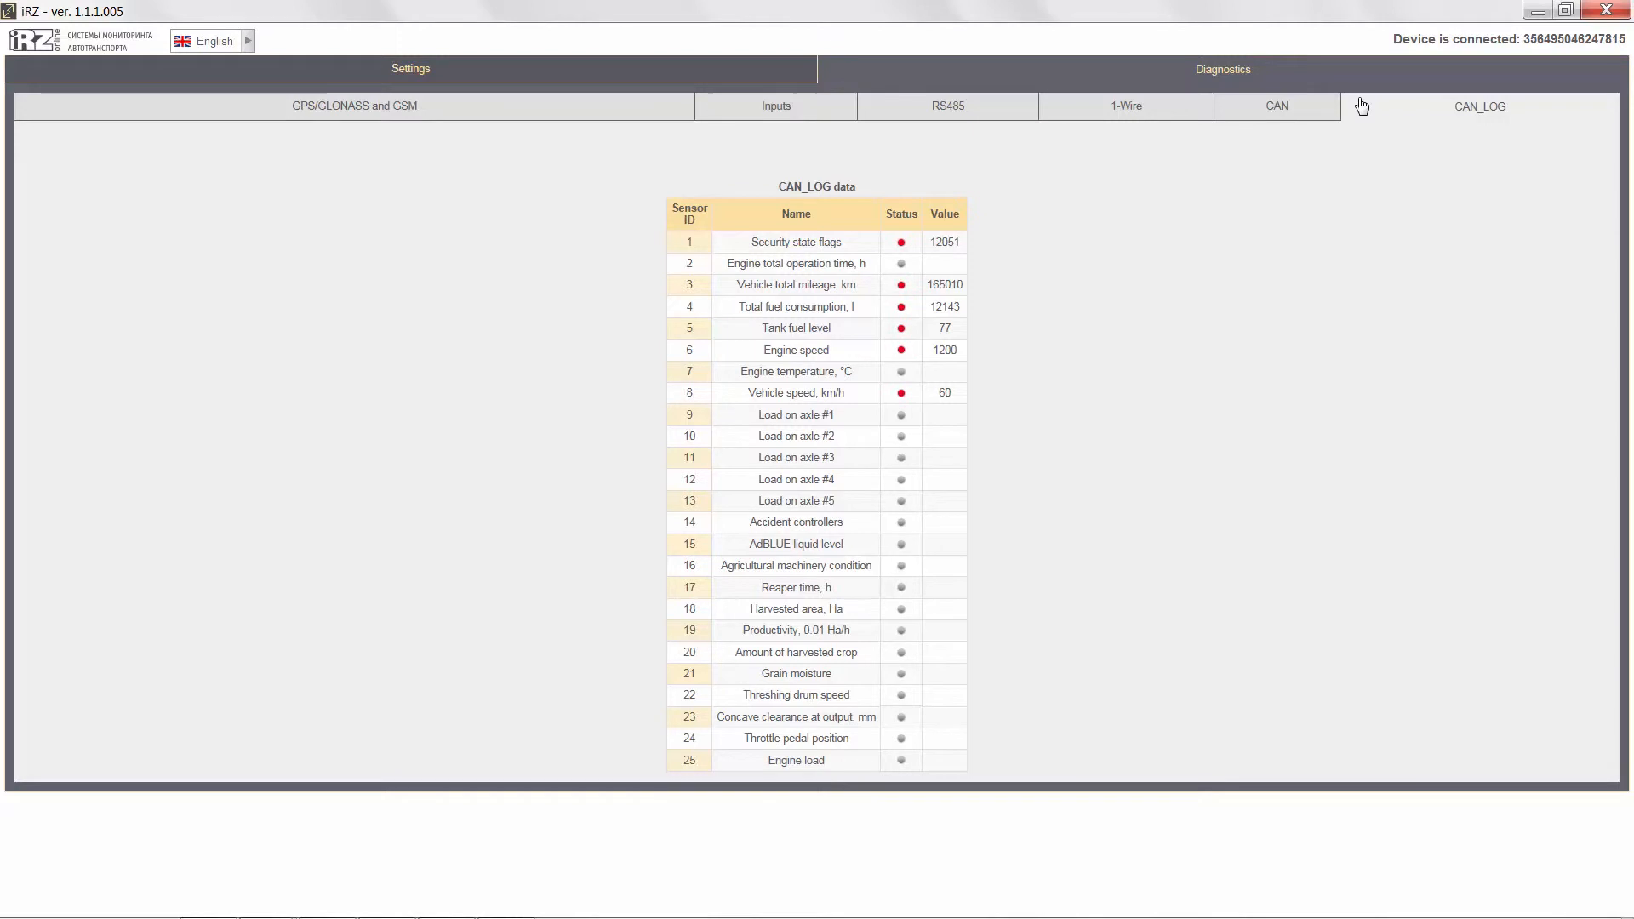
left_click(413, 70)
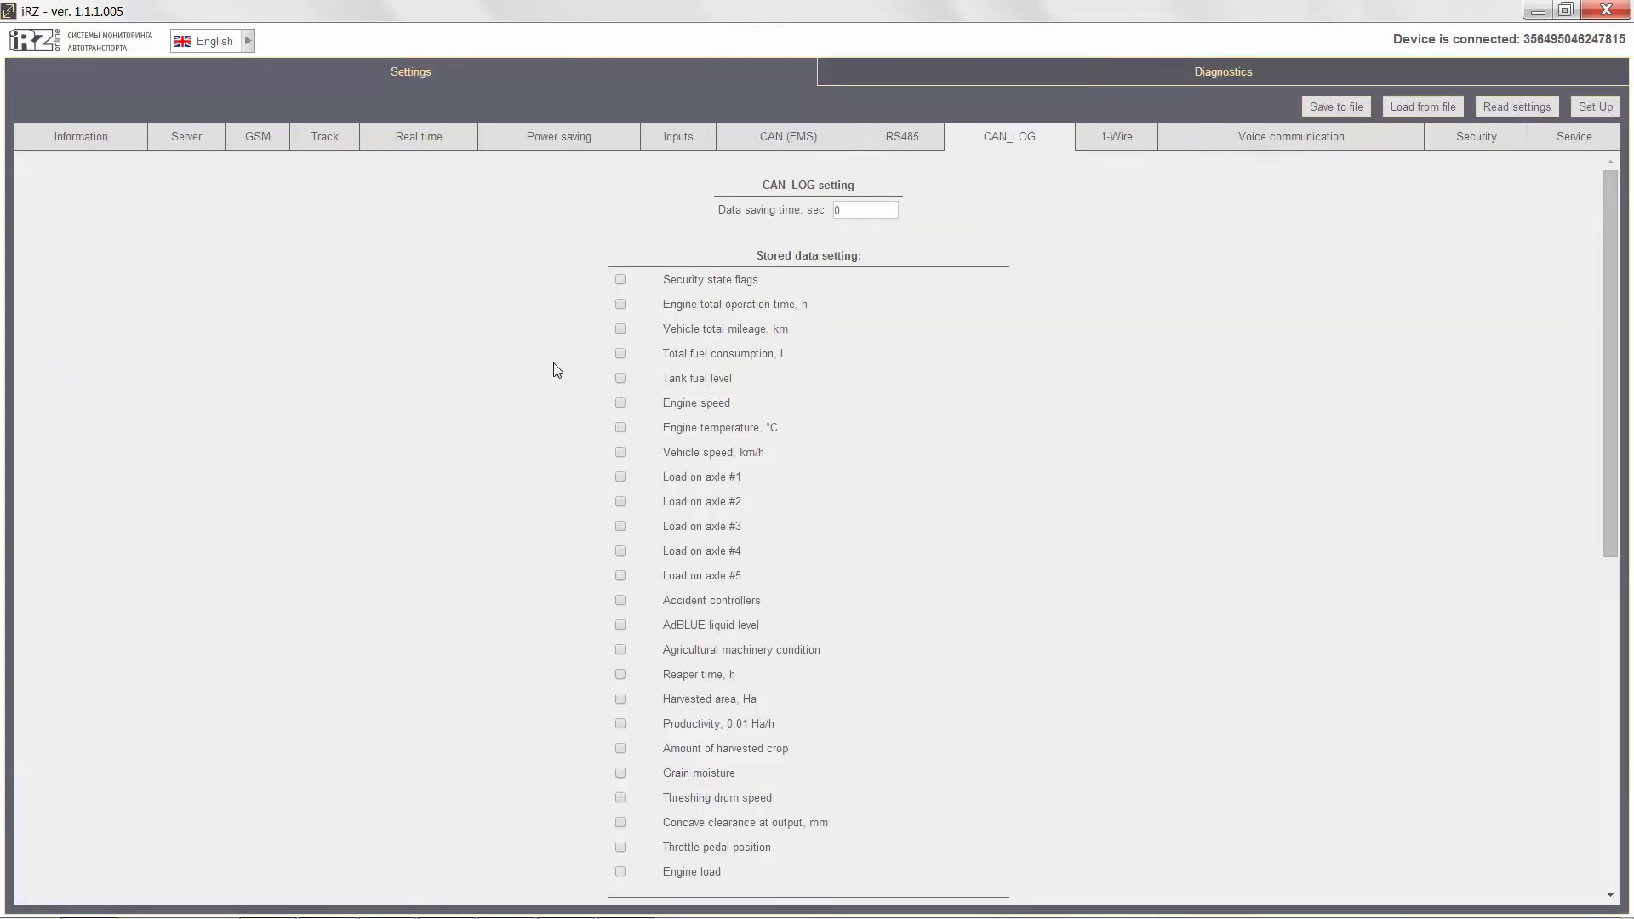
Store tank fuel level and engine speed from CAN_LOG with a 30 sec data saving time, and apply the settings to the device.
left_click(622, 379)
double_click(835, 211)
type("30")
left_click(1589, 111)
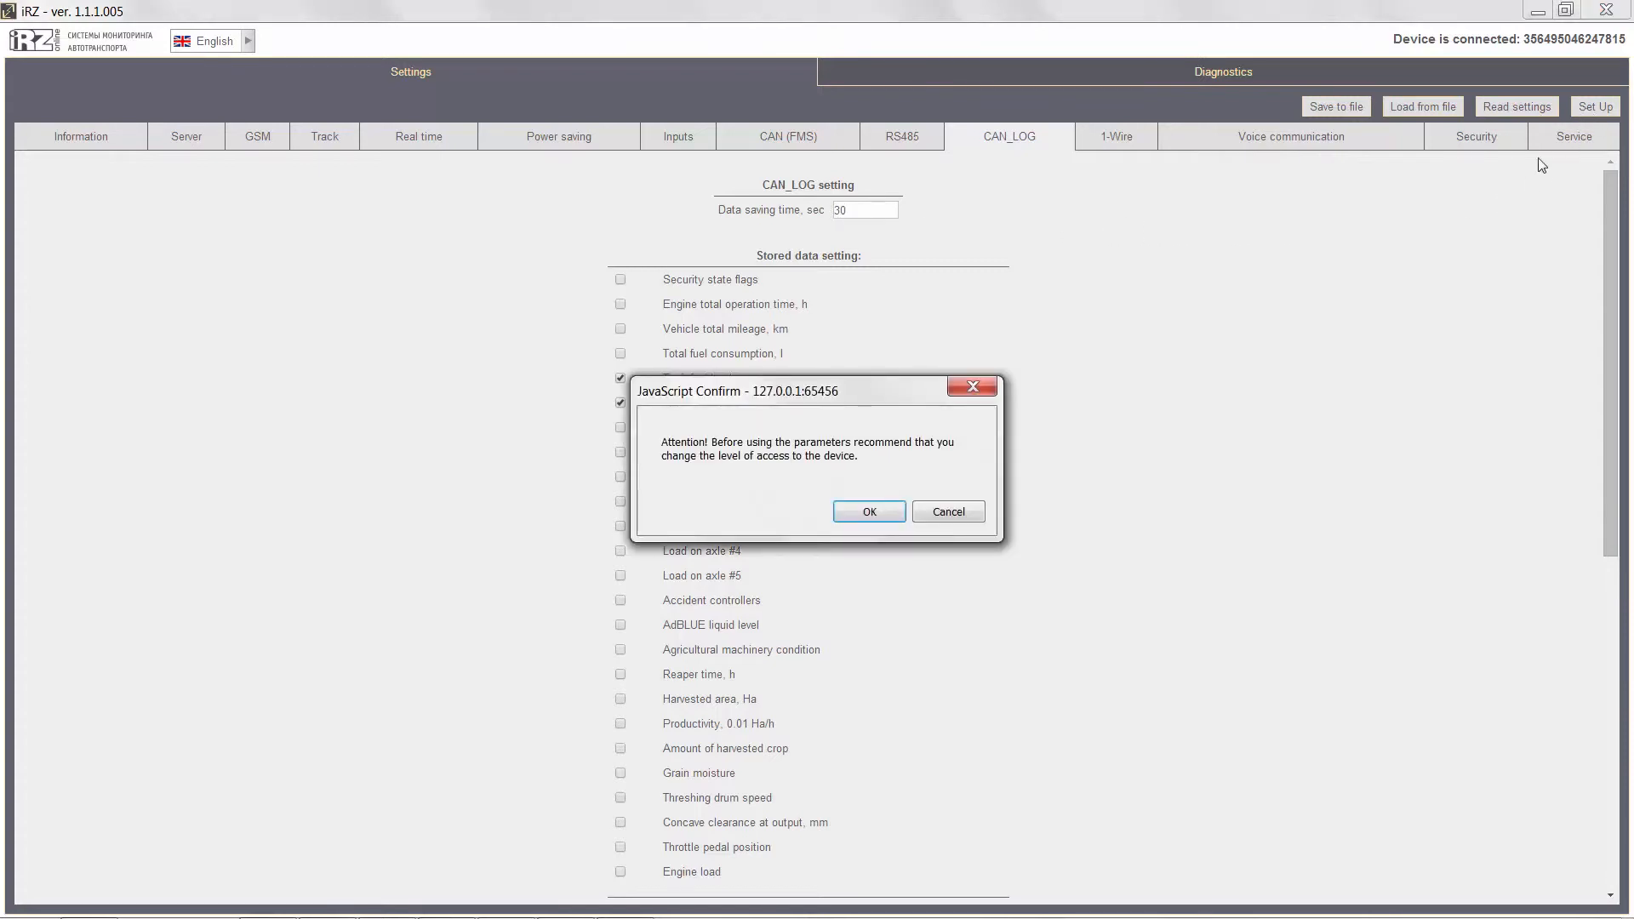
left_click(875, 510)
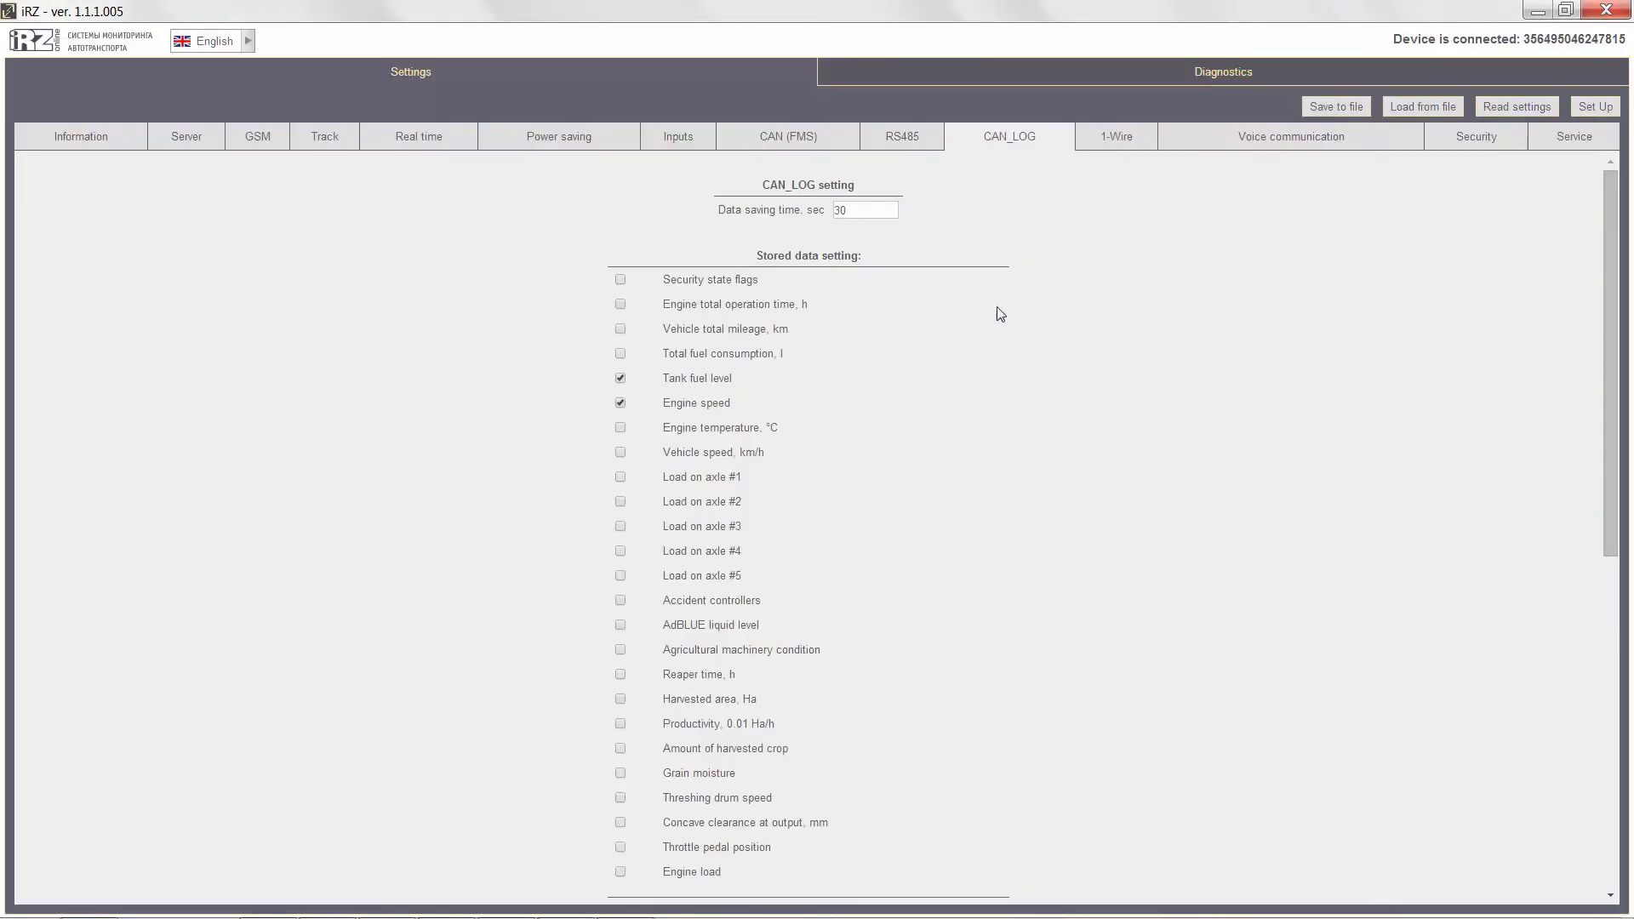
Copy the sensor ID found on 1-Wire port #1 into the first row of the temperature sensor table.
left_click(1115, 139)
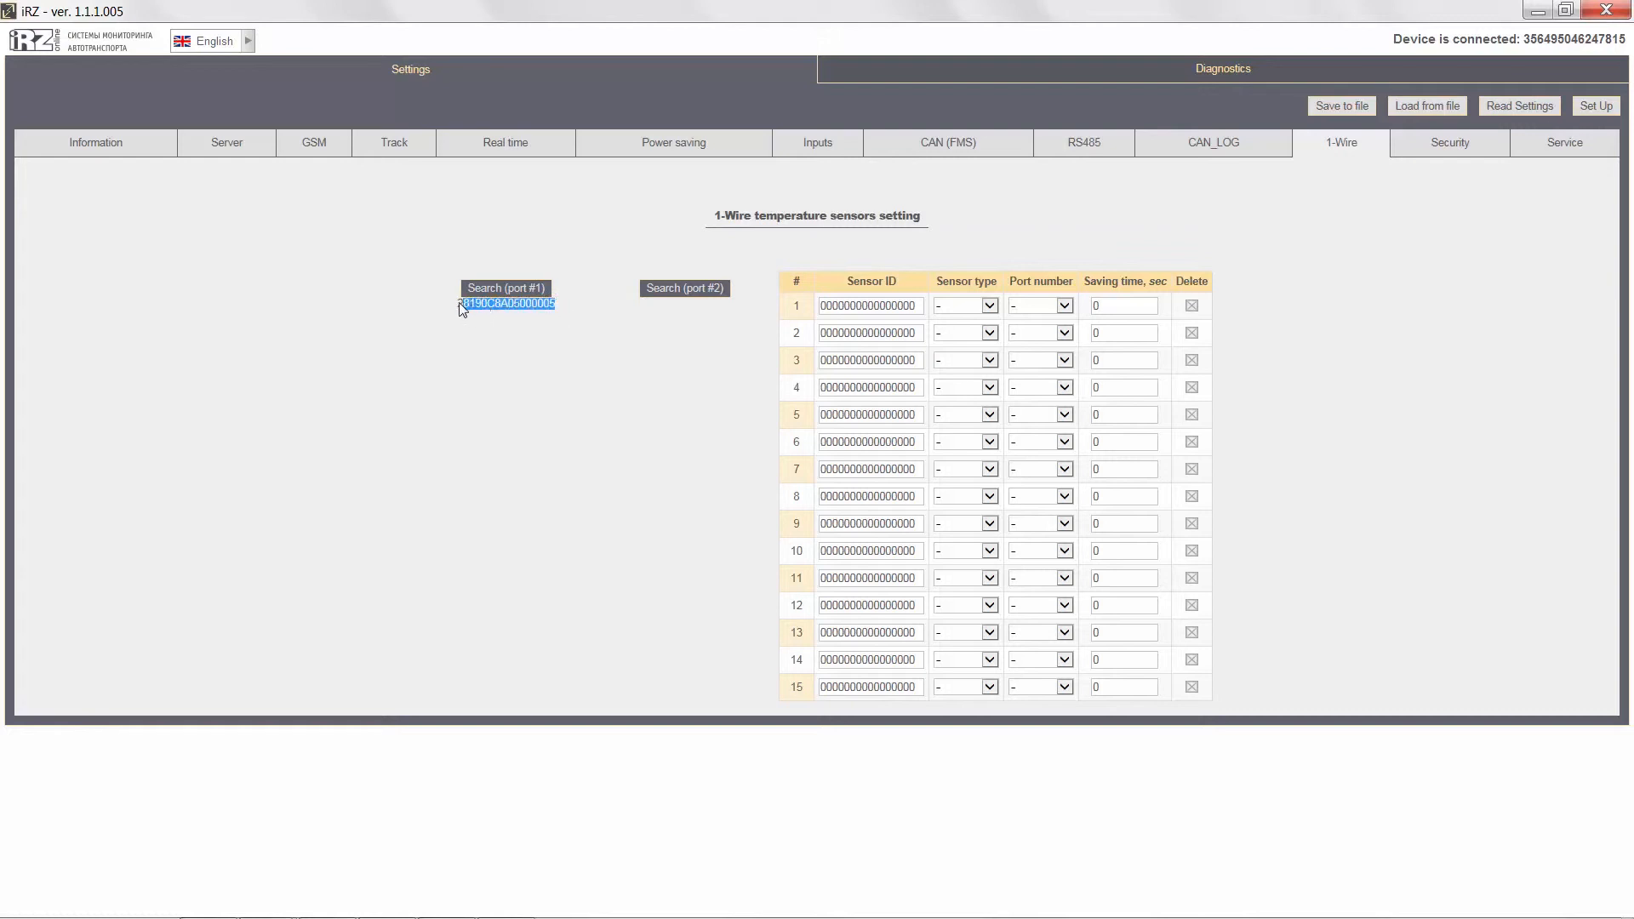
left_click_drag(910, 304, 811, 308)
type("28190C8A05000005")
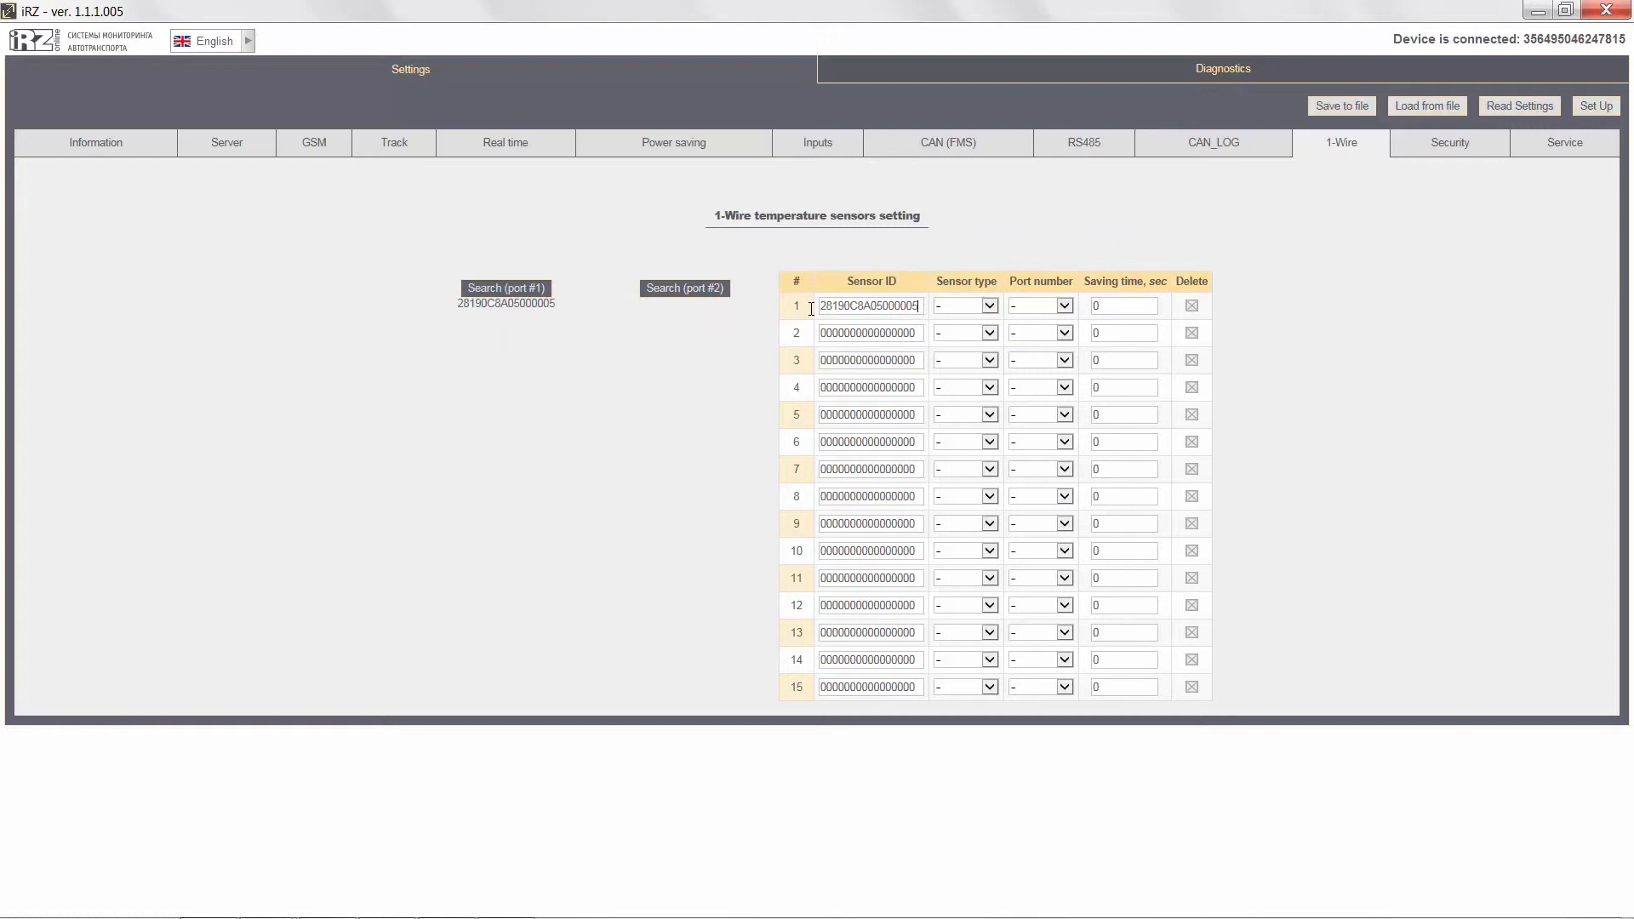
Set the first 1-Wire sensor to type DS1820, port 1 and 30 sec saving time, and apply the settings to the device.
left_click(990, 307)
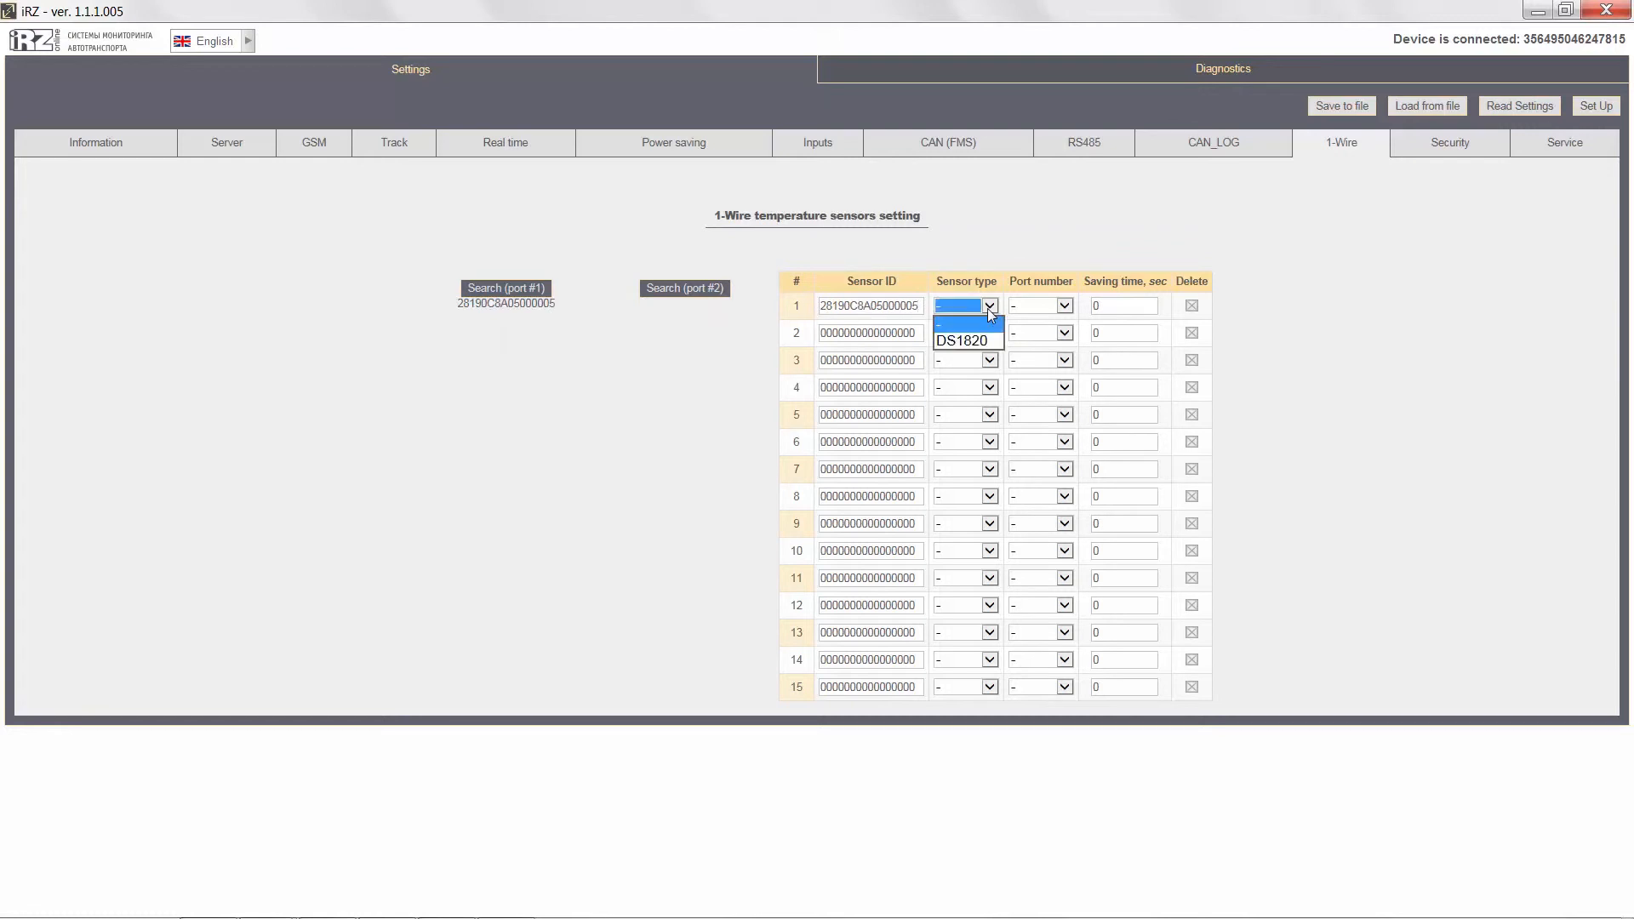
left_click(991, 337)
left_click(1064, 306)
left_click(1031, 341)
double_click(1094, 307)
type("30")
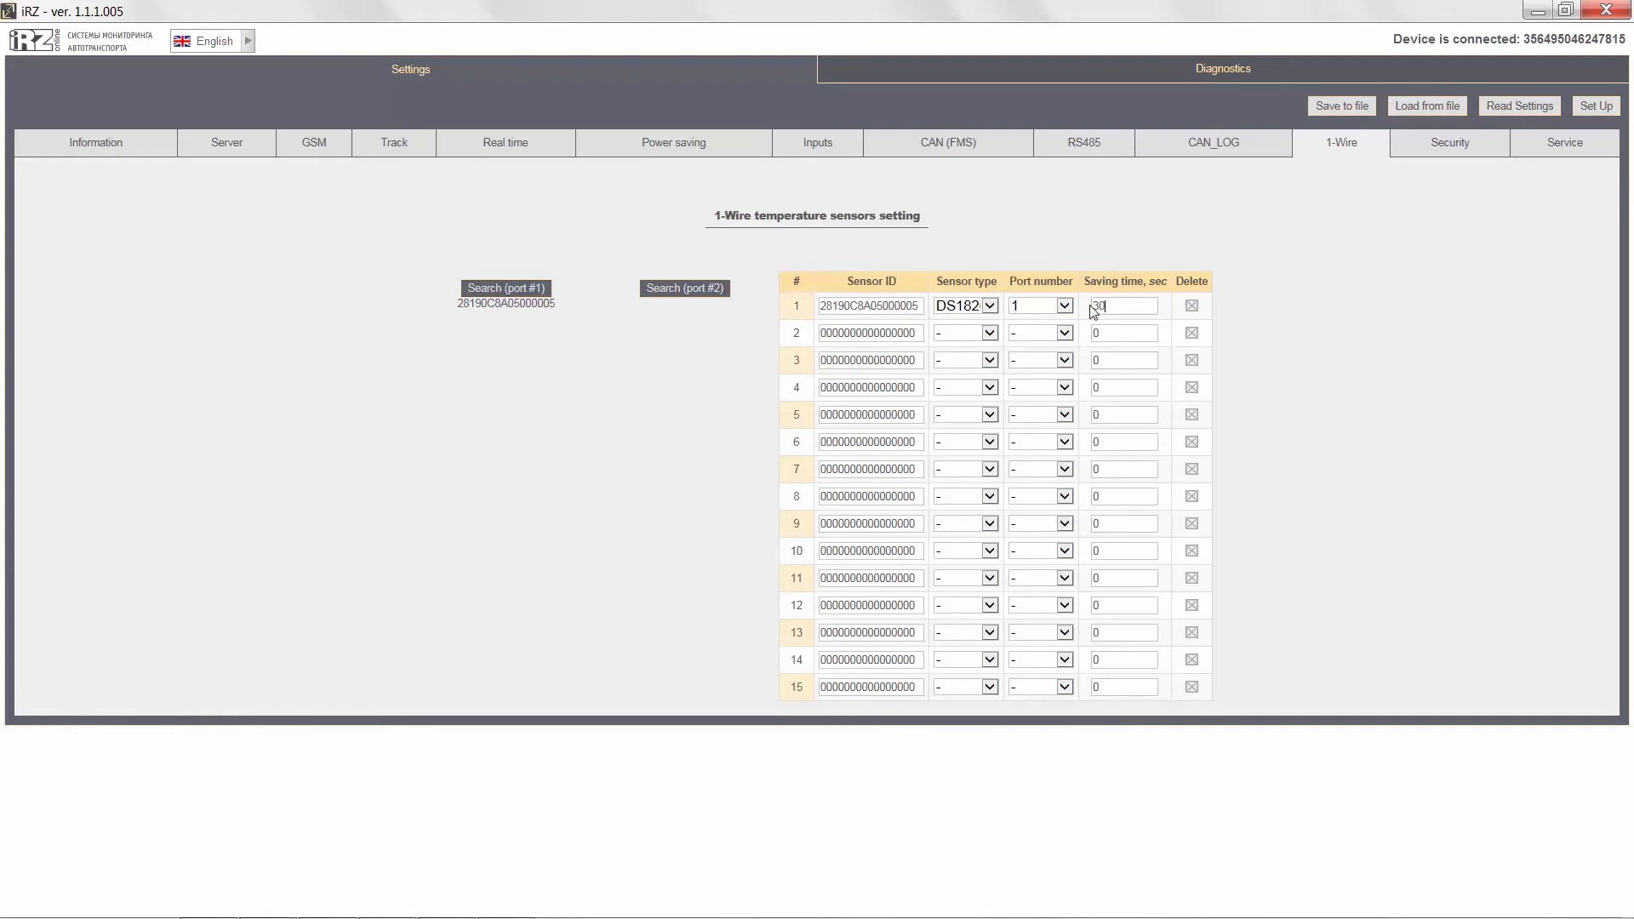
left_click(1594, 106)
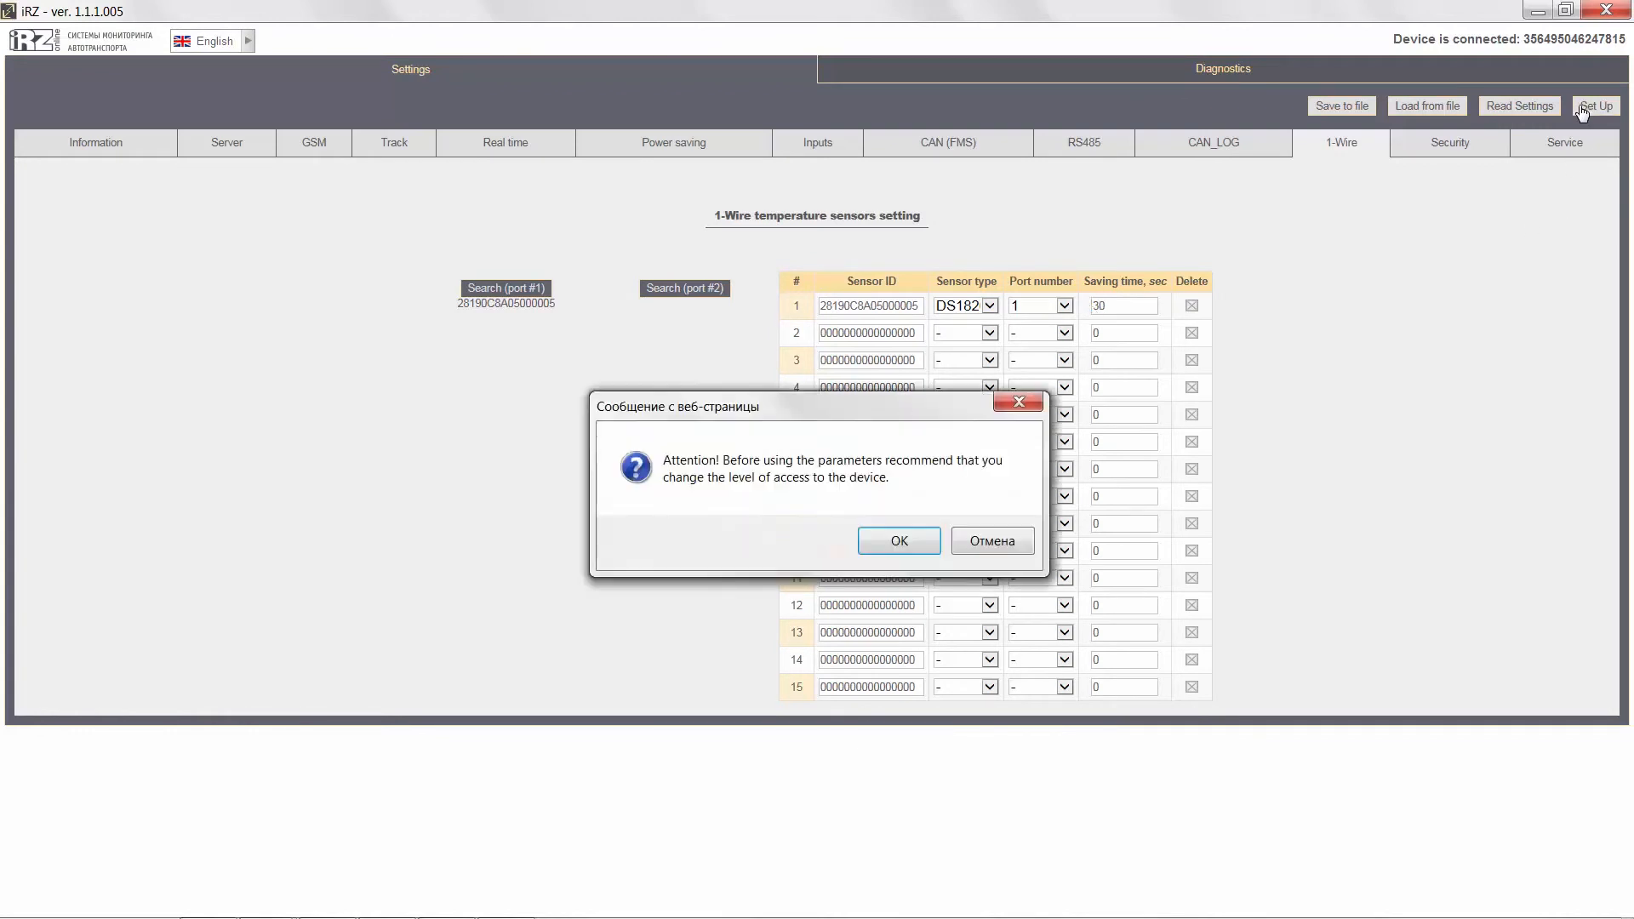
left_click(863, 545)
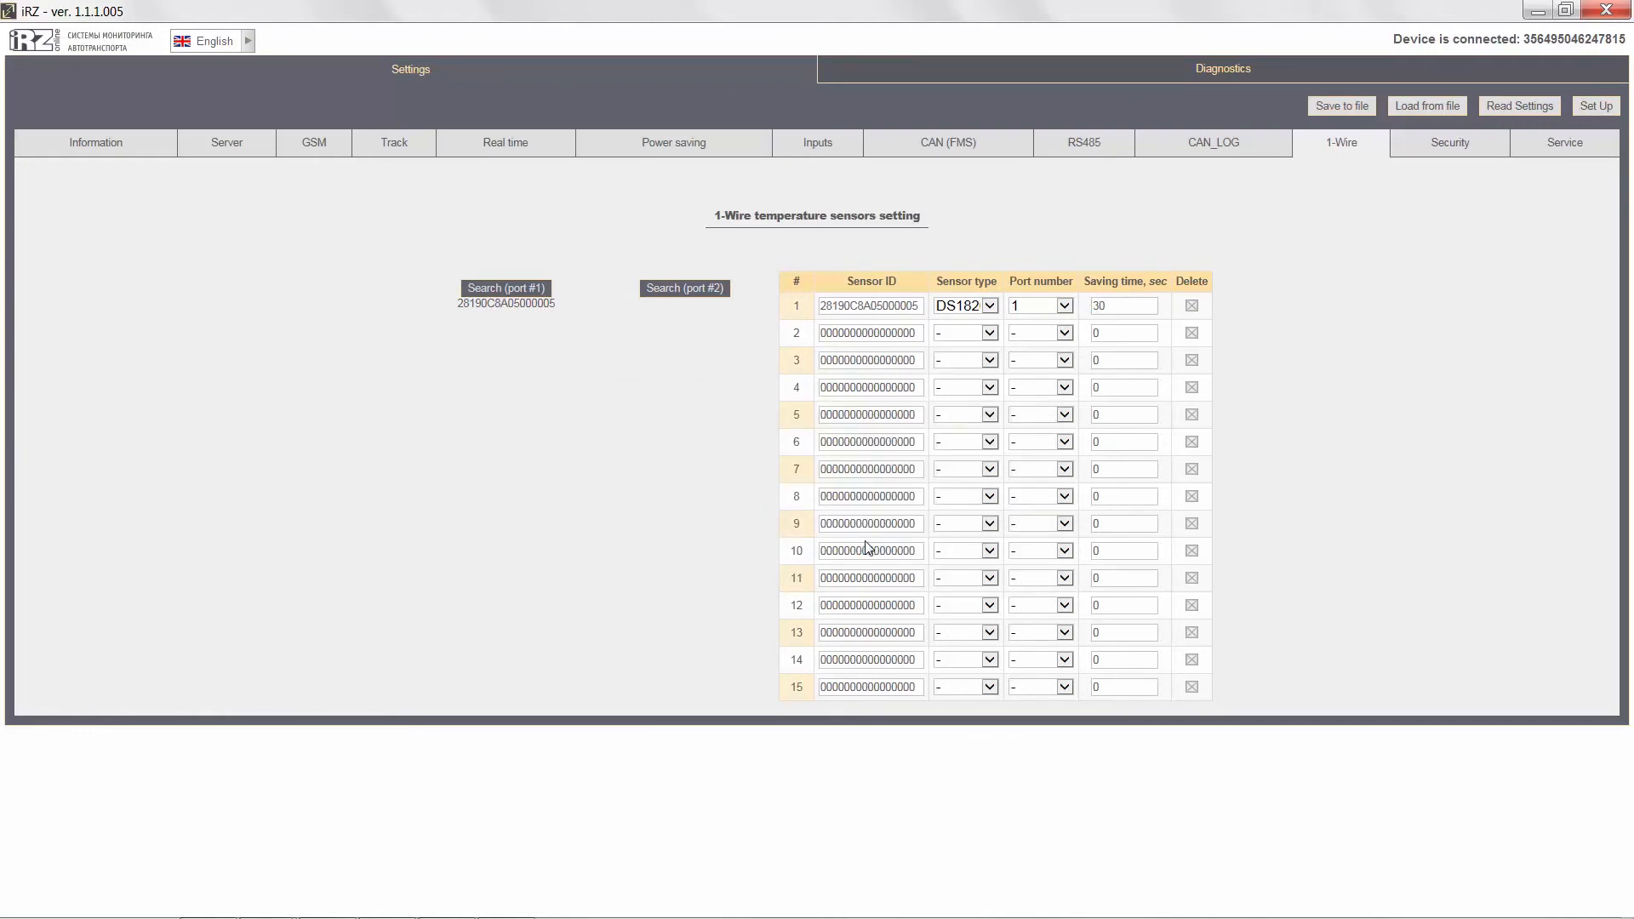
left_click(974, 541)
Check the 1-Wire temperature sensor's reading in the diagnostics, and return to the settings.
left_click(1157, 78)
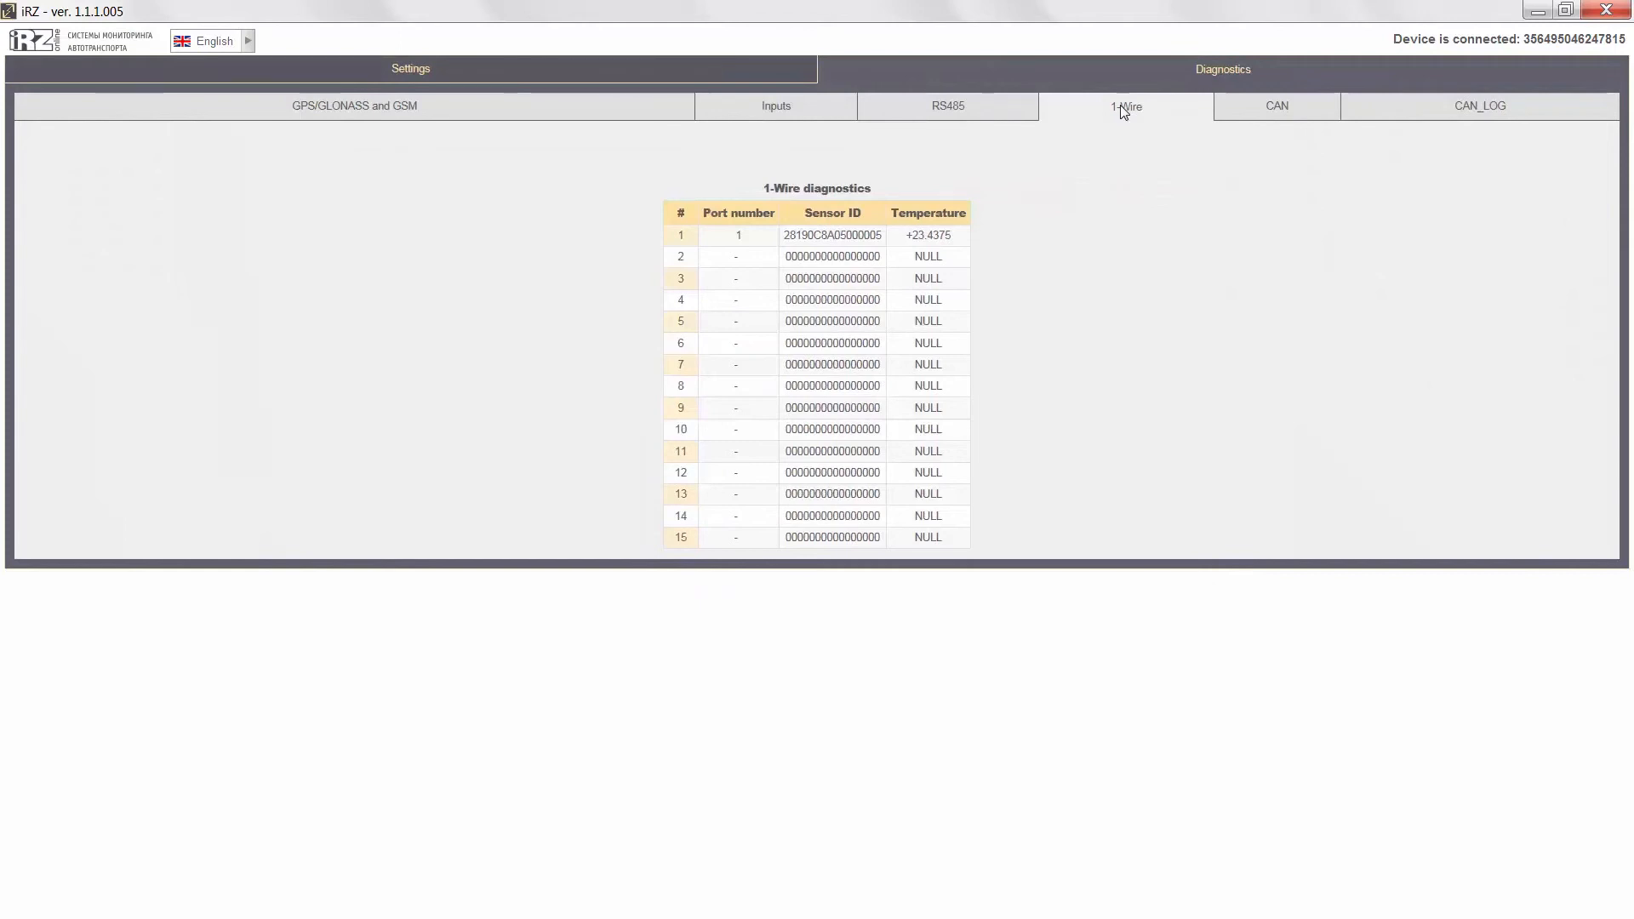
left_click(462, 73)
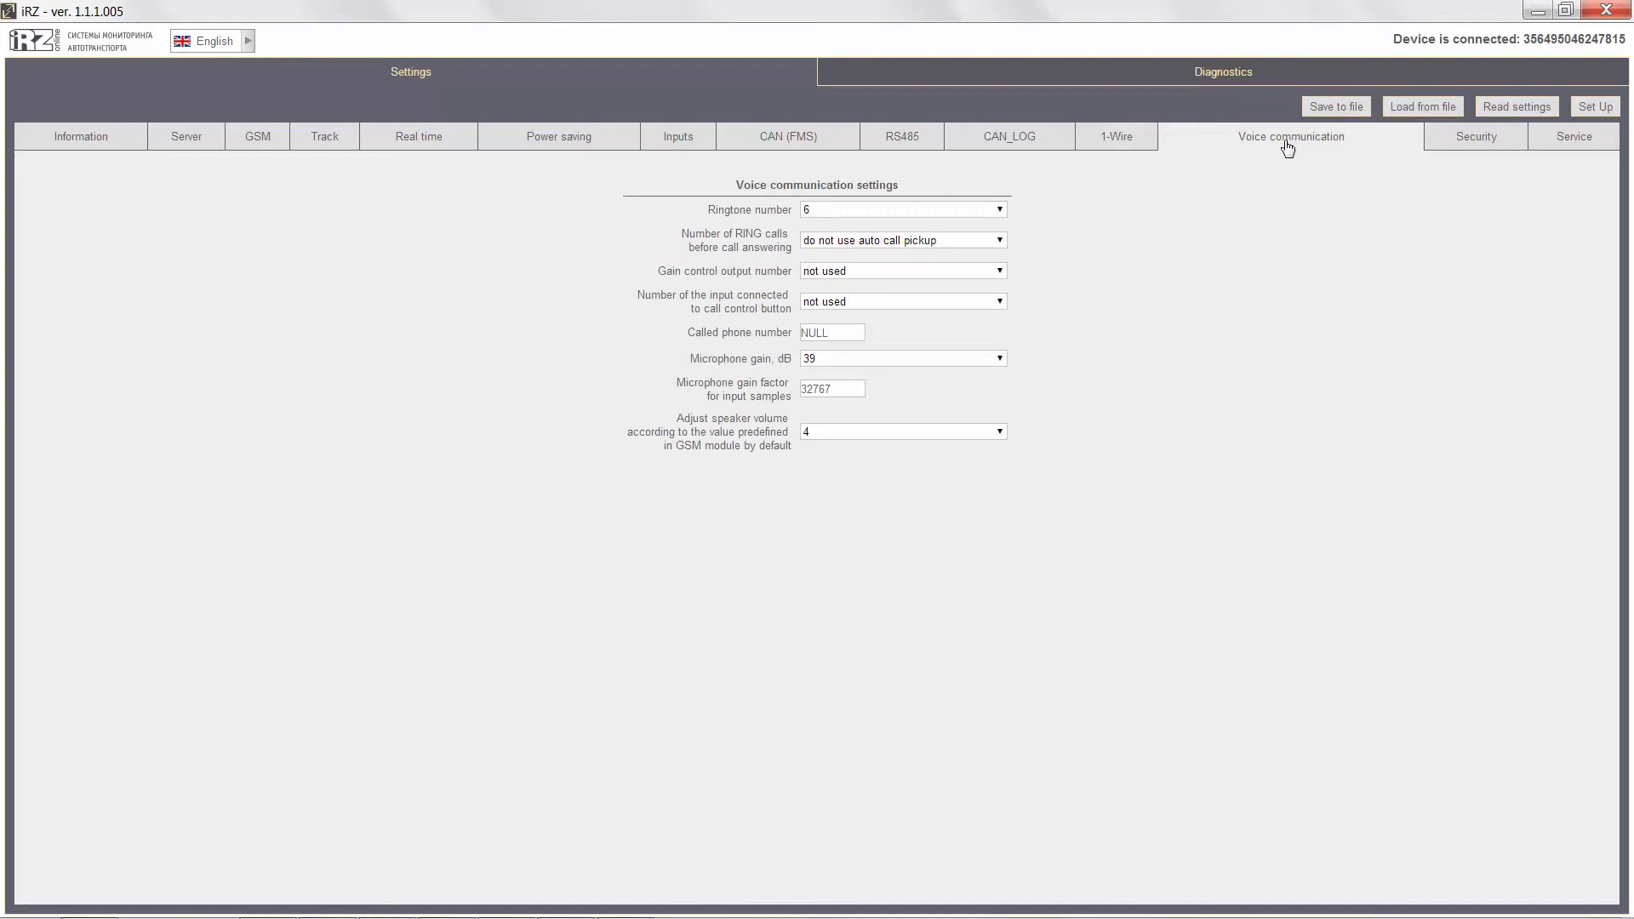
Review the voice communication settings, checking the ringtone, RING calls before answering, called phone number, microphone gain and speaker volume.
left_click(1000, 209)
left_click(998, 211)
left_click(1000, 238)
left_click(998, 237)
left_click_drag(833, 332, 797, 335)
left_click(826, 360)
left_click(827, 361)
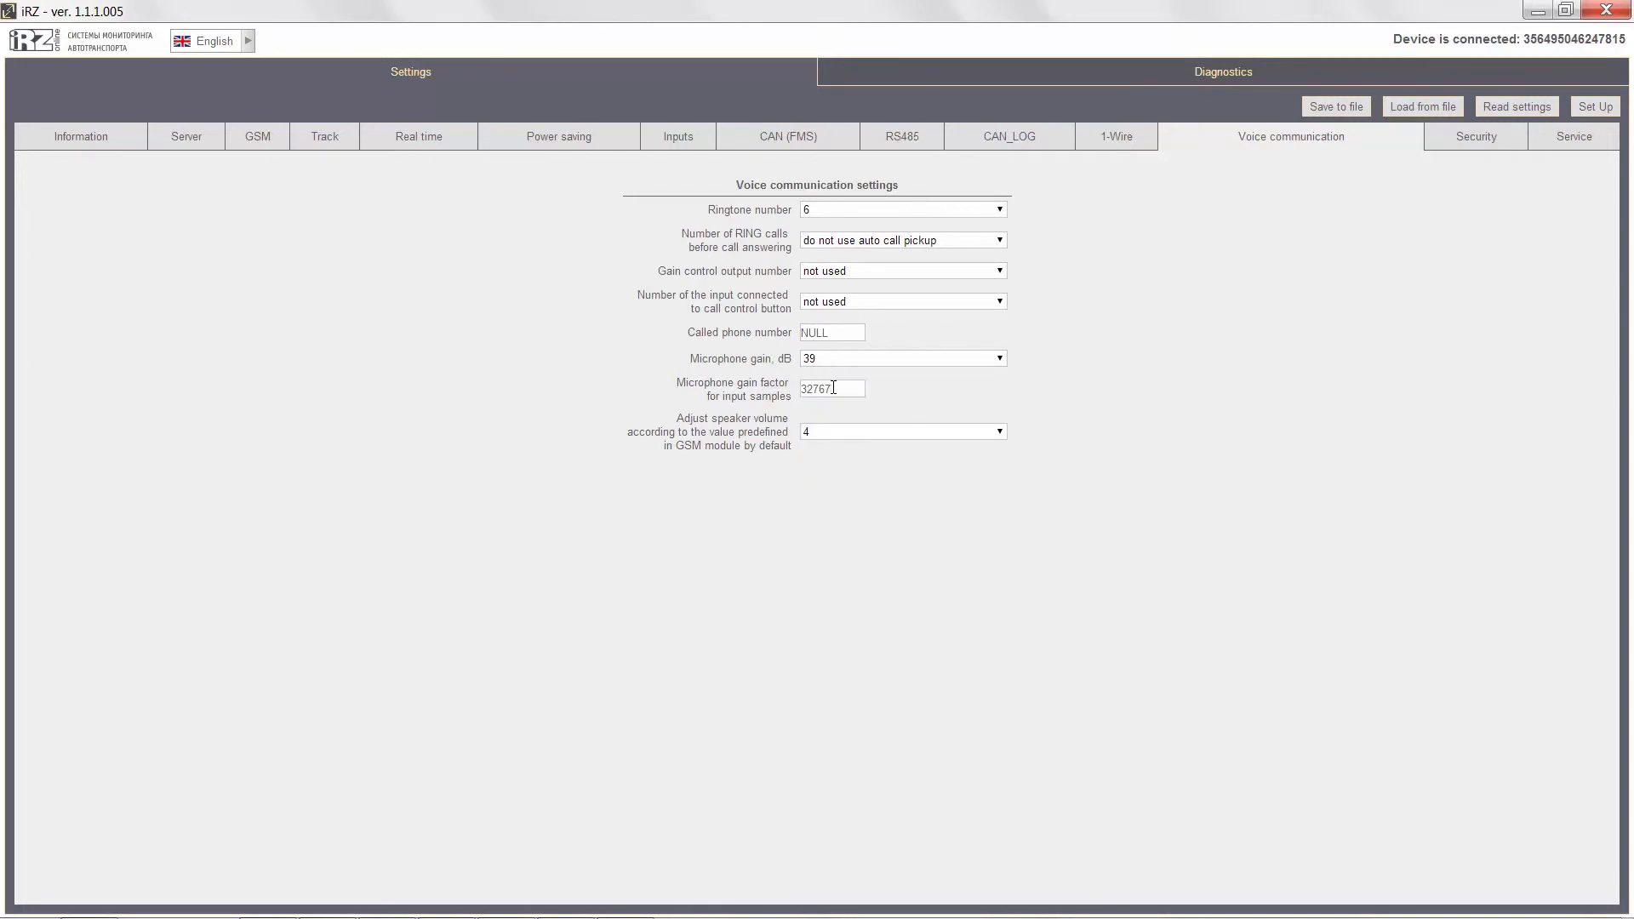
left_click(842, 434)
left_click(842, 434)
Review the security access level options and password fields, and open the service settings.
left_click(1448, 145)
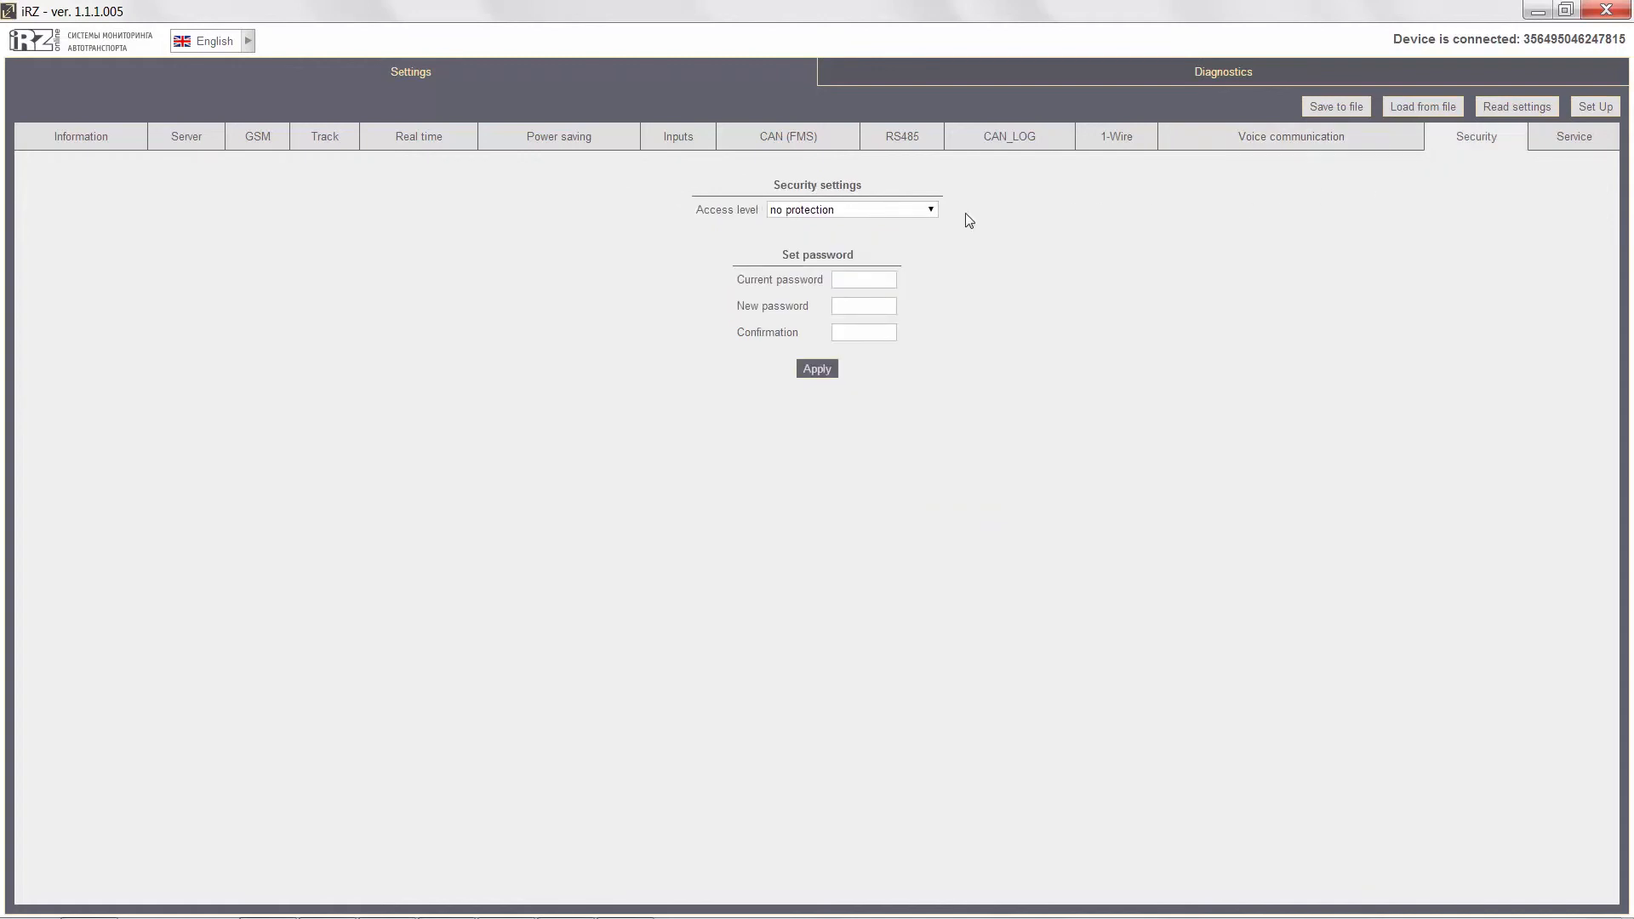
left_click(929, 212)
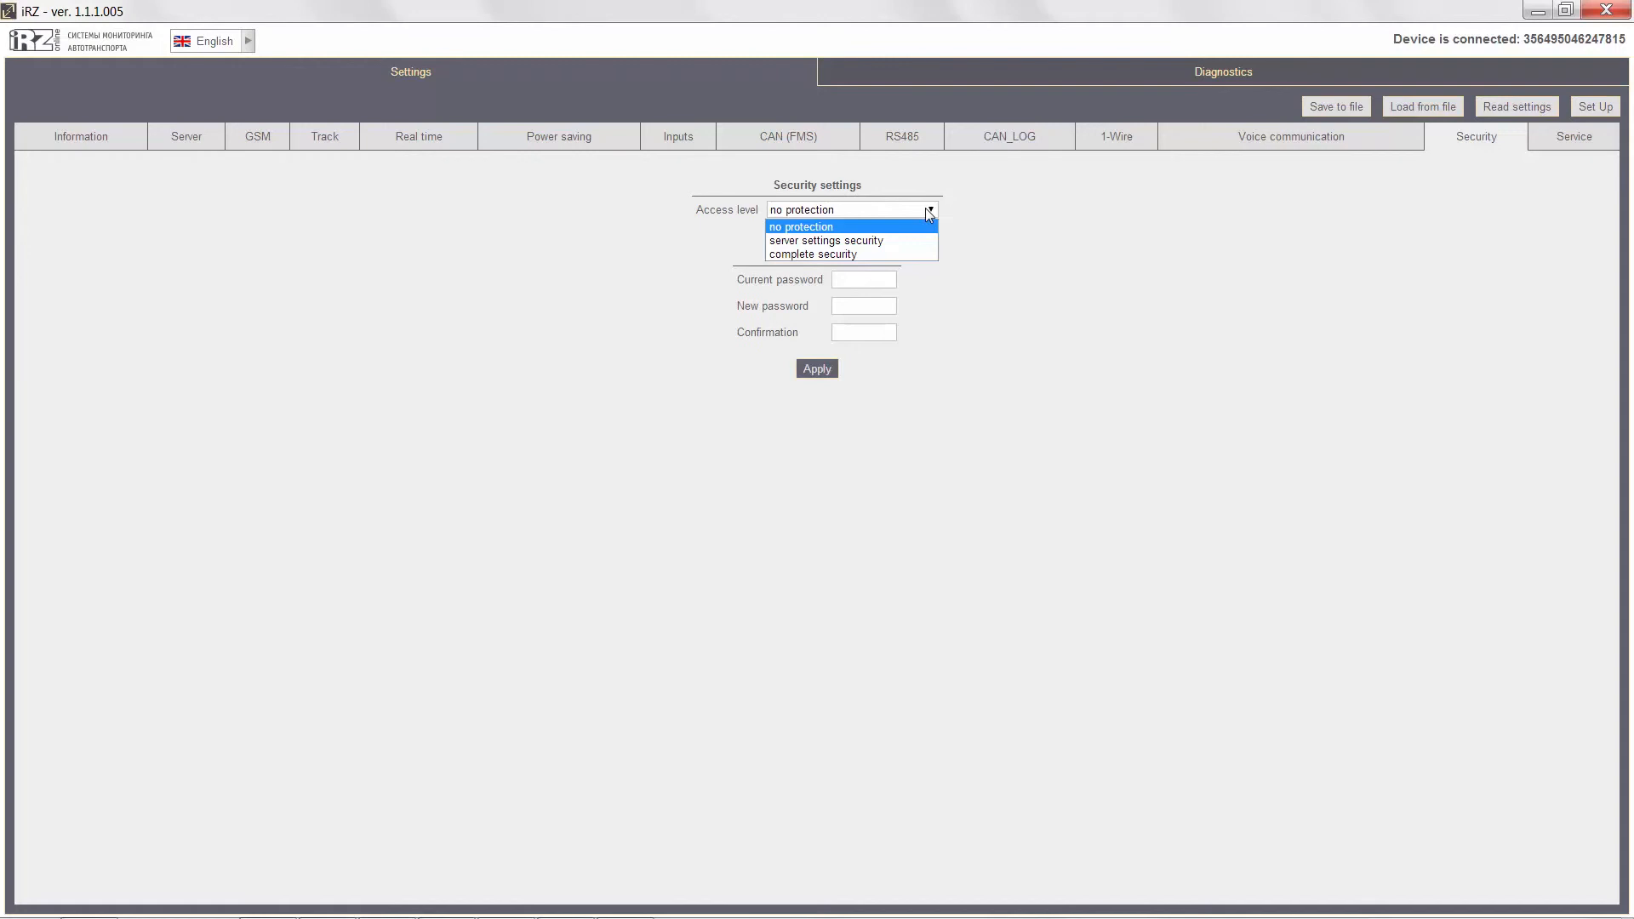
left_click(898, 274)
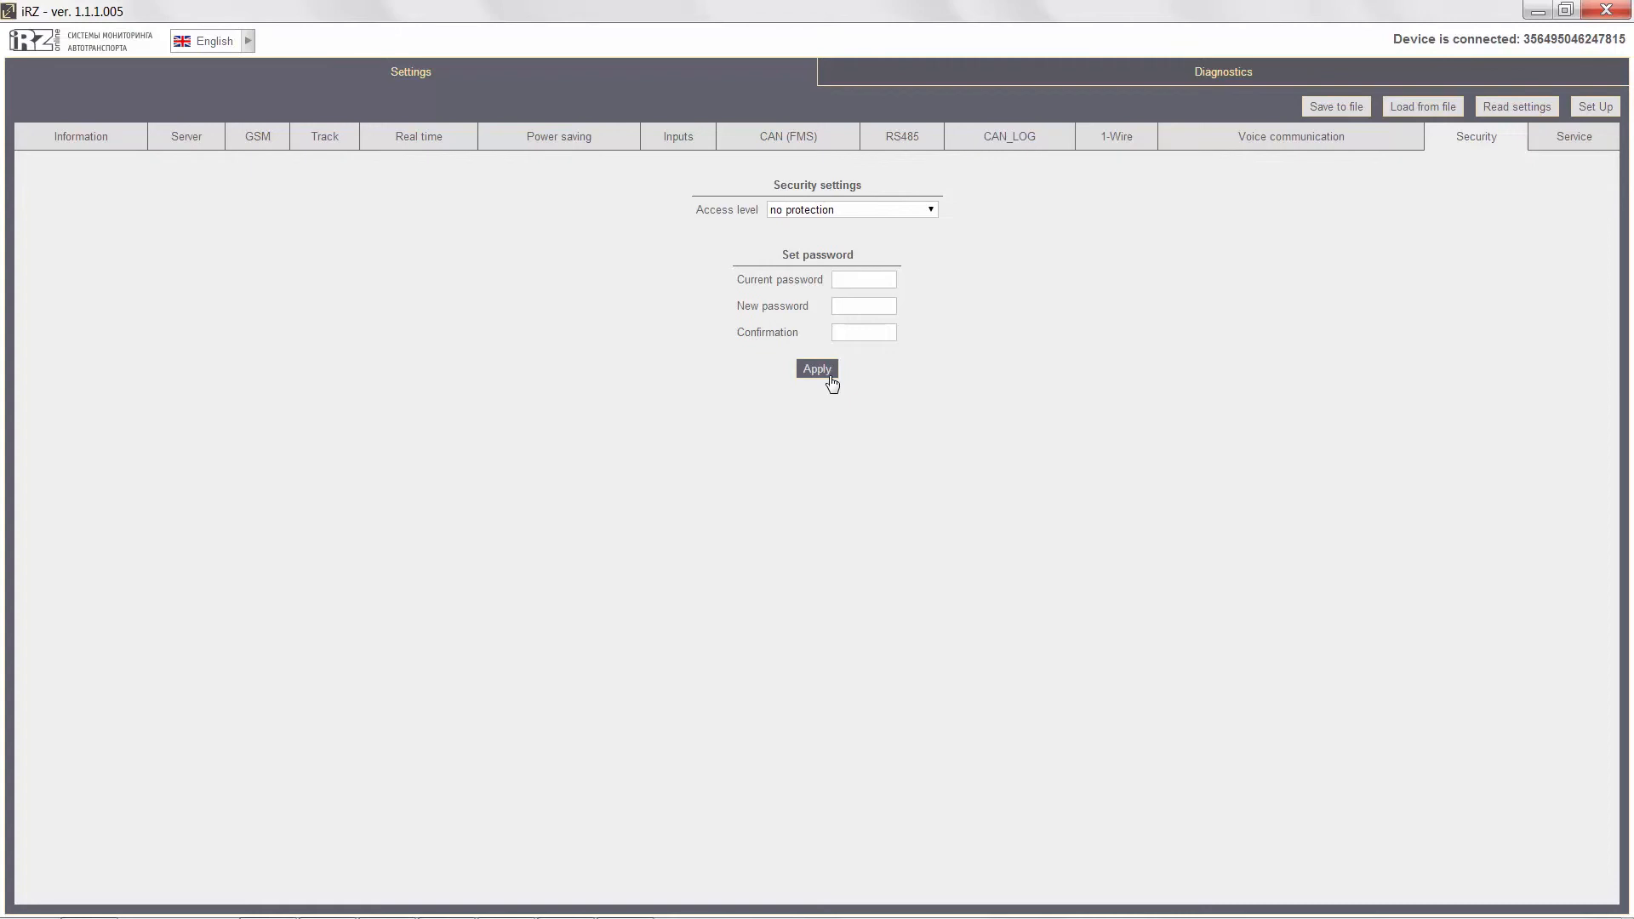
left_click(1558, 145)
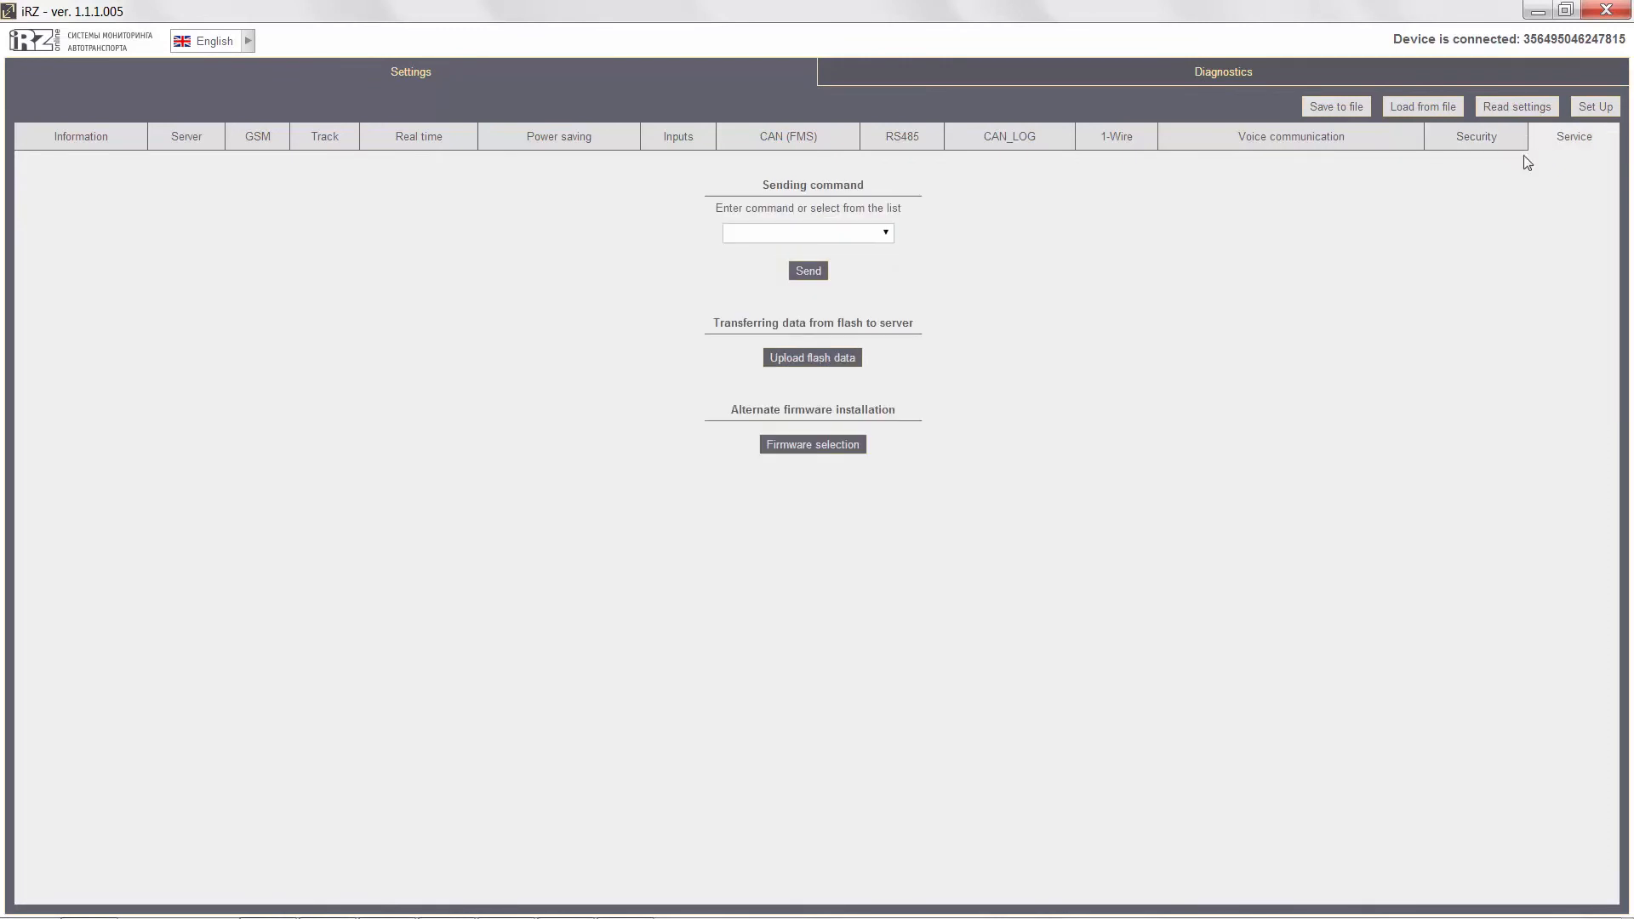
Review the predefined commands that can be sent to the device in the service settings, without choosing one.
left_click(811, 235)
left_click(886, 234)
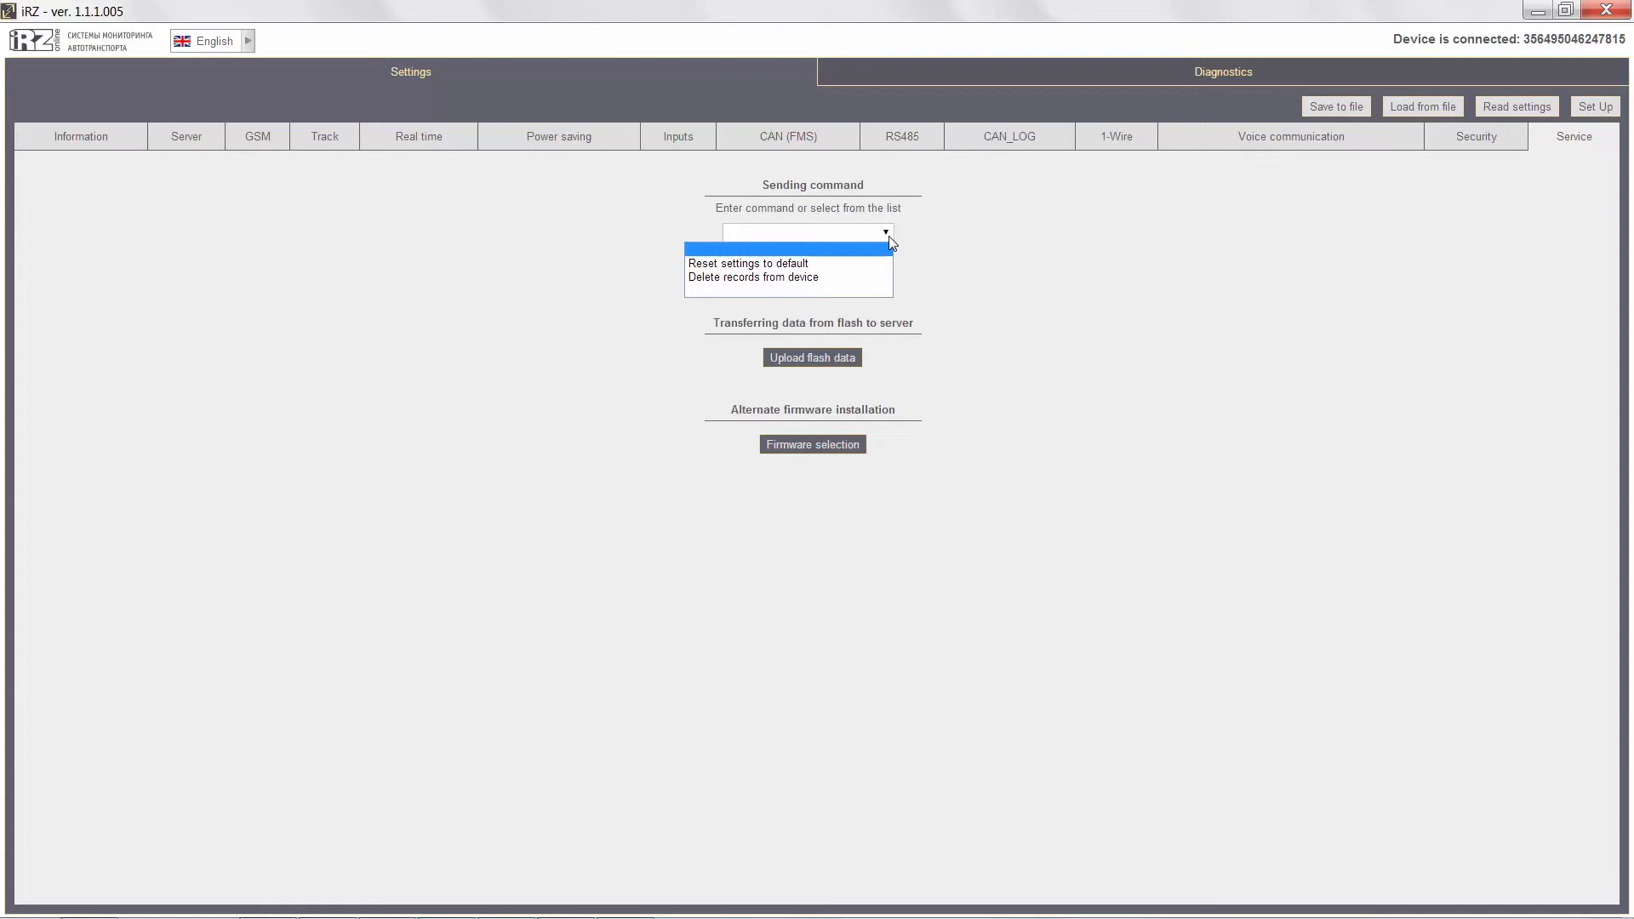
left_click(889, 238)
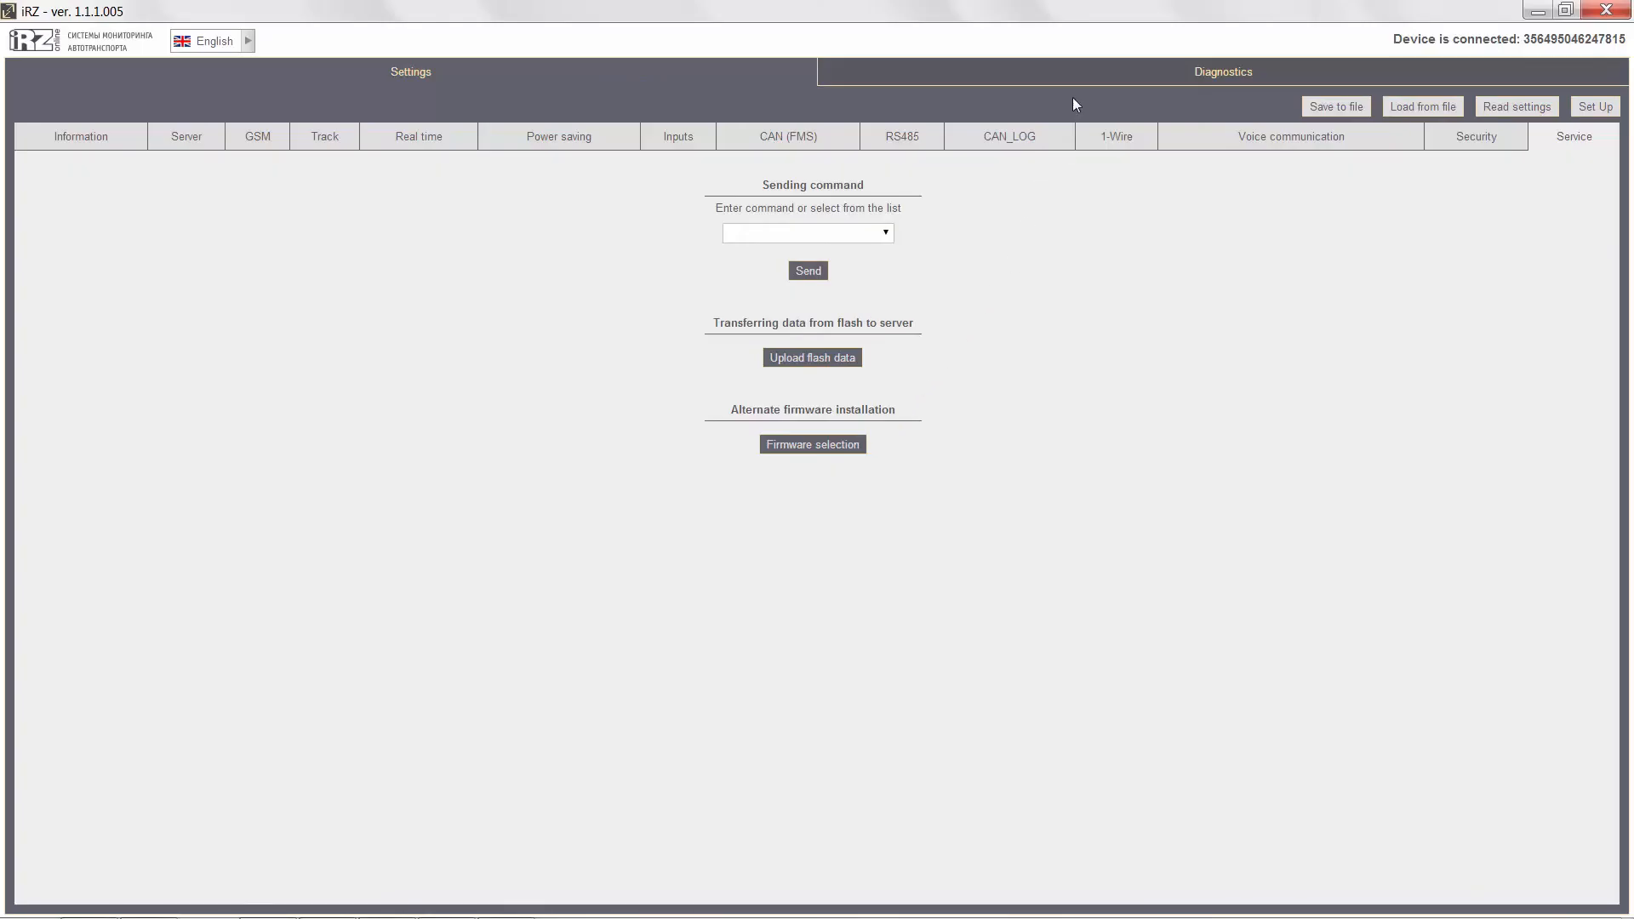
Review the device diagnostics for GPS/GLONASS and GSM, inputs, RS485, 1-Wire, CAN and CAN_LOG in turn.
left_click(1086, 86)
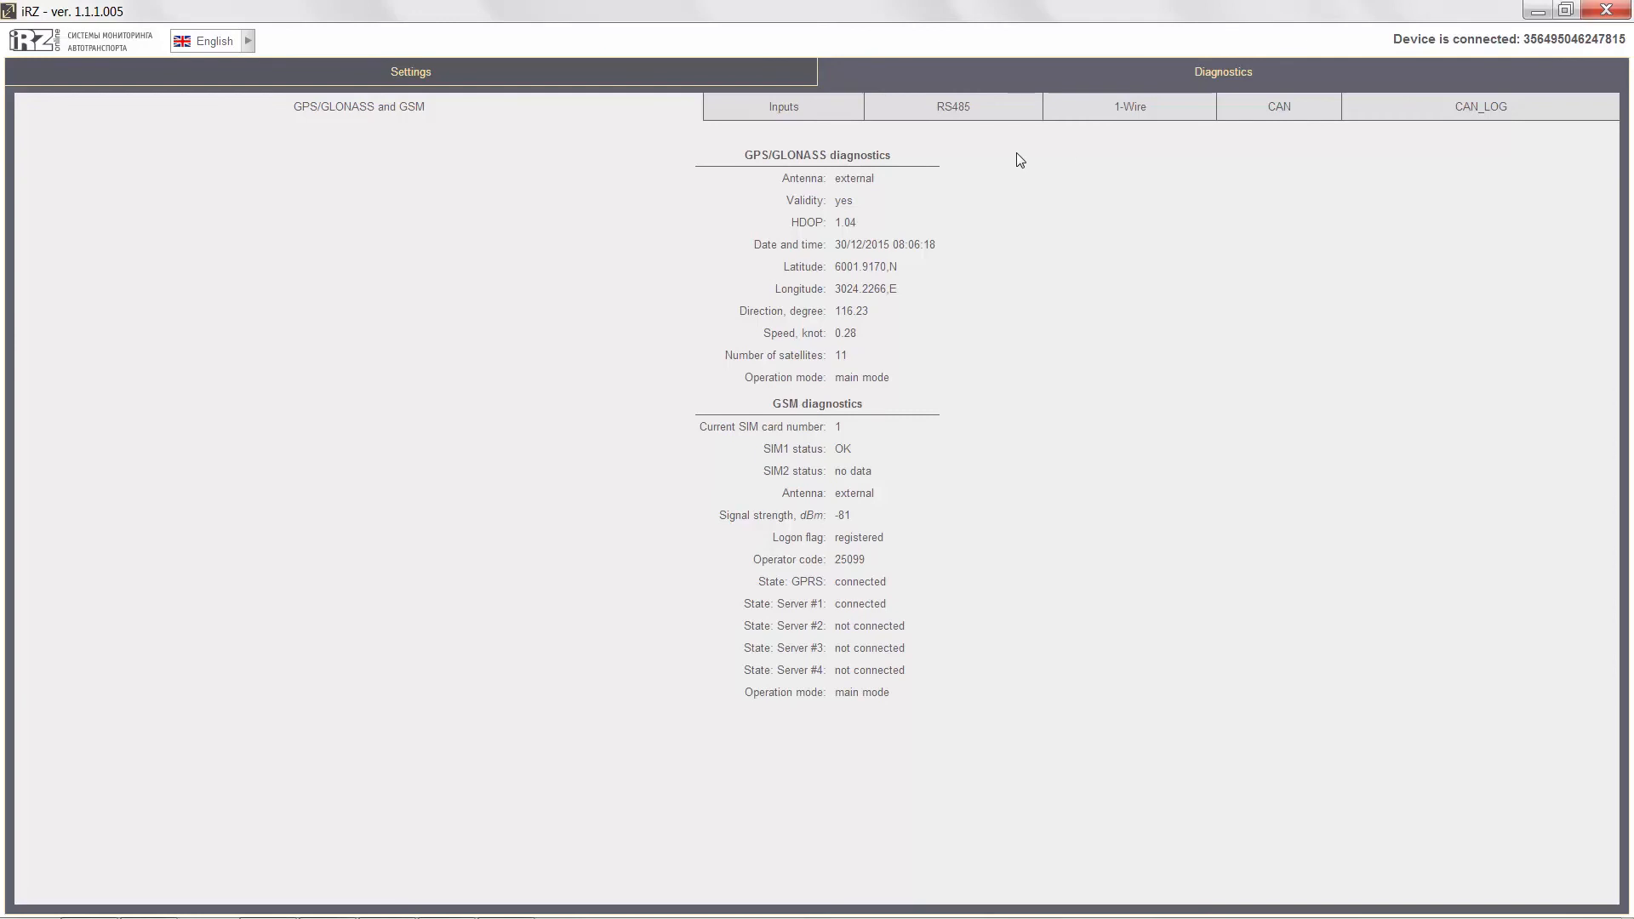
left_click(747, 115)
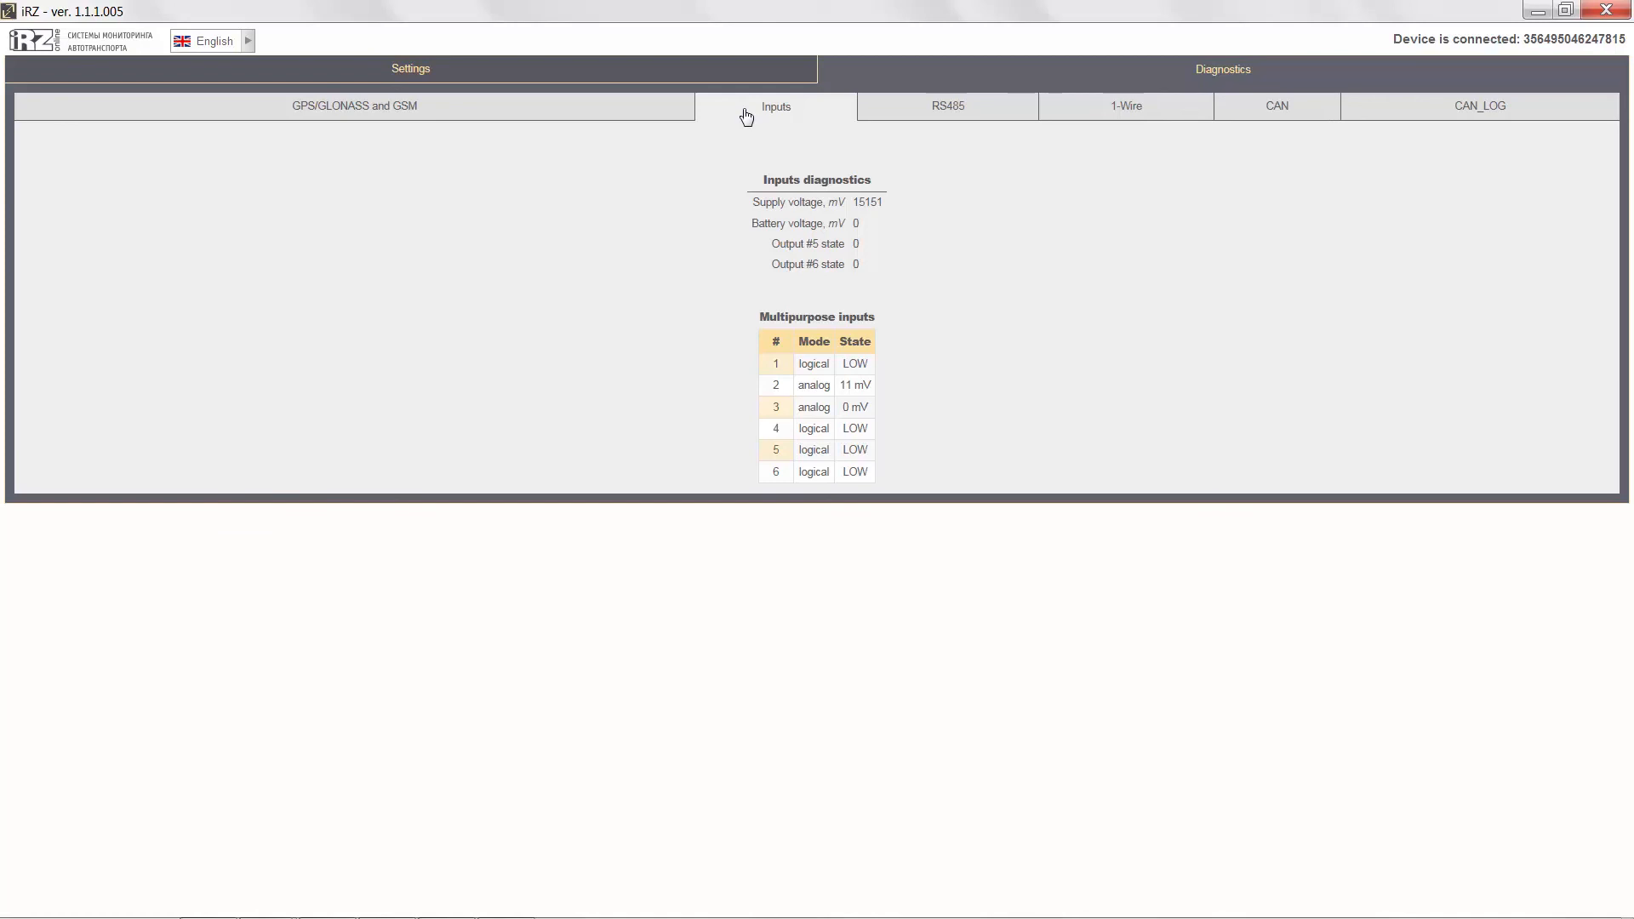
left_click(890, 110)
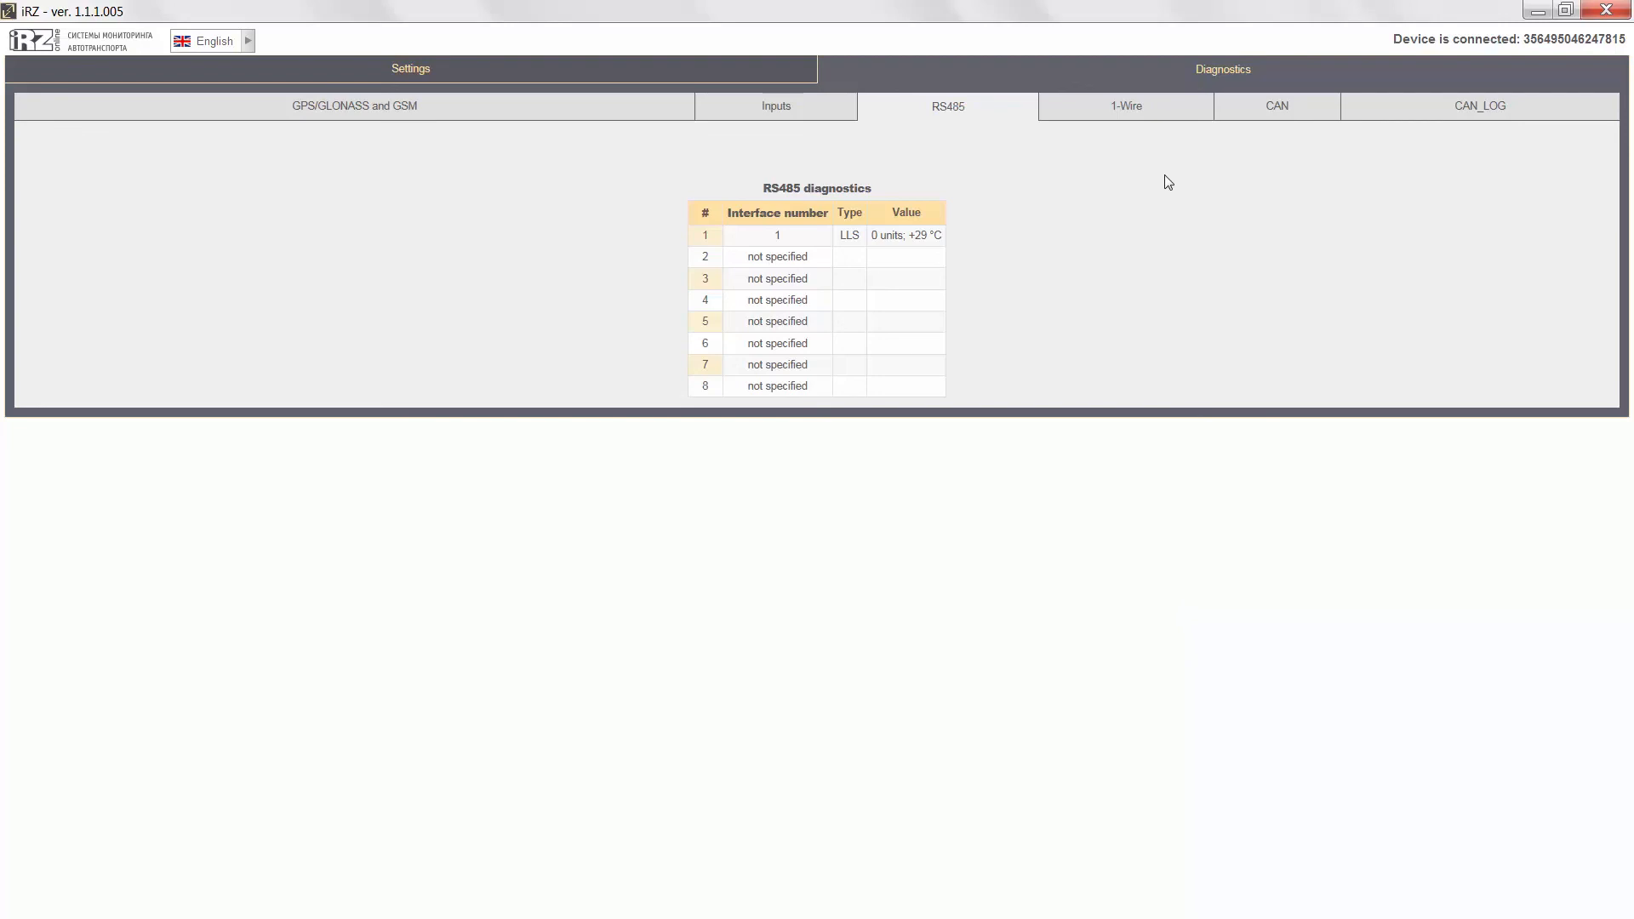
left_click(1130, 118)
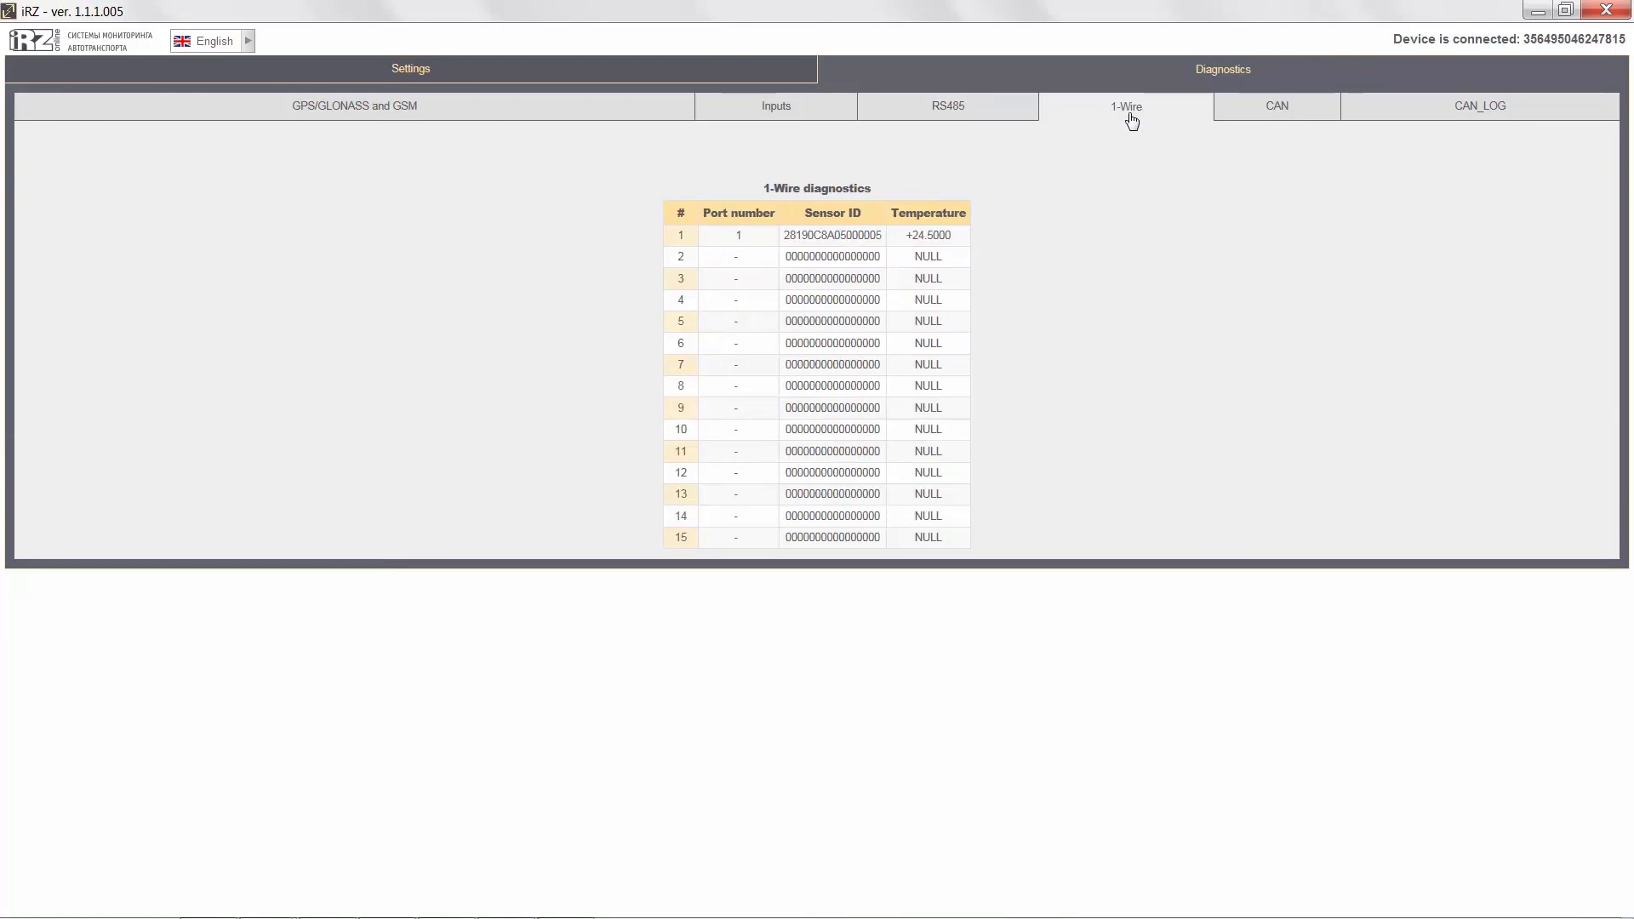
left_click(1224, 117)
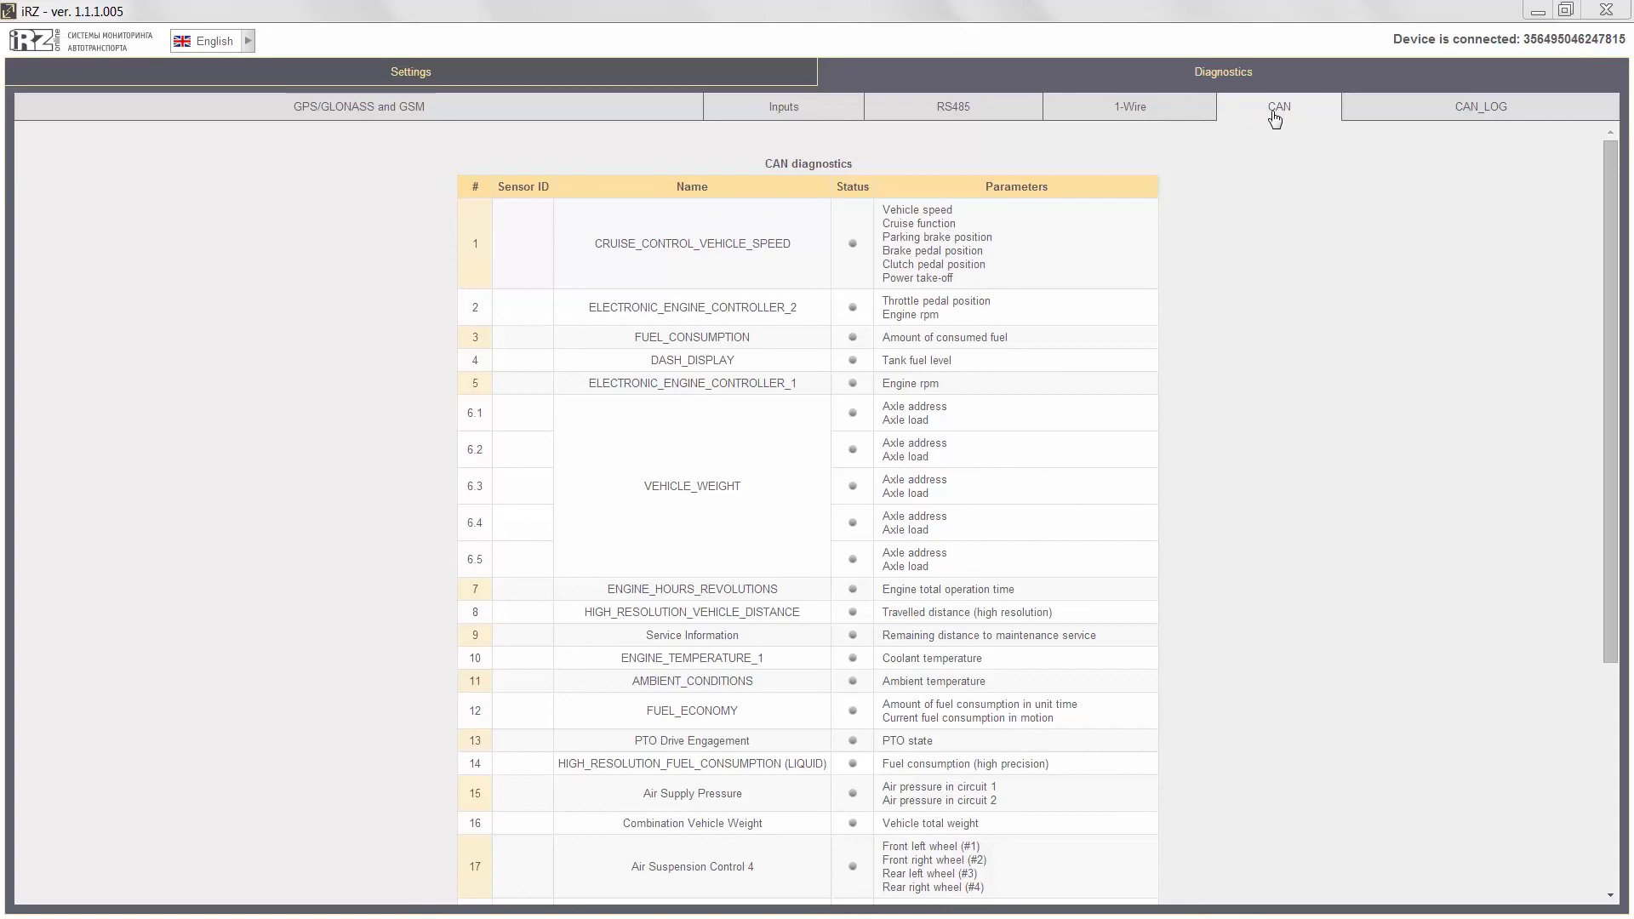
left_click(1457, 117)
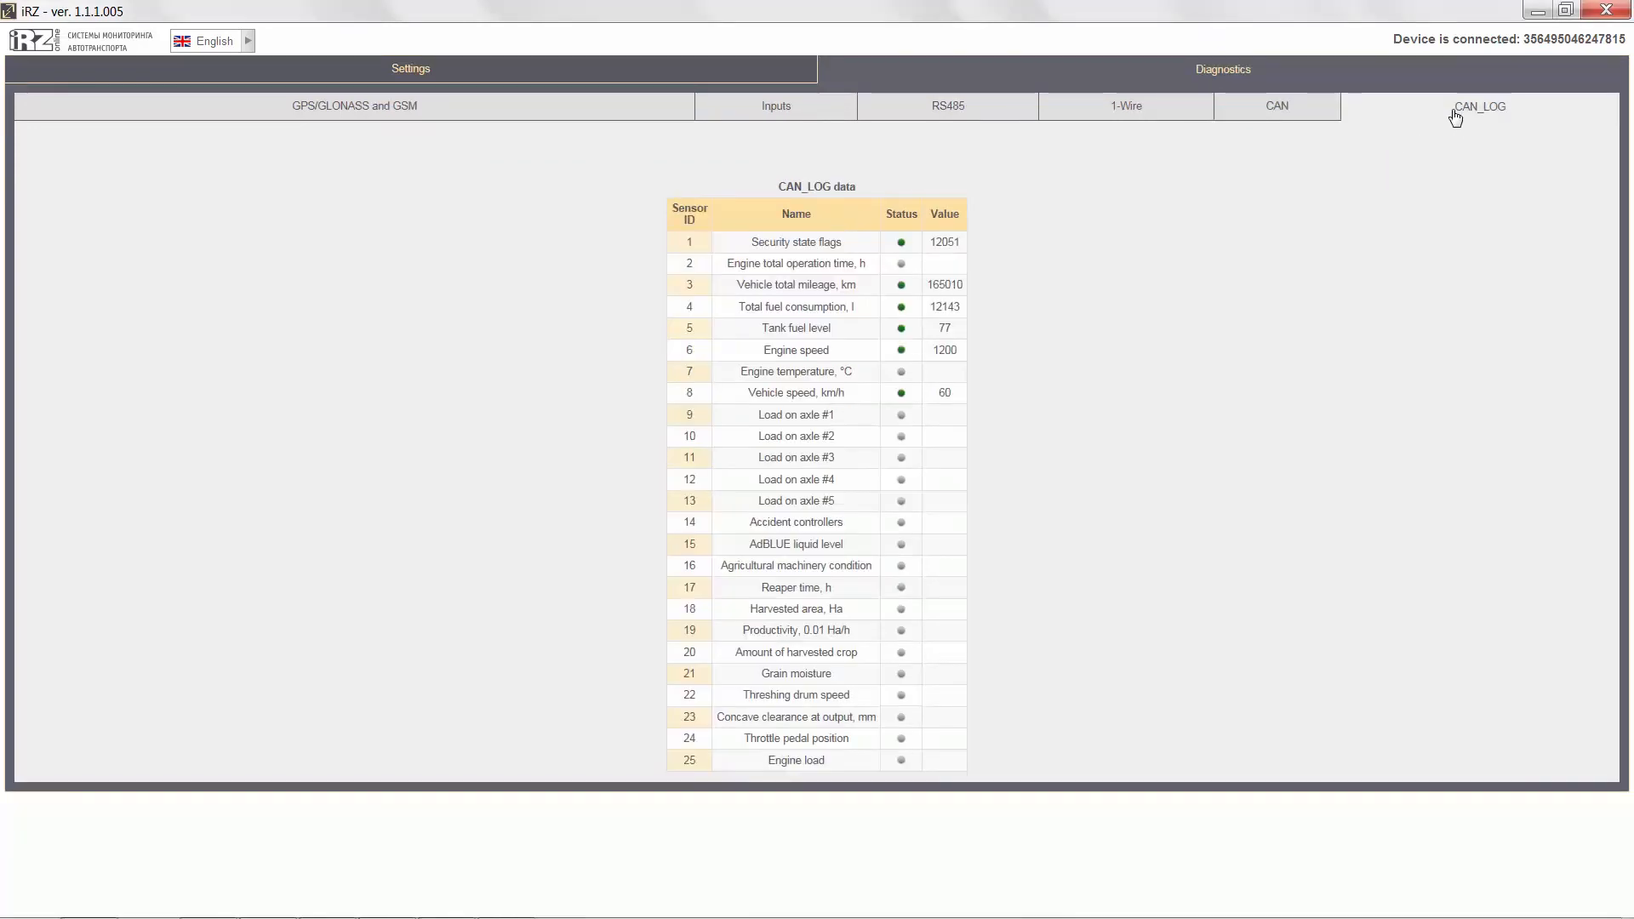